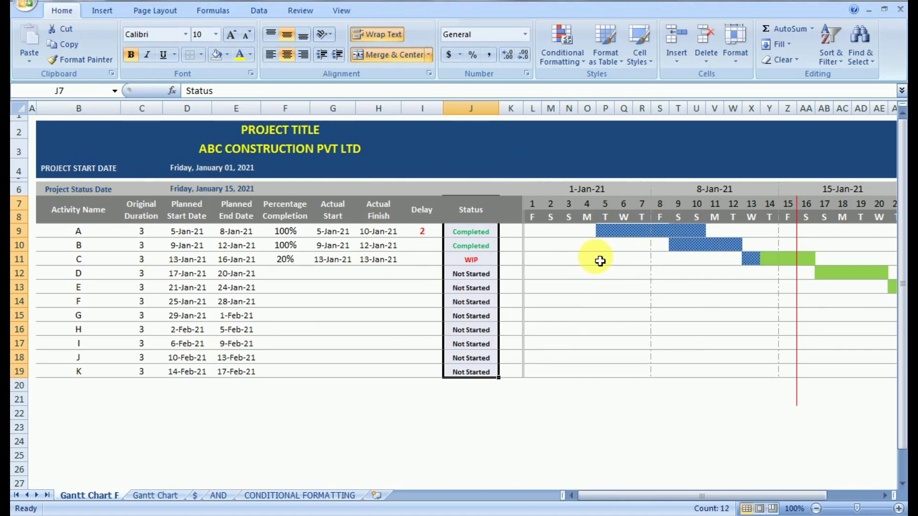
- On the Gantt Chart sheet, unmerge the blank cells B1:E1 above the project title
left_click(488, 236)
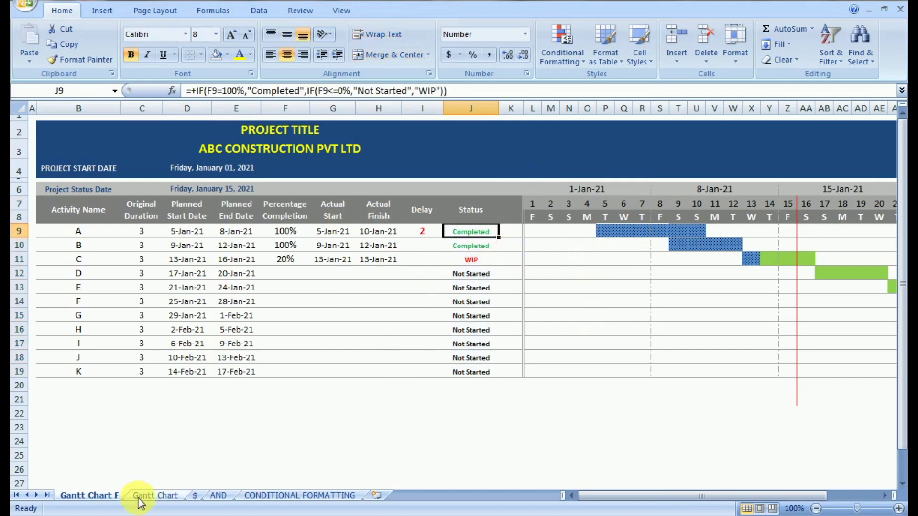
left_click(154, 496)
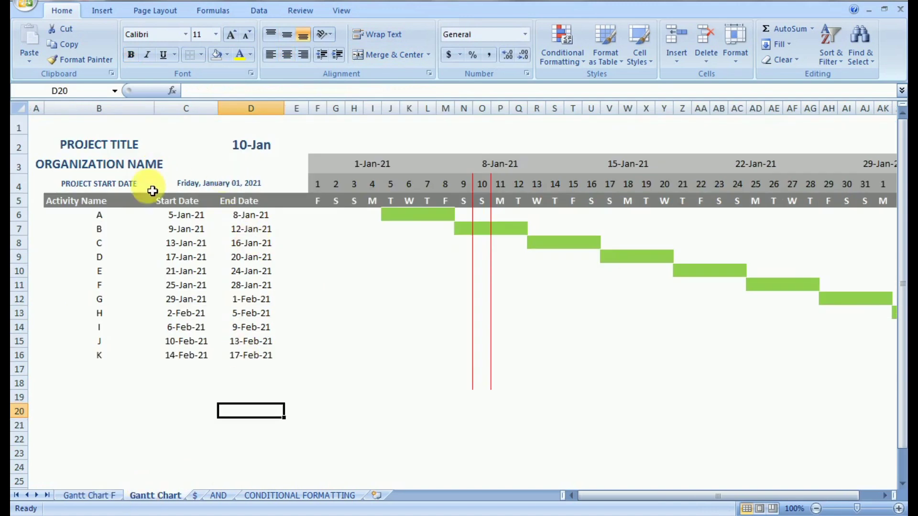
left_click(91, 496)
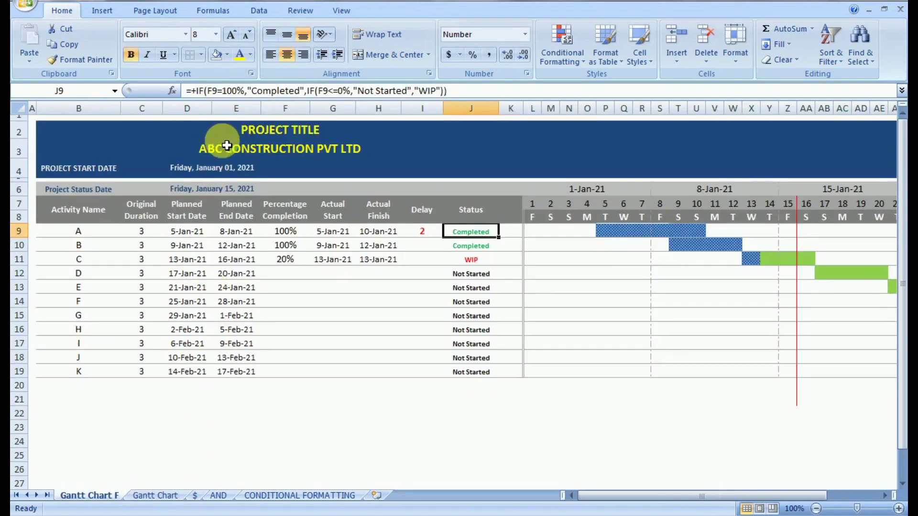
left_click(155, 496)
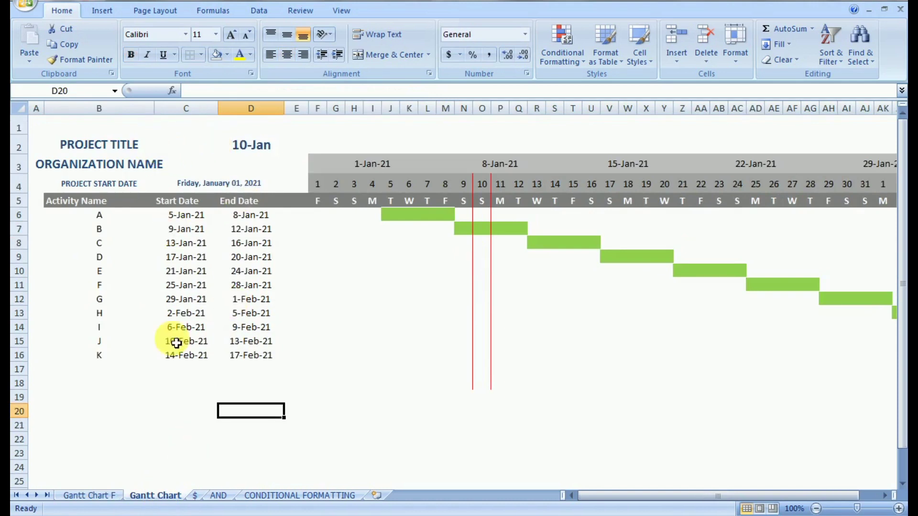
left_click(146, 149)
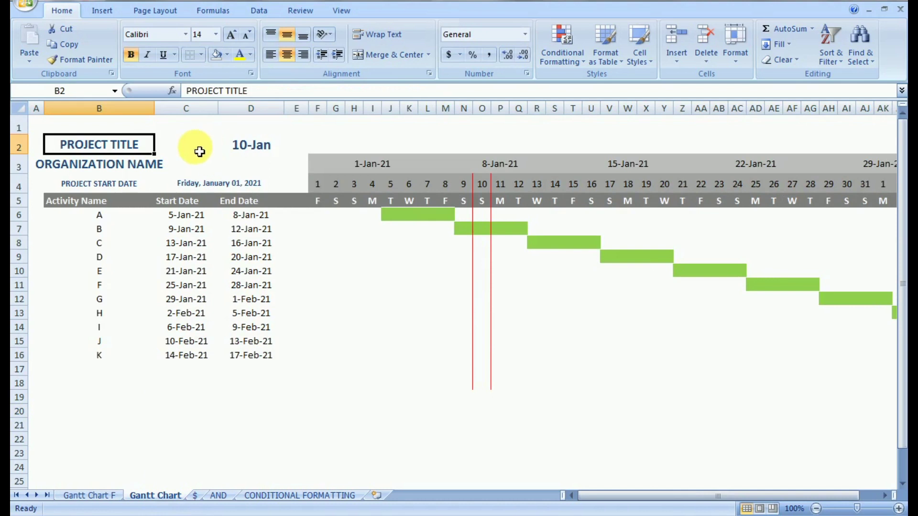
left_click(144, 163, "shift")
left_click(142, 133)
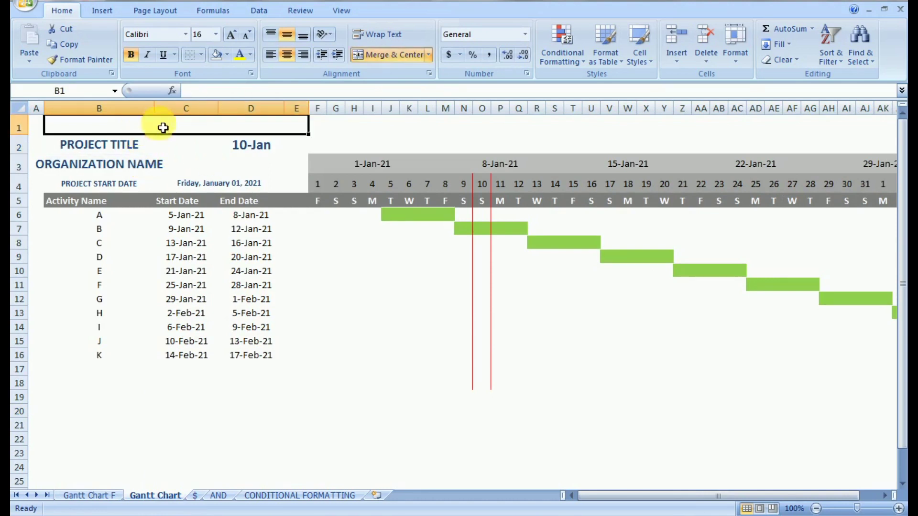
left_click(377, 53)
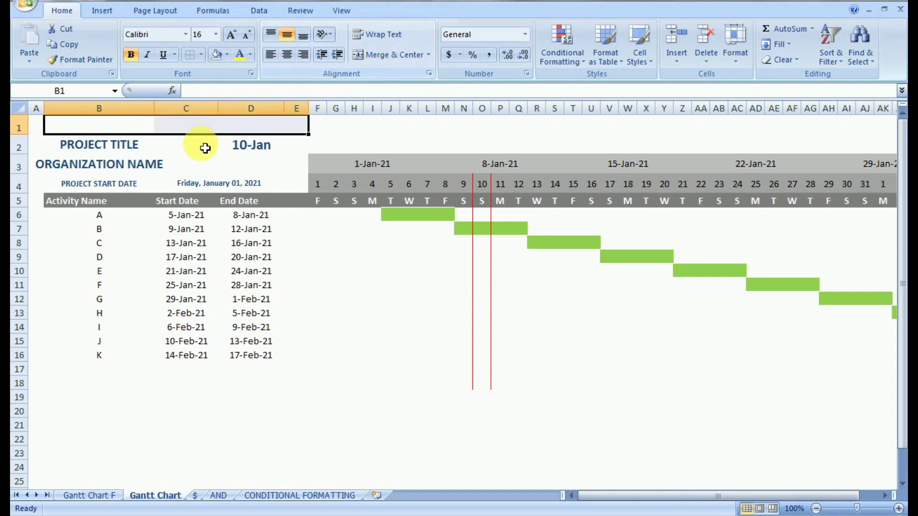
- Move the project title and organization name up to B1:B2 and the project start date entries up to row 3
left_click_drag(123, 145, 127, 123)
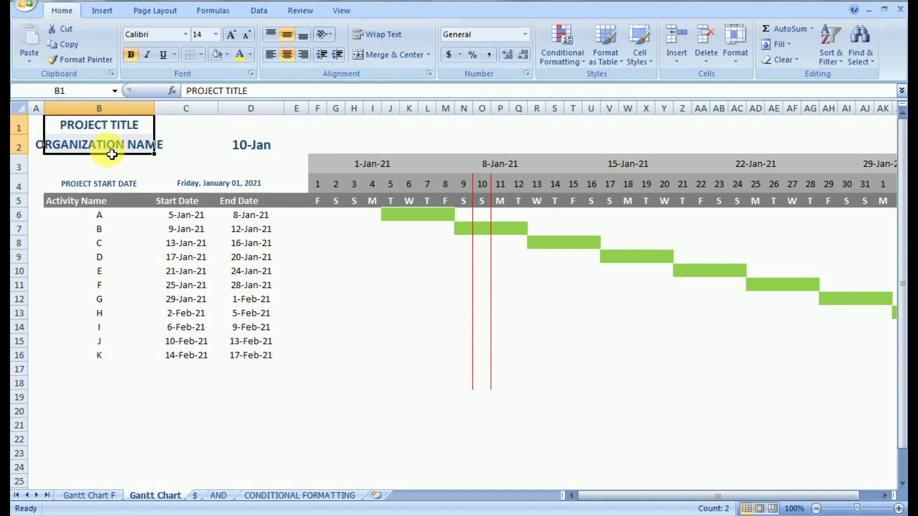
left_click_drag(109, 184, 198, 163)
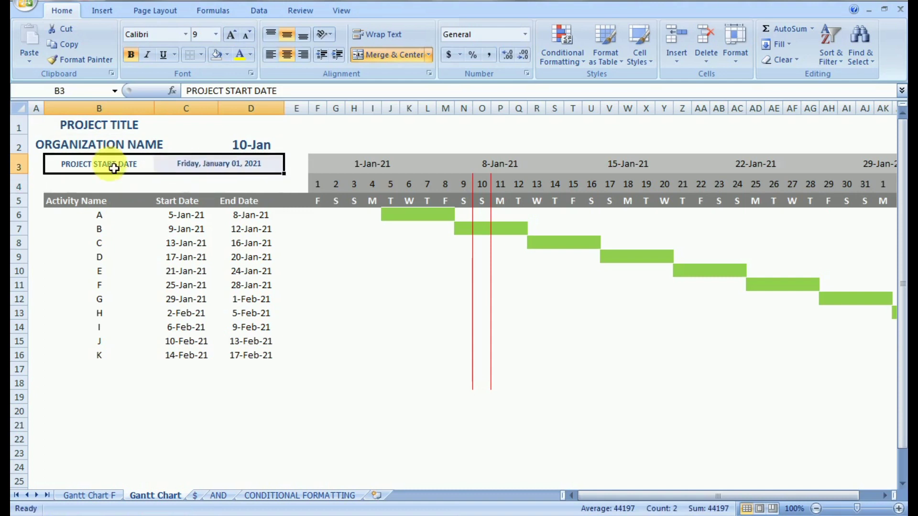
left_click(139, 172)
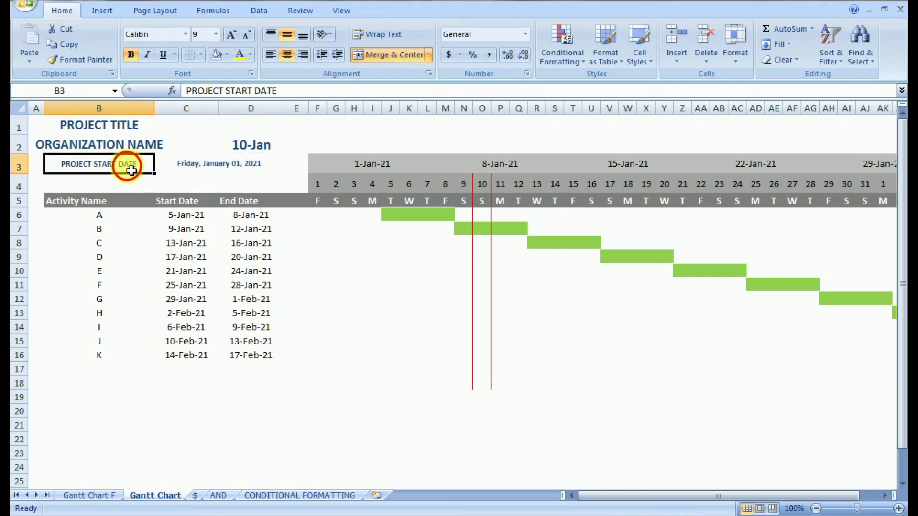
- Enter the label "Project Status Date" in B4 and give it the formatting of the project start date label
left_click(116, 189)
type("Pro")
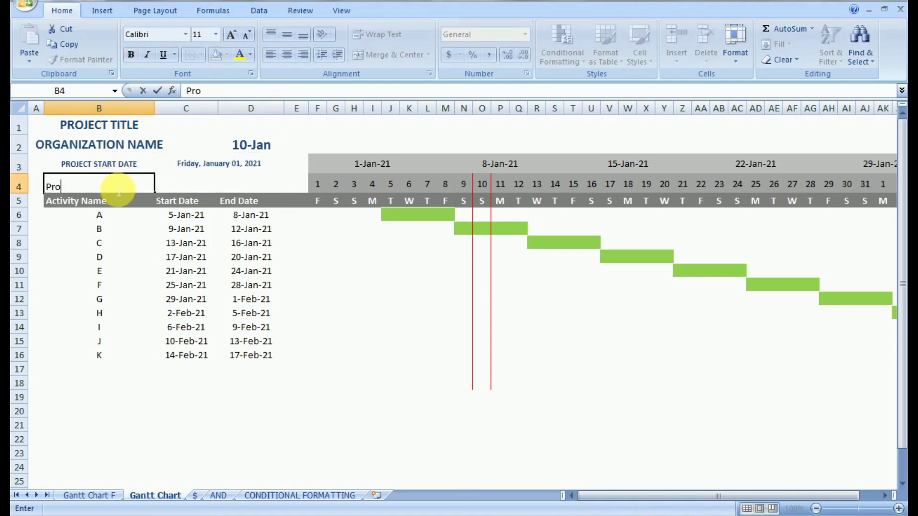
left_click(125, 170)
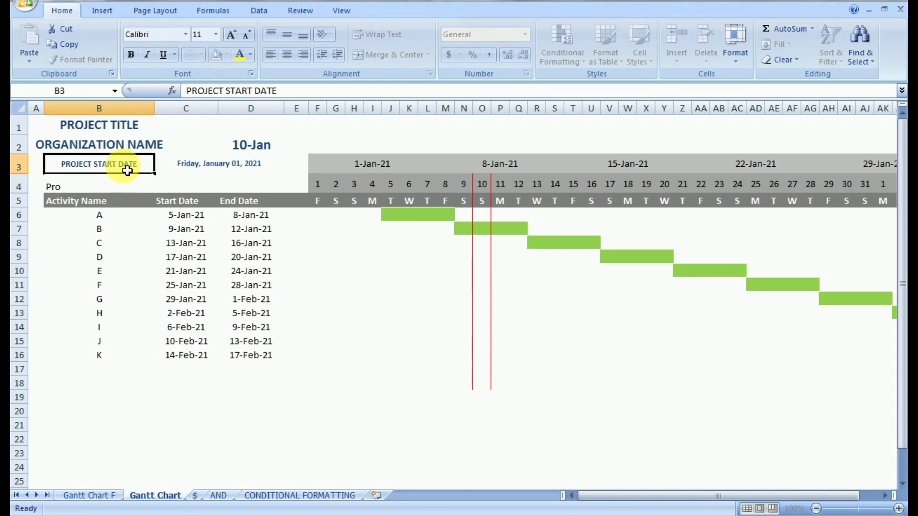
double_click(113, 189)
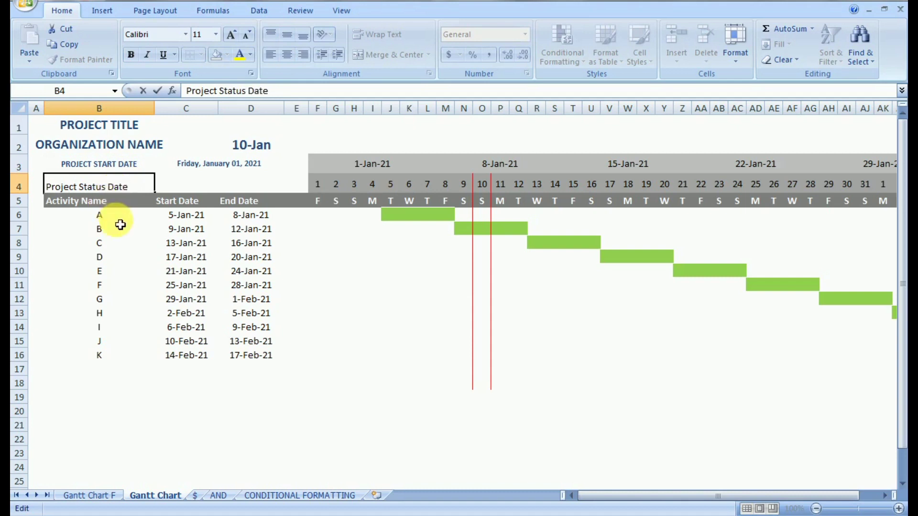
left_click(106, 165)
left_click(85, 60)
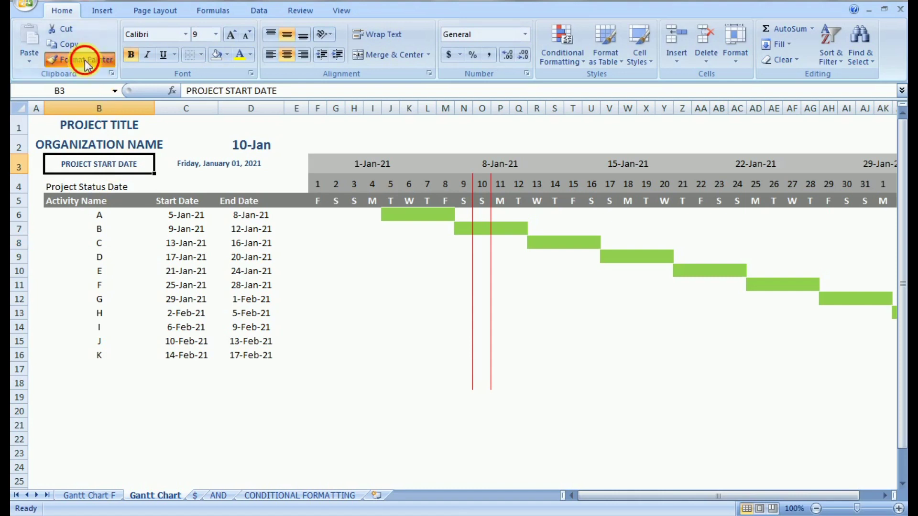
left_click(102, 184)
left_click(115, 230)
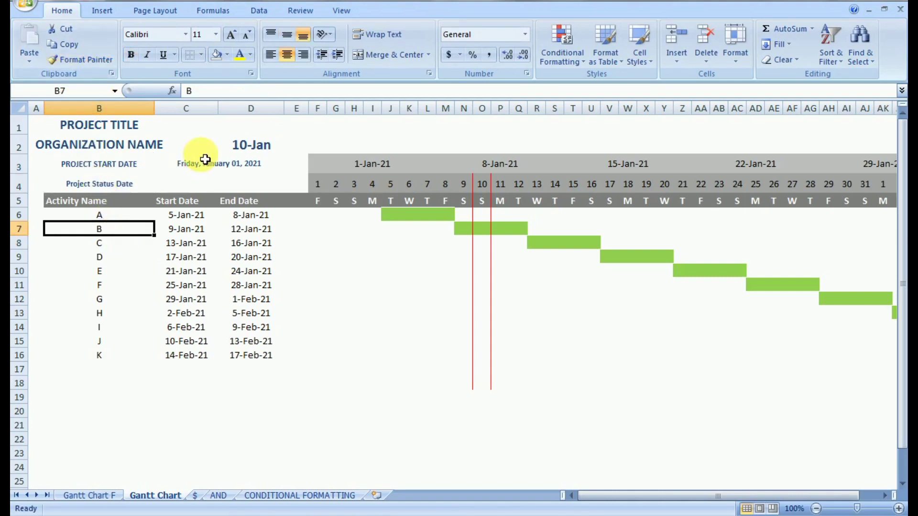
- Move the 10-Jan date from D2 to C4 and apply the project start date's formatting to it
left_click(246, 156)
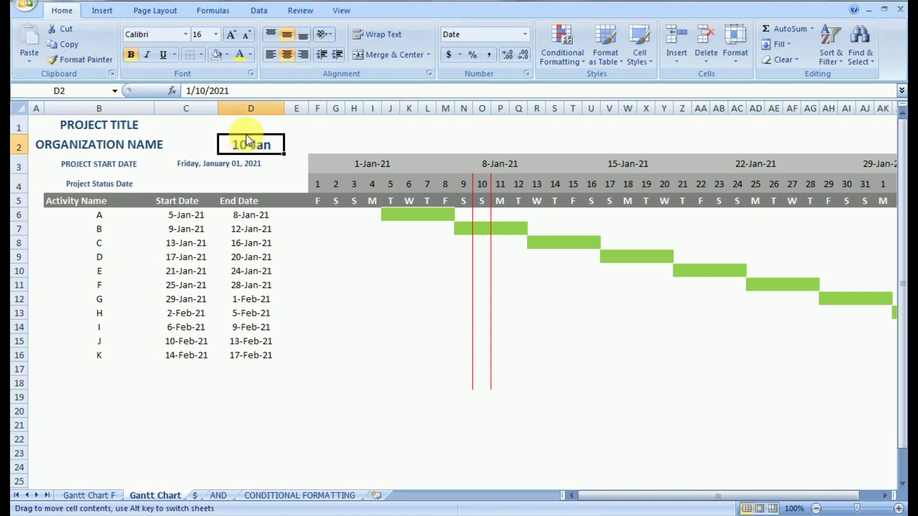
left_click_drag(231, 162, 209, 178)
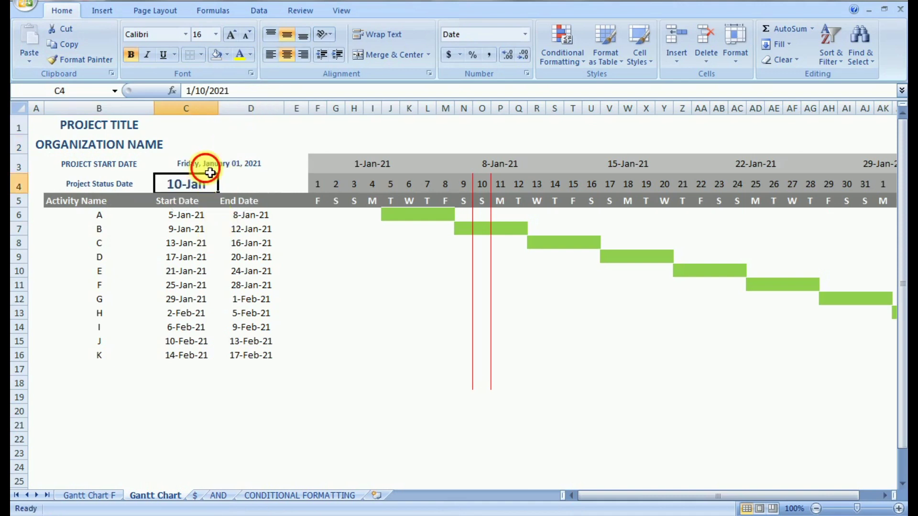
left_click(210, 172)
left_click(93, 62)
left_click(225, 181)
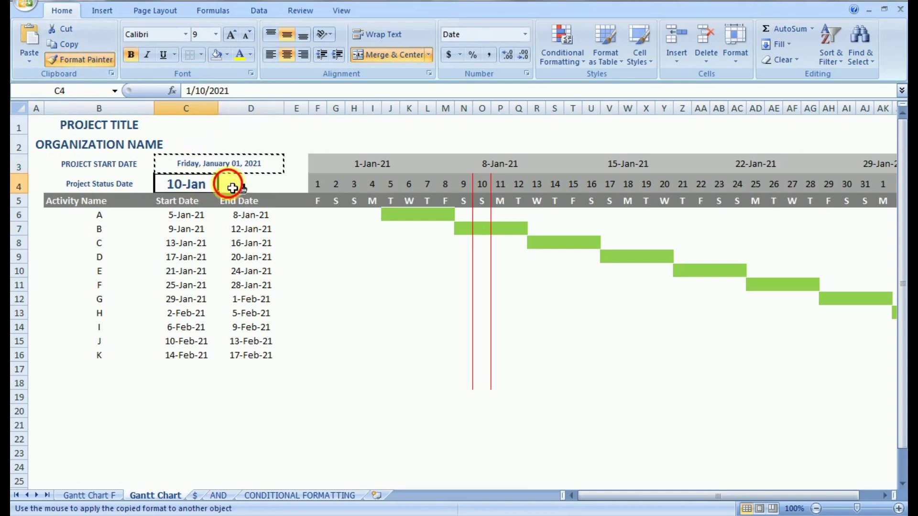
left_click(226, 239)
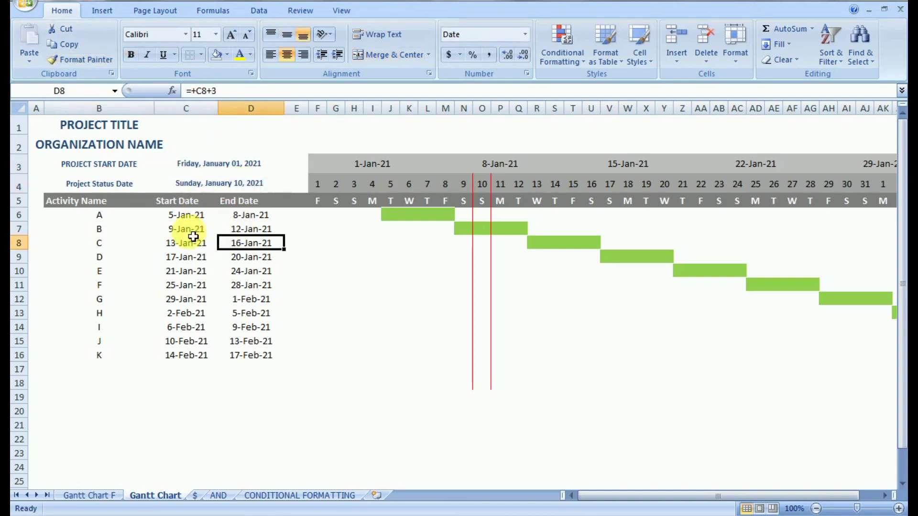
- Review the Percentage Completion, Actual Start, Actual Finish, Delay and Status headings on the Gantt Chart F sheet
left_click(98, 128)
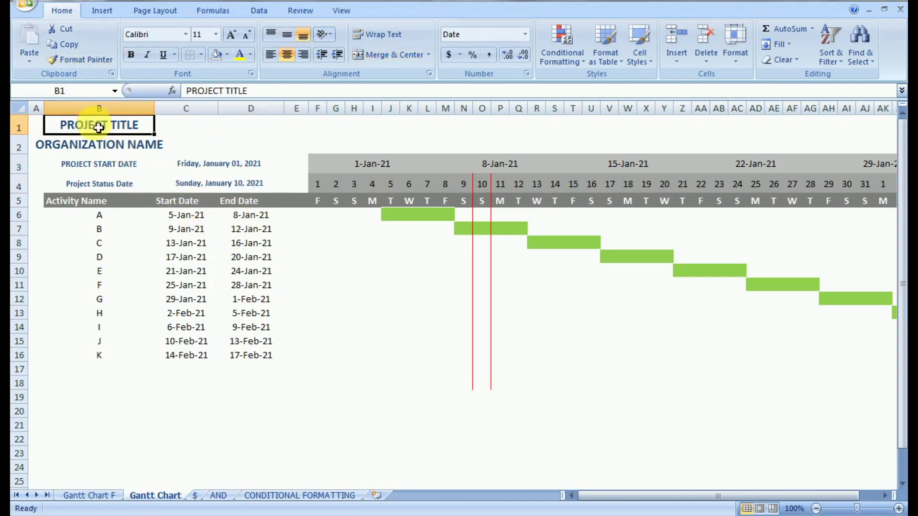
left_click(270, 140)
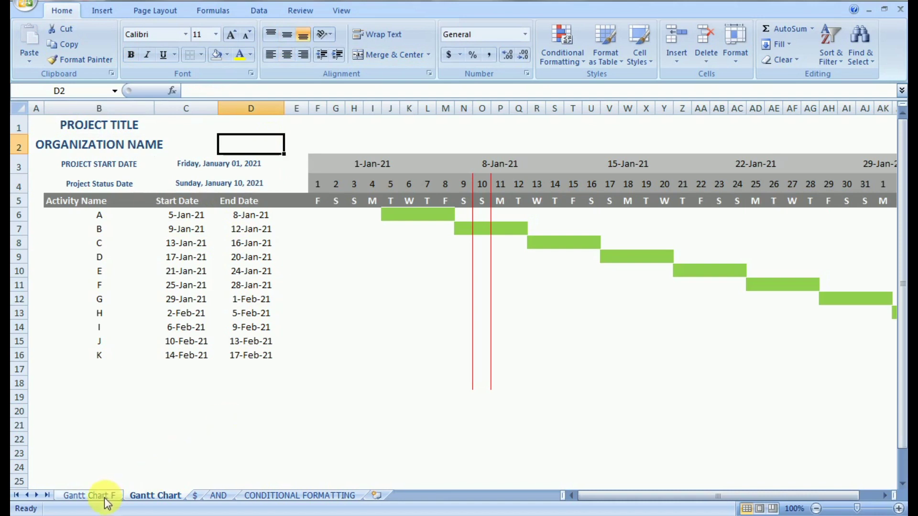
left_click(89, 495)
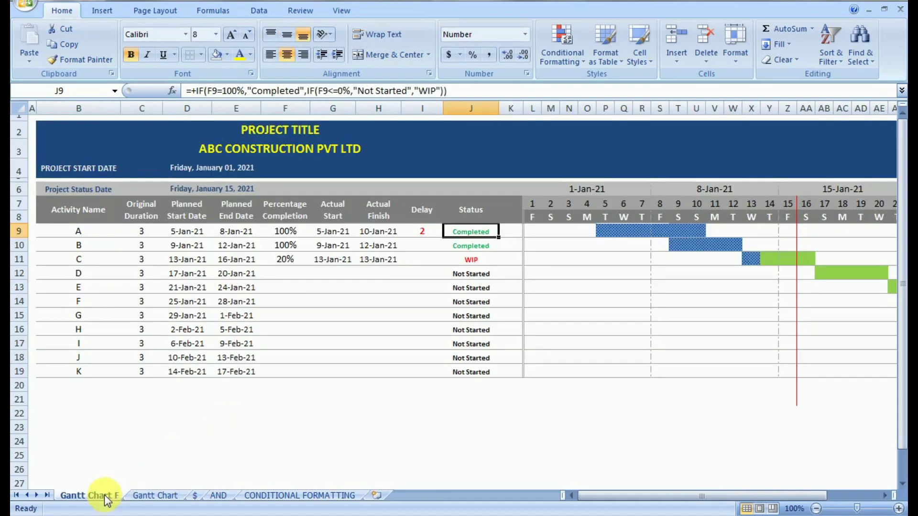
left_click(282, 216)
left_click(335, 211)
left_click(380, 210)
left_click_drag(422, 211, 475, 213)
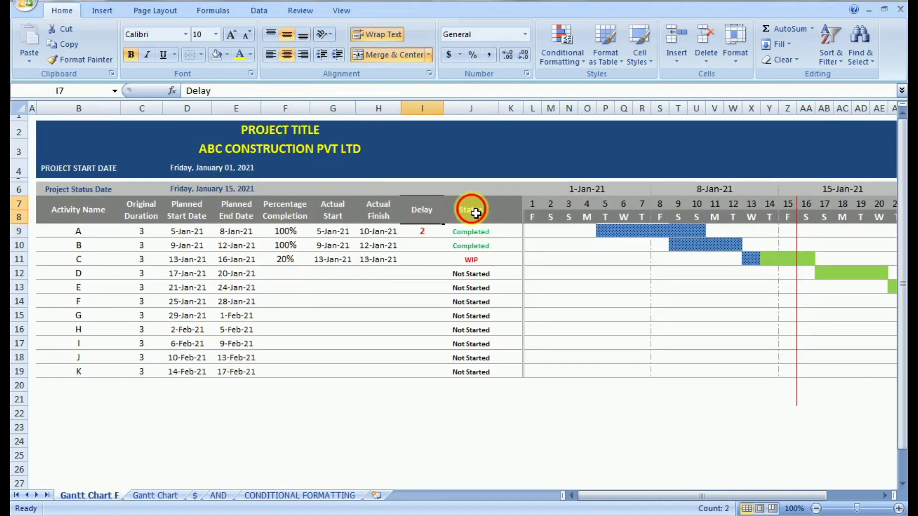
left_click(476, 213)
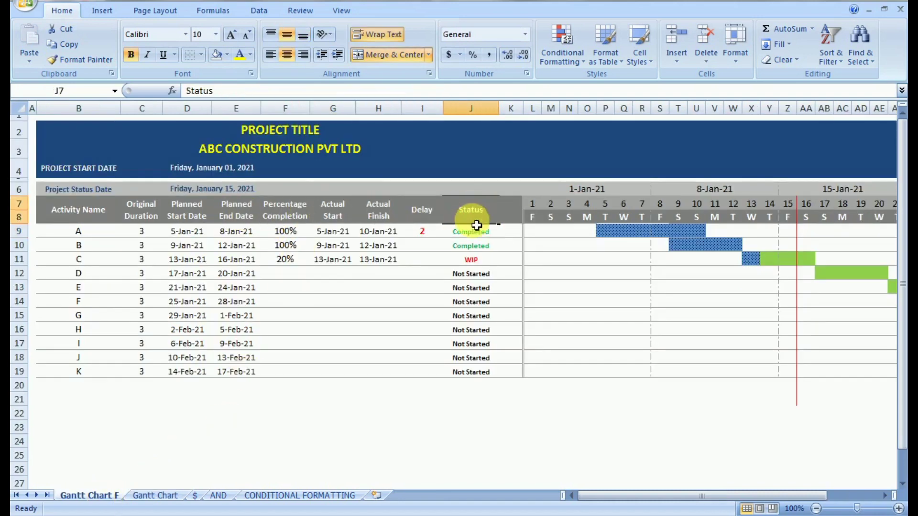
- On the Gantt Chart sheet, insert five blank columns after the End Date column, before column E
left_click(156, 497)
left_click(296, 109)
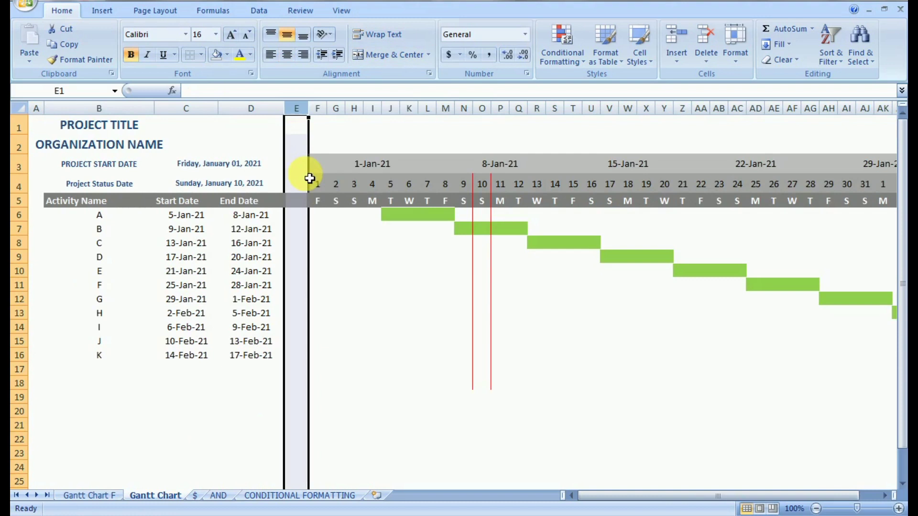
left_click(310, 178)
left_click(307, 175)
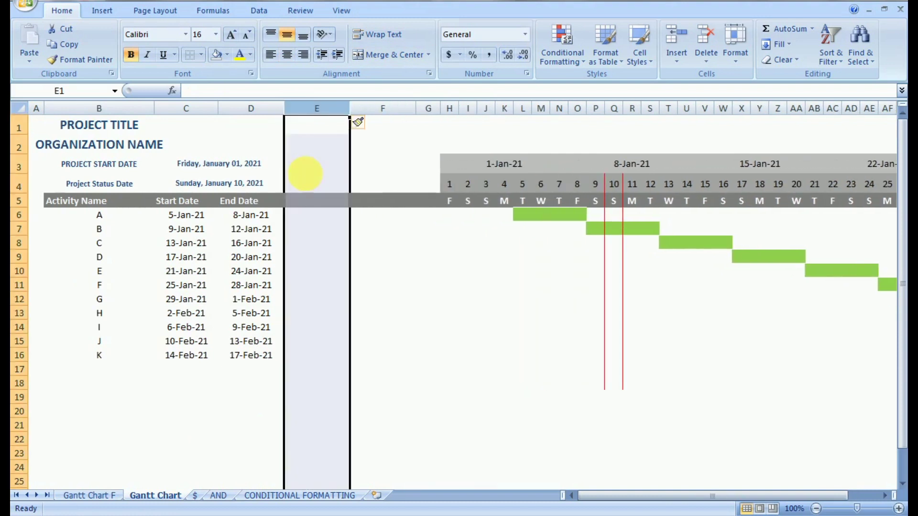
left_click(308, 177)
left_click(309, 178)
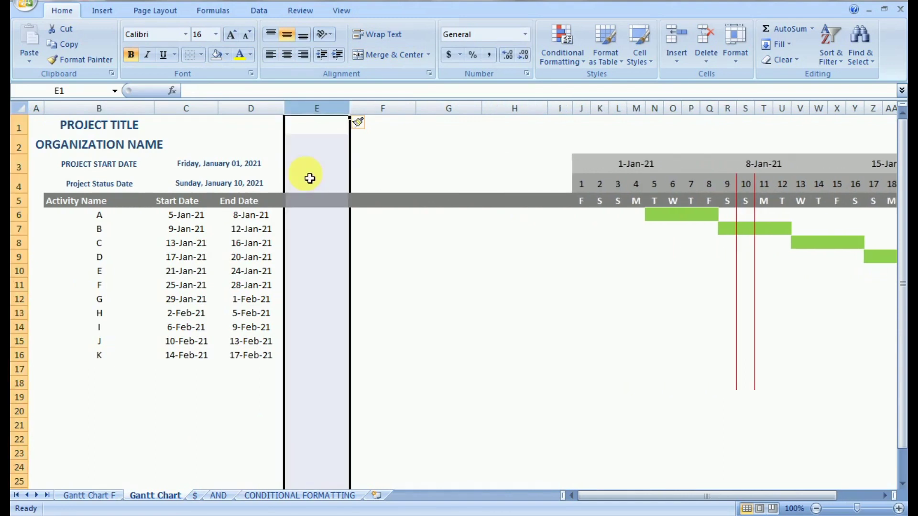
left_click(309, 178)
left_click(375, 285)
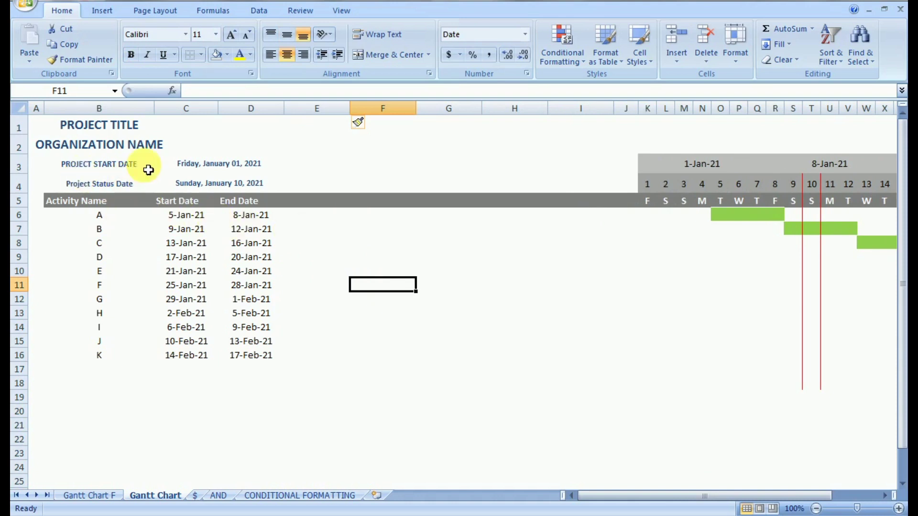
- Insert a blank row above row 1 and move the heading block B2:D5 up one row to B1:D4
right_click(20, 128)
left_click(57, 199)
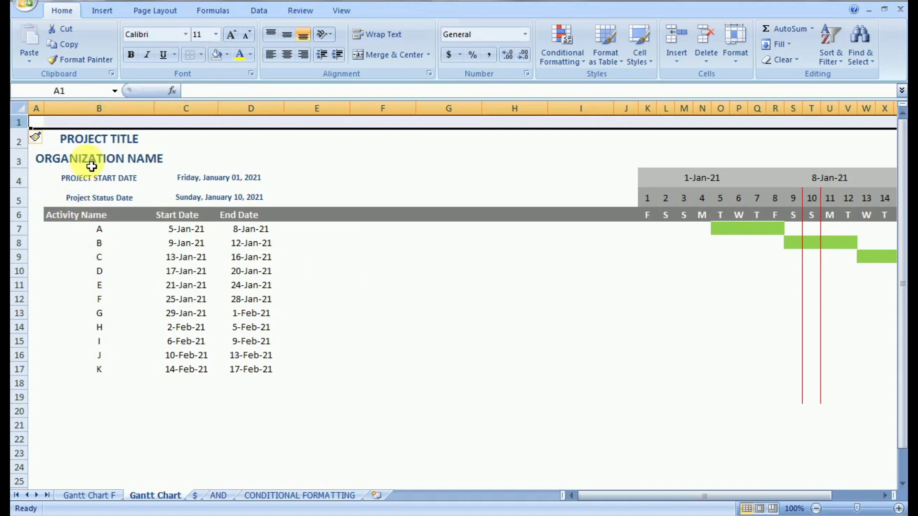
left_click(98, 143)
left_click_drag(114, 159, 249, 183)
left_click_drag(143, 159, 213, 163)
mouse_move(202, 129)
left_mouse_down()
mouse_move(202, 122)
mouse_move(210, 145)
left_mouse_up()
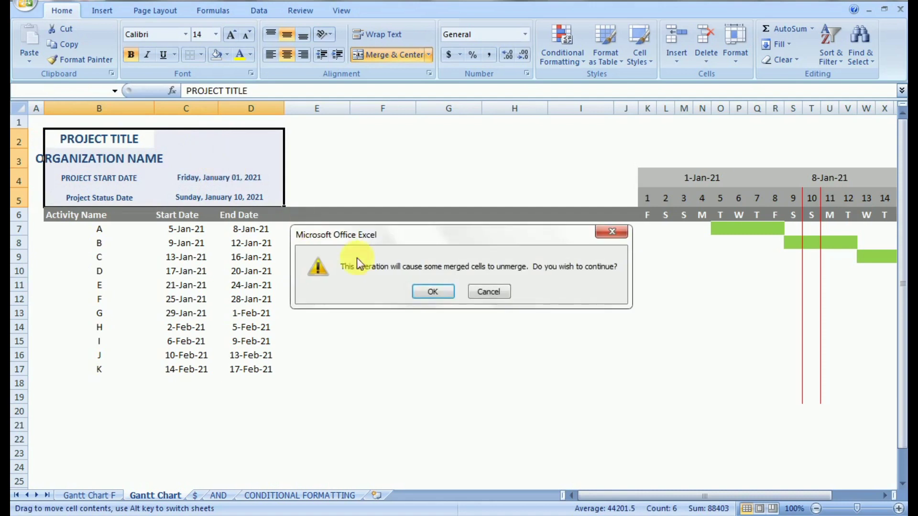
left_click(421, 292)
left_click(324, 180)
- Merge and center the project start date across C3:D3
left_click(187, 166)
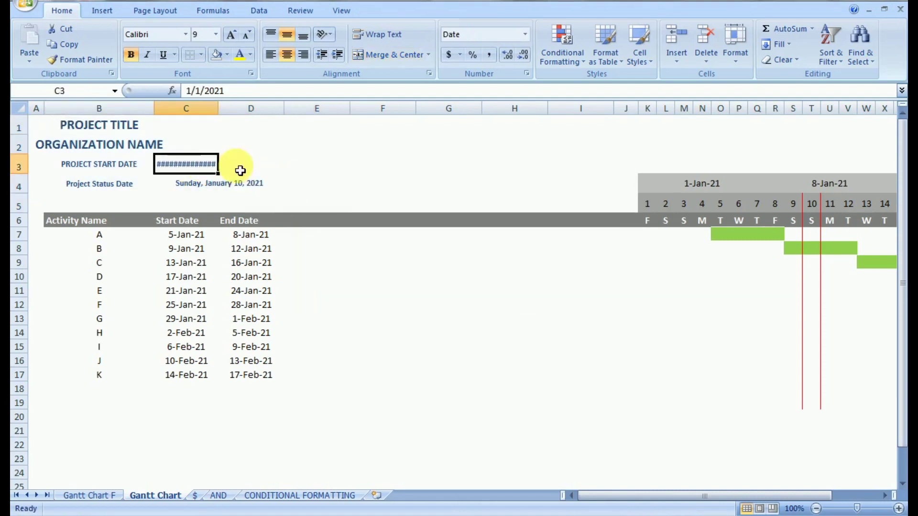
left_click_drag(240, 171, 248, 193)
left_click(373, 58)
left_click(363, 291)
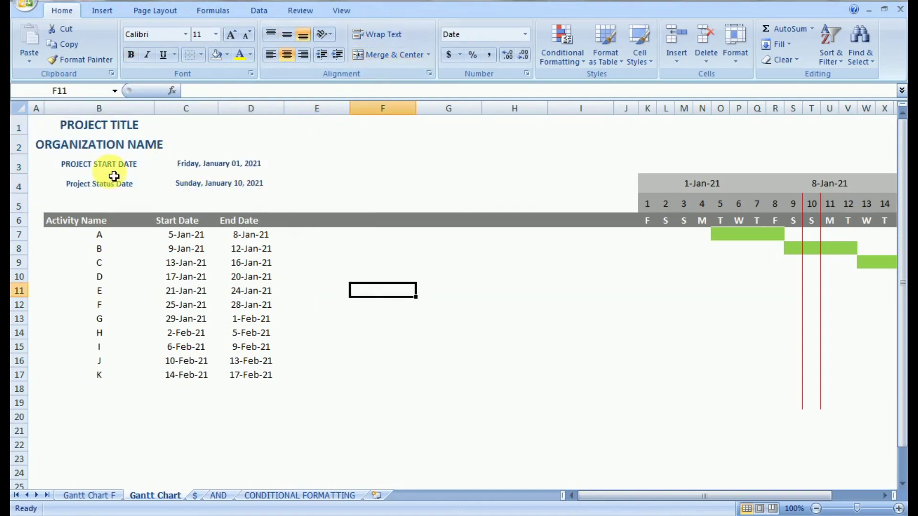
- Merge and center the project title across B1:I1 and the organization name across B2:I2
left_click_drag(123, 134, 573, 135)
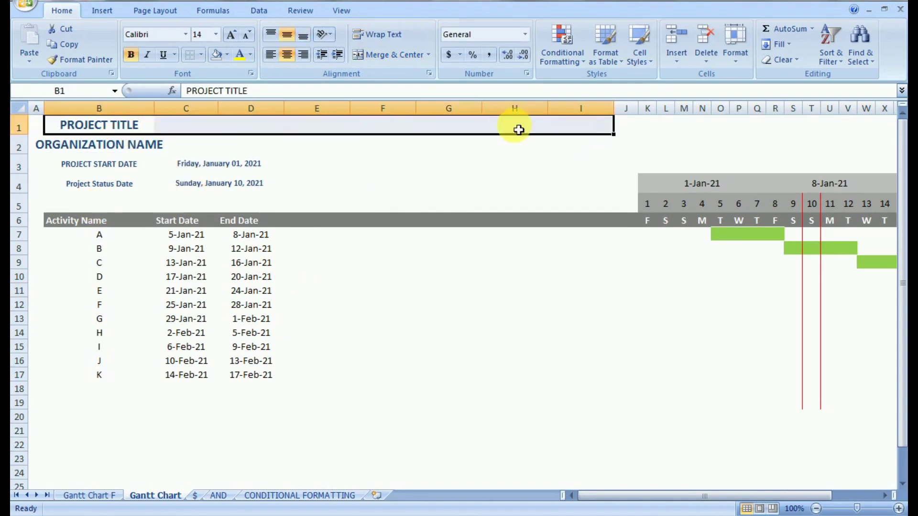
left_click(392, 56)
left_click(96, 145)
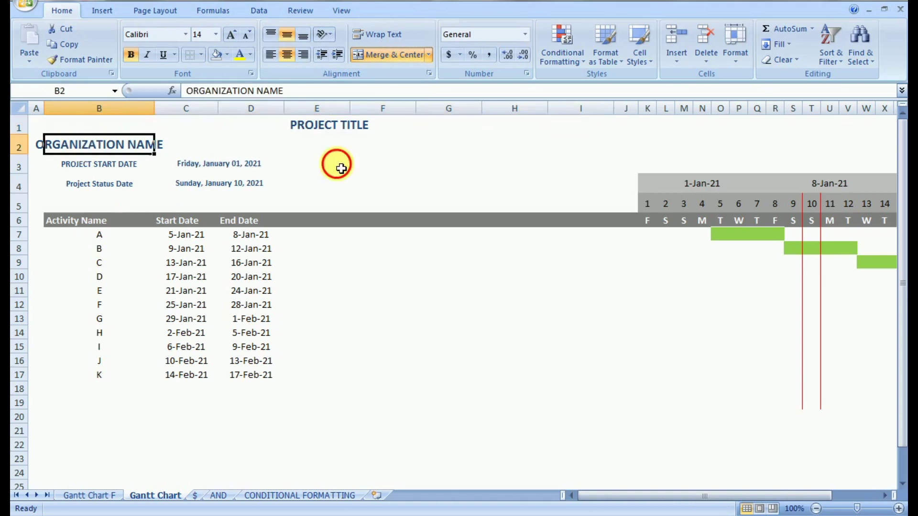
left_click_drag(341, 168, 584, 146)
left_click(395, 55)
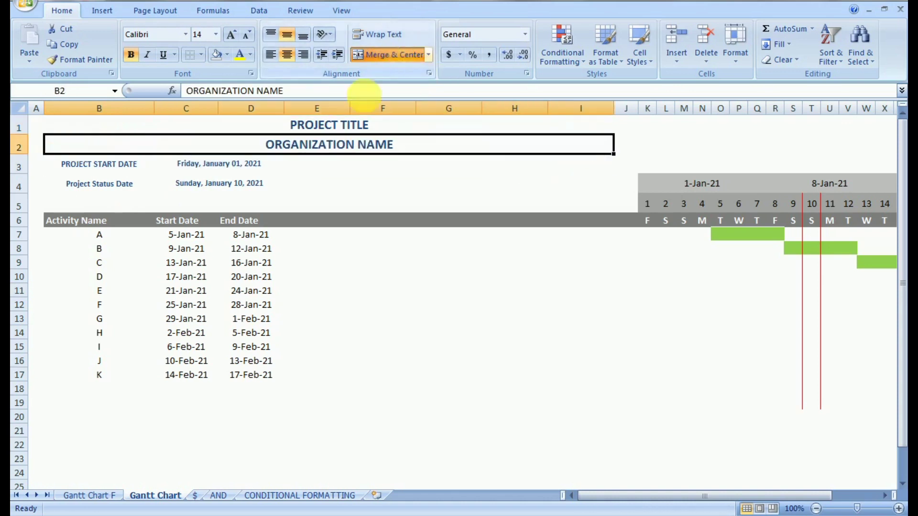
- Merge and center the Activity Name heading vertically across B5:B6
left_click(102, 219)
left_click_drag(101, 220, 101, 205)
left_click(372, 56)
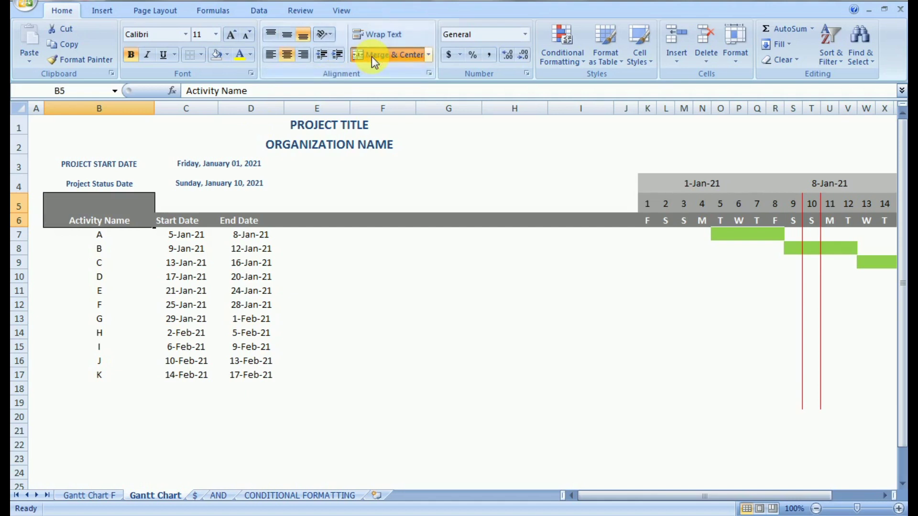
left_click(133, 259)
- Copy the Activity Name cell's formatting across the header range B5:J6 with Format Painter
left_click(128, 225)
left_click(88, 61)
left_click_drag(129, 211, 622, 227)
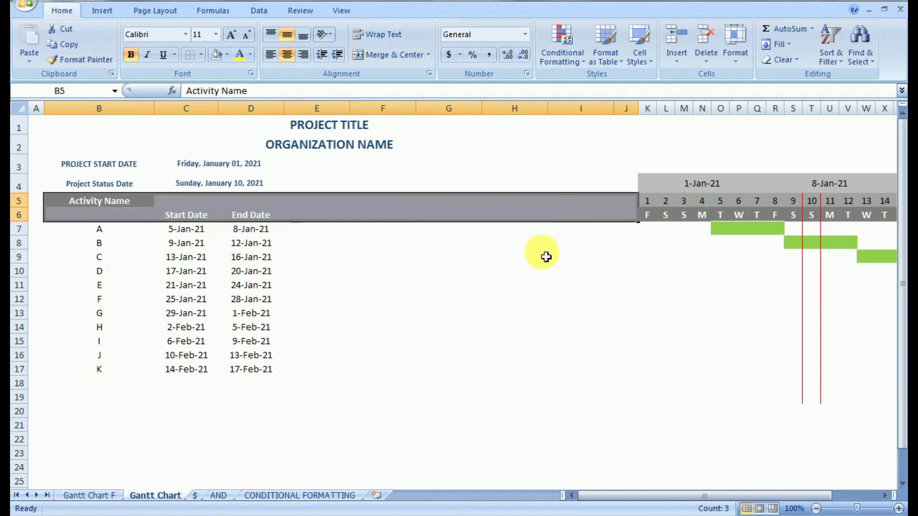
left_click(492, 259)
left_click(200, 218)
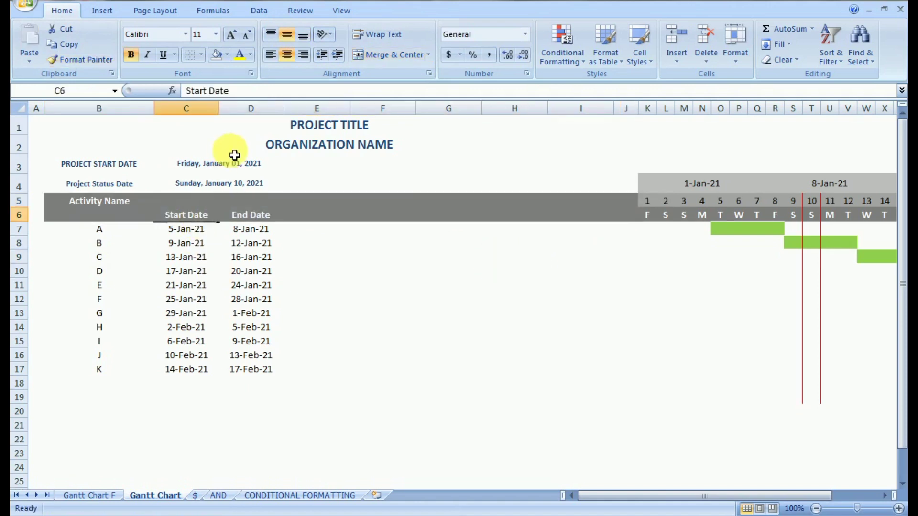
left_click(186, 206)
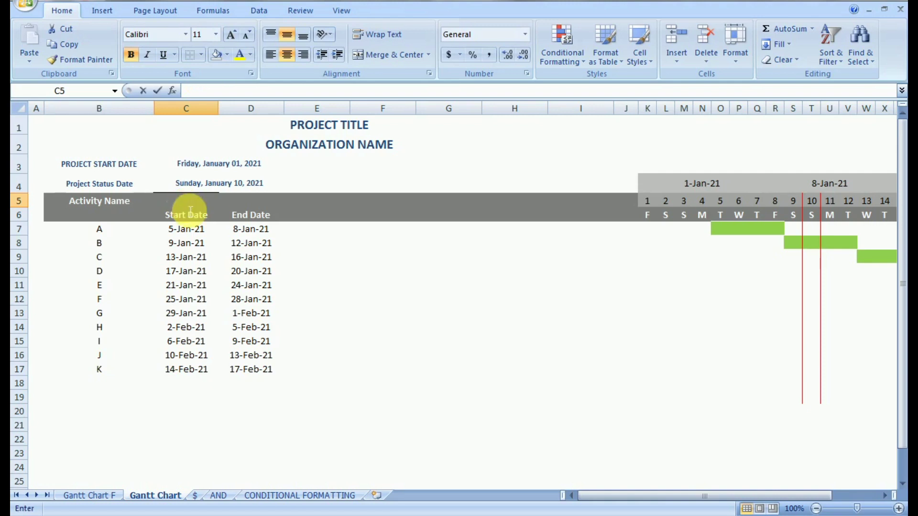
left_click(229, 243)
key("ctrl+Up")
key("ctrl+Up")
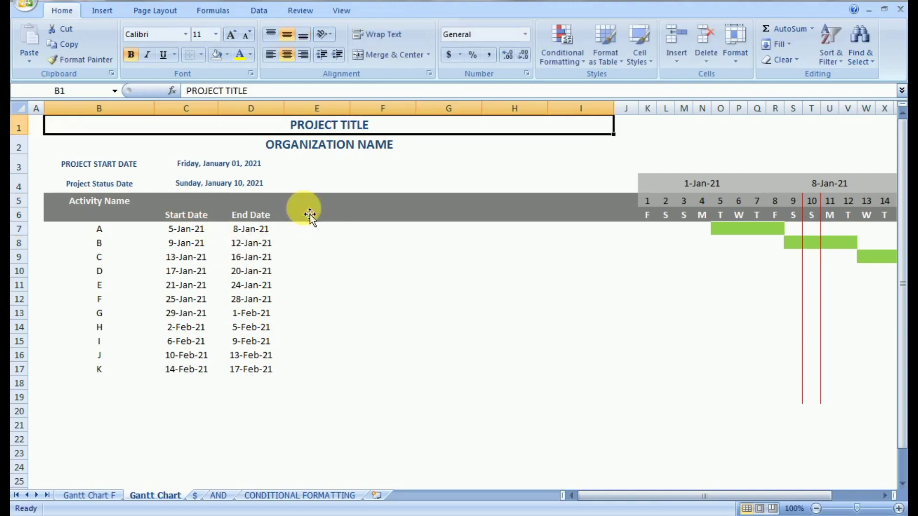
left_click(322, 242)
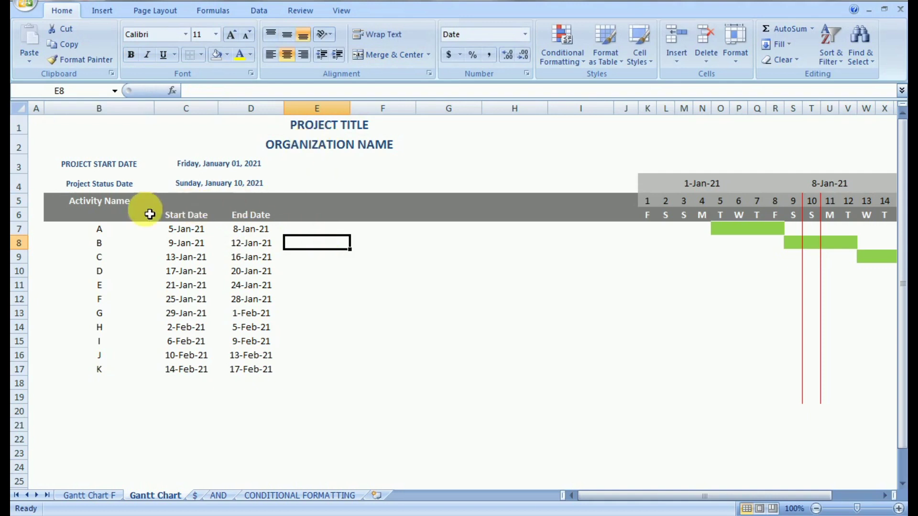
- Fill the title block in rows 1 to 3, from column B across the timeline, with dark blue and make its text white
left_click_drag(145, 129, 169, 143)
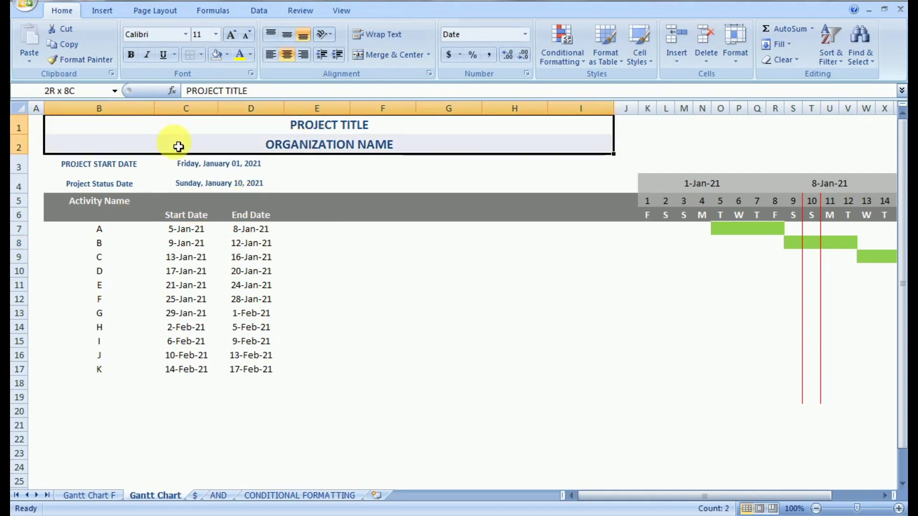
left_click_drag(308, 150, 774, 174)
left_click_drag(669, 496, 600, 495)
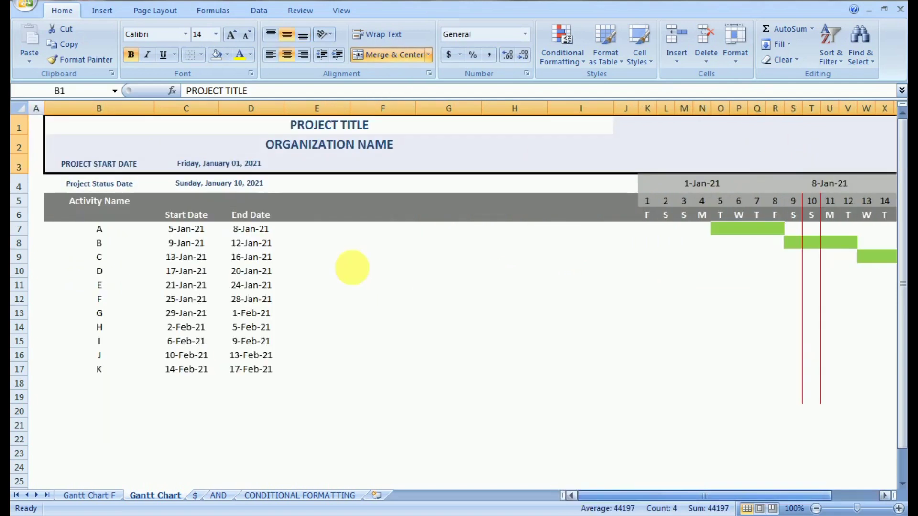
left_click(228, 55)
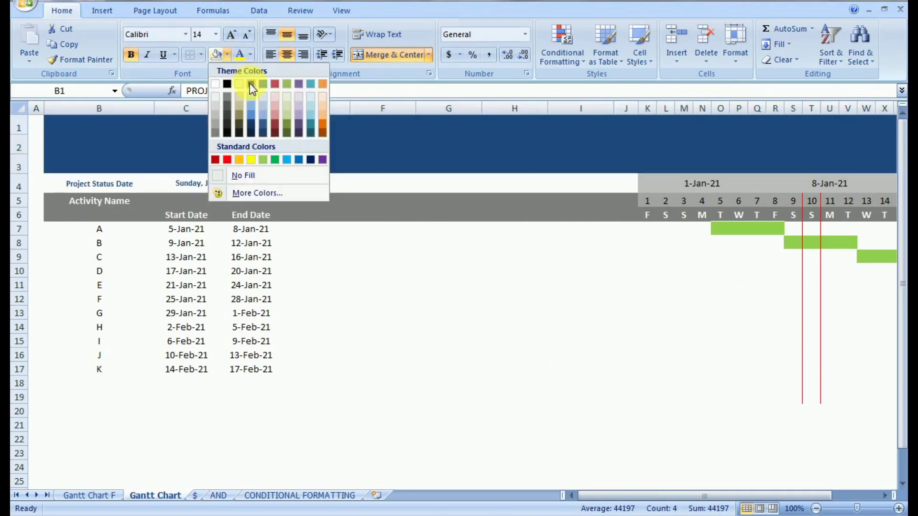
left_click(250, 84)
left_click(250, 54)
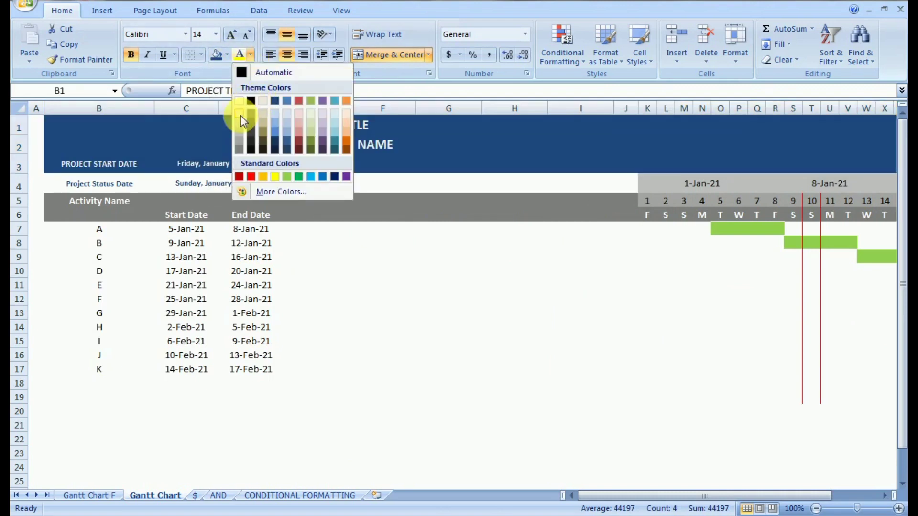
left_click(240, 116)
left_click(303, 162)
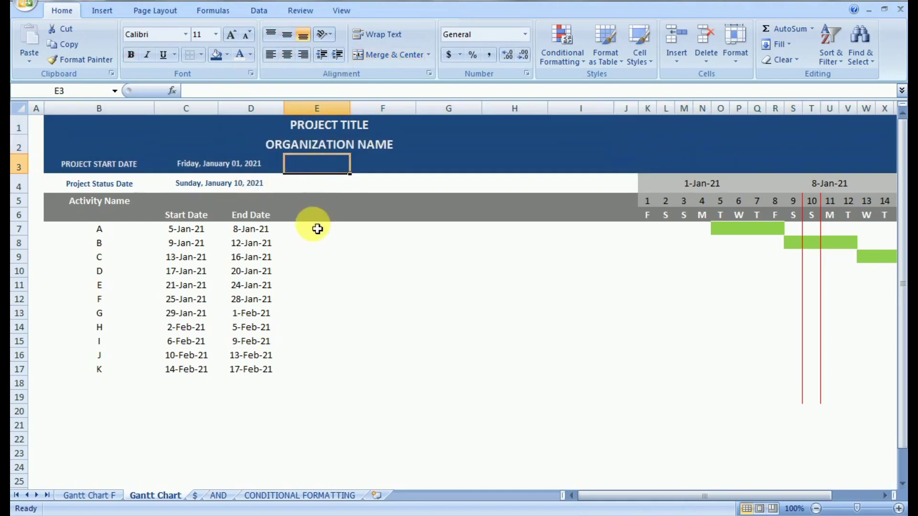
- Fill the project status date row B4:J4 with light grey, matching the timeline's date band
left_click(84, 192)
left_click_drag(85, 192, 624, 195)
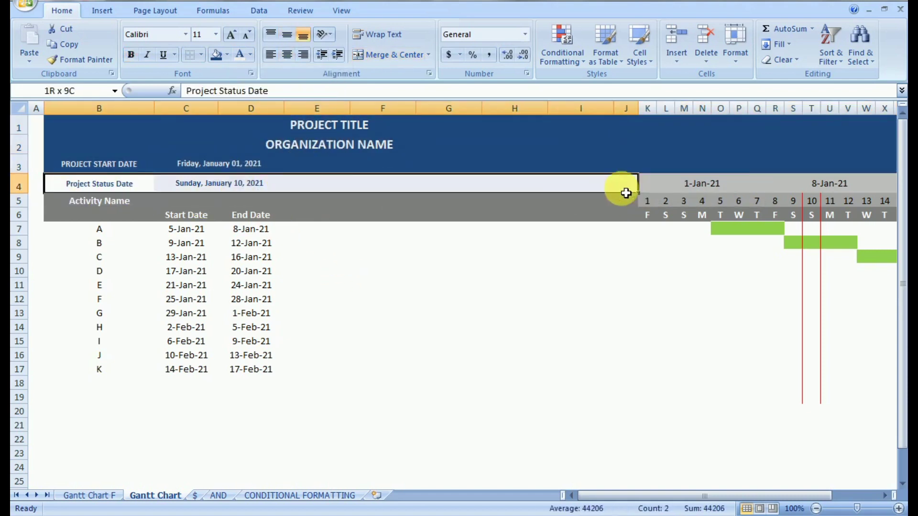
left_click(251, 55)
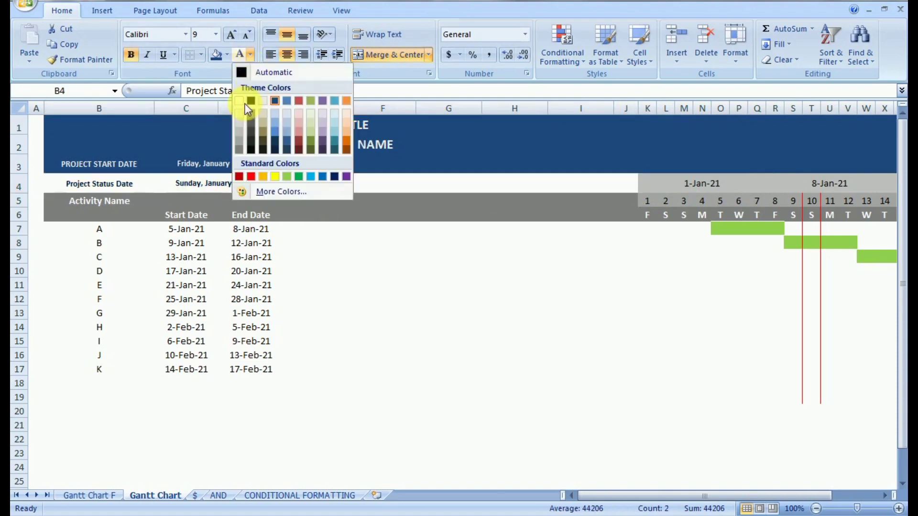
left_click(557, 262)
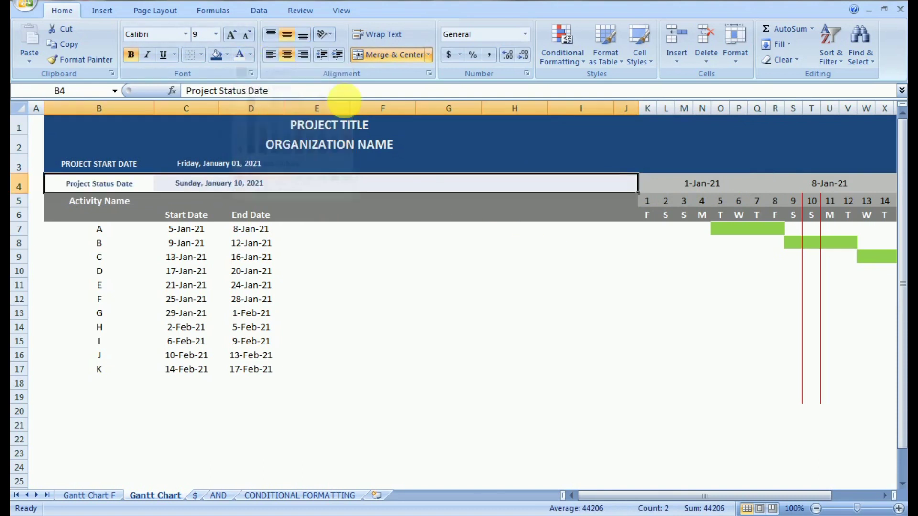
- Using Gantt Chart F as reference, enter merged two-row headers across C5:I6: Planned Start Date, Planned End Date, Percentage Start, Actual Start, Actual Finish, Delay and Status
left_click(105, 496)
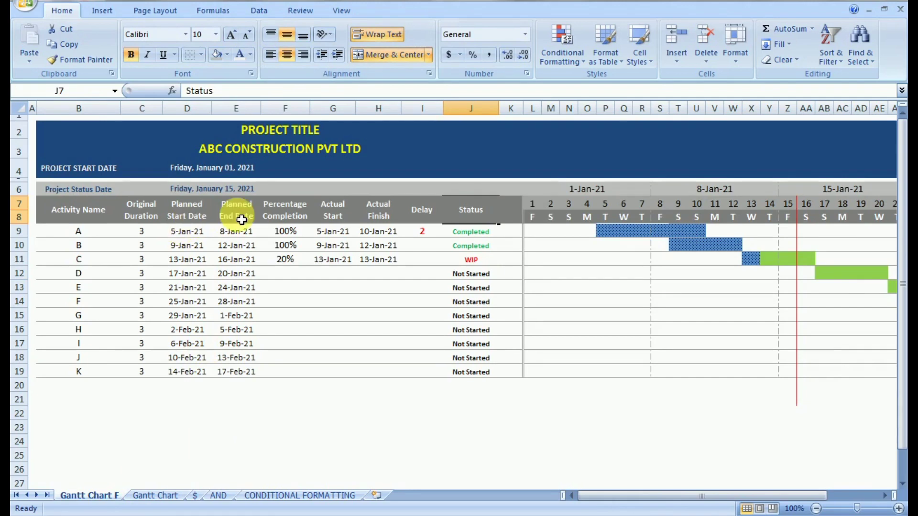
left_click(143, 497)
left_click(177, 206)
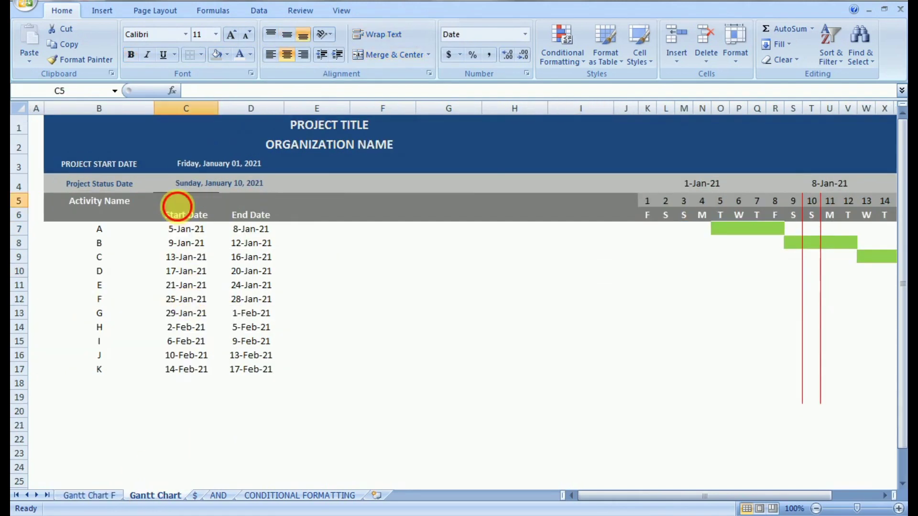
key("ctrl+Down")
left_click(179, 269)
left_click(182, 215)
type("tatus")
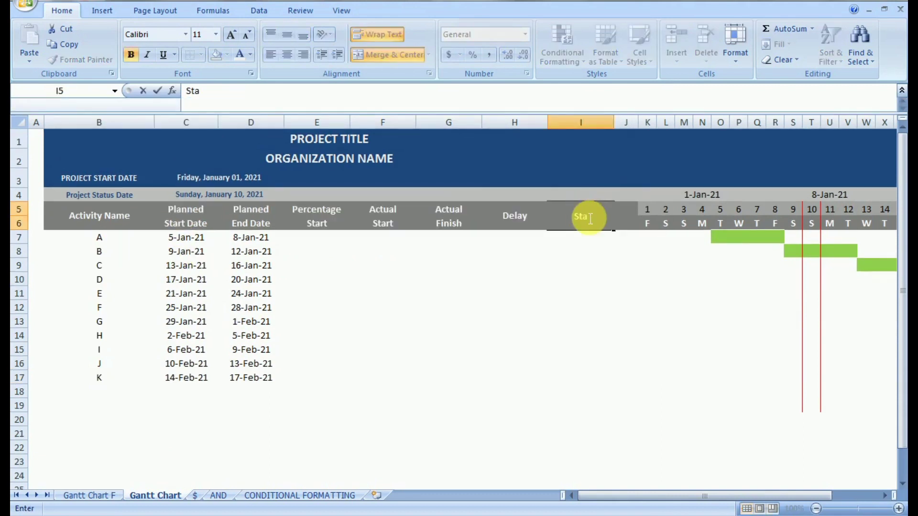
left_click(510, 289)
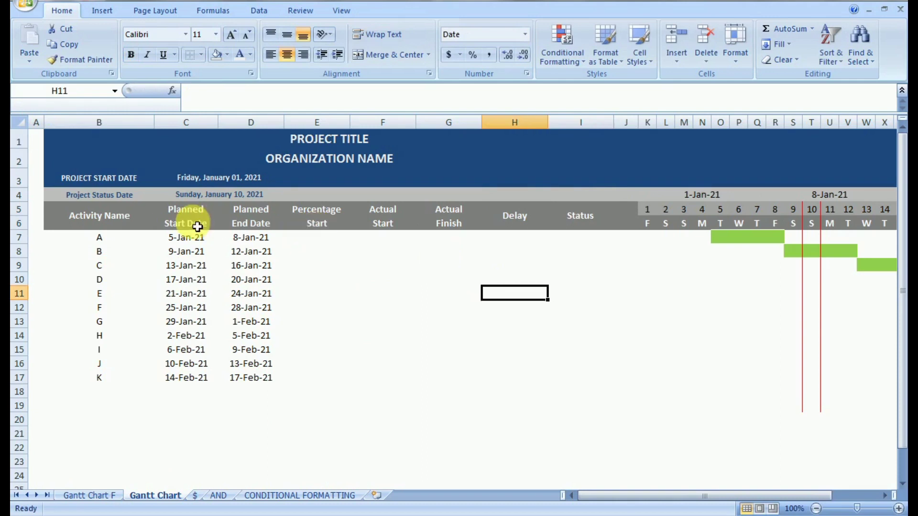
- Reduce the font size of the headers in B5:I6 by one step and narrow the table columns to fit
left_click_drag(113, 225, 585, 216)
left_click(246, 35)
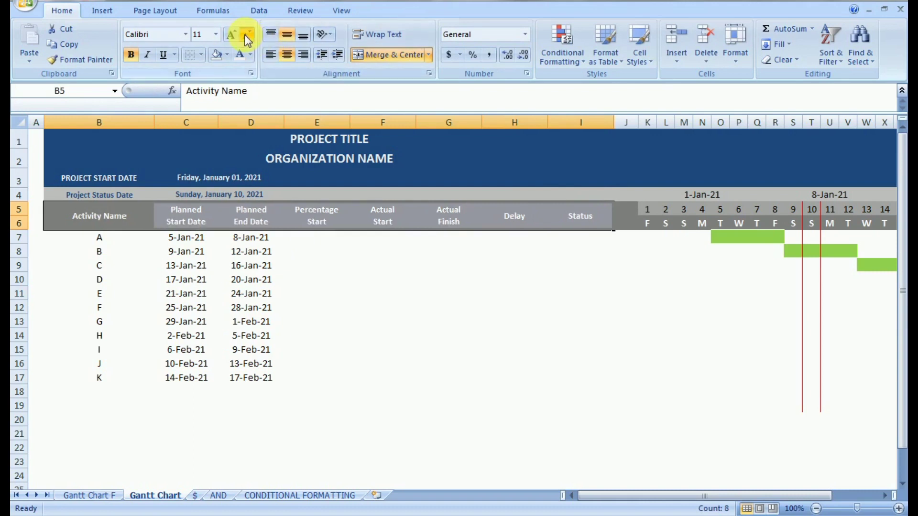
left_click(362, 306)
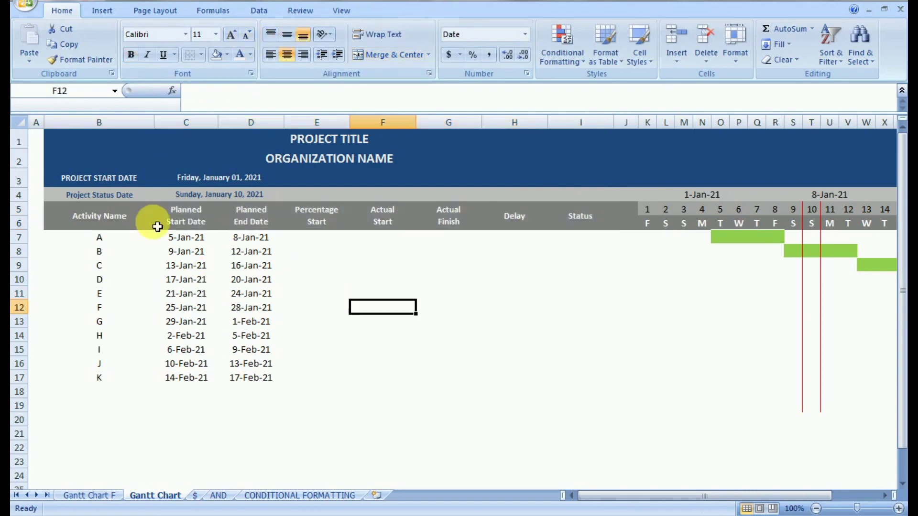
left_click_drag(161, 129, 244, 126)
left_click_drag(51, 131, 36, 128)
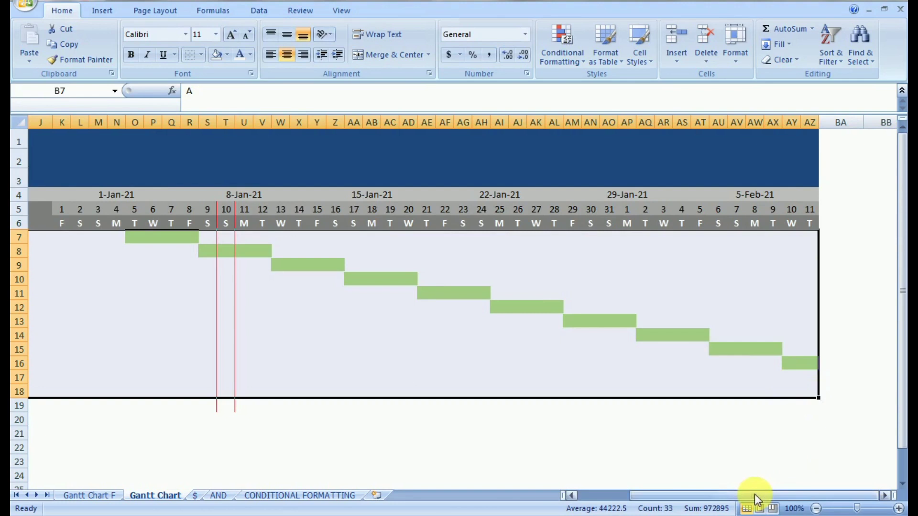
- Apply hairline light grey horizontal borders to the top, inside and bottom of B7:AZ18
left_click_drag(758, 497, 569, 497)
right_click(338, 319)
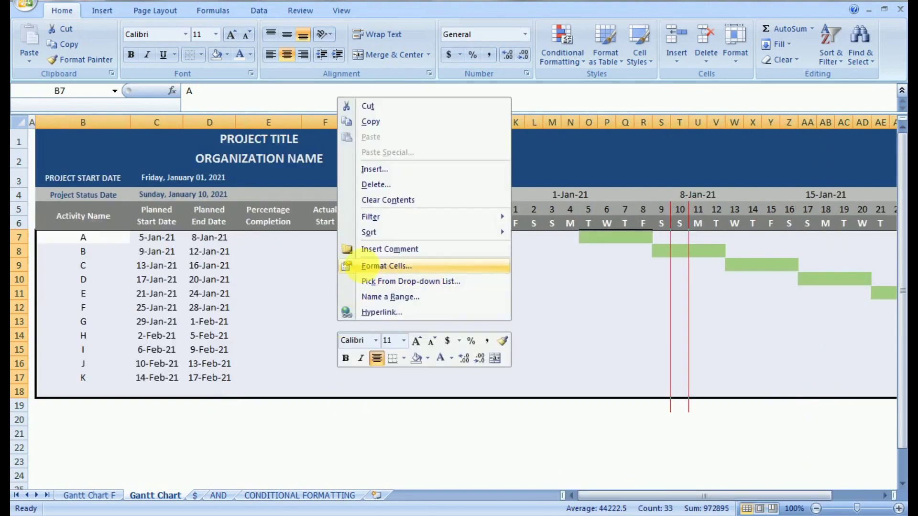
left_click(362, 263)
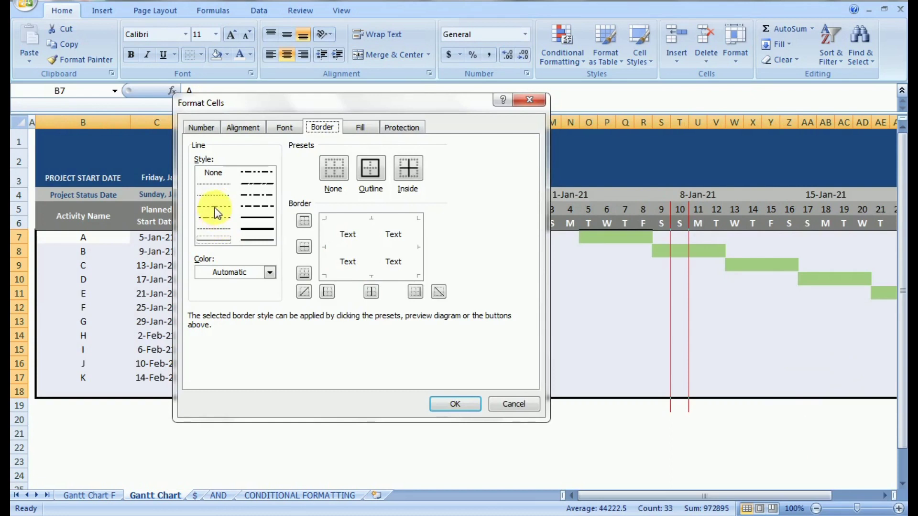
left_click(219, 185)
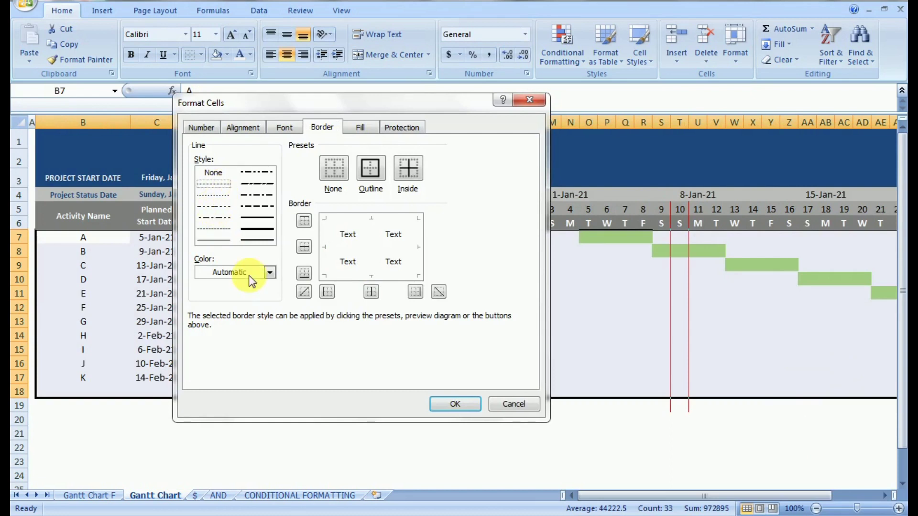
left_click(246, 272)
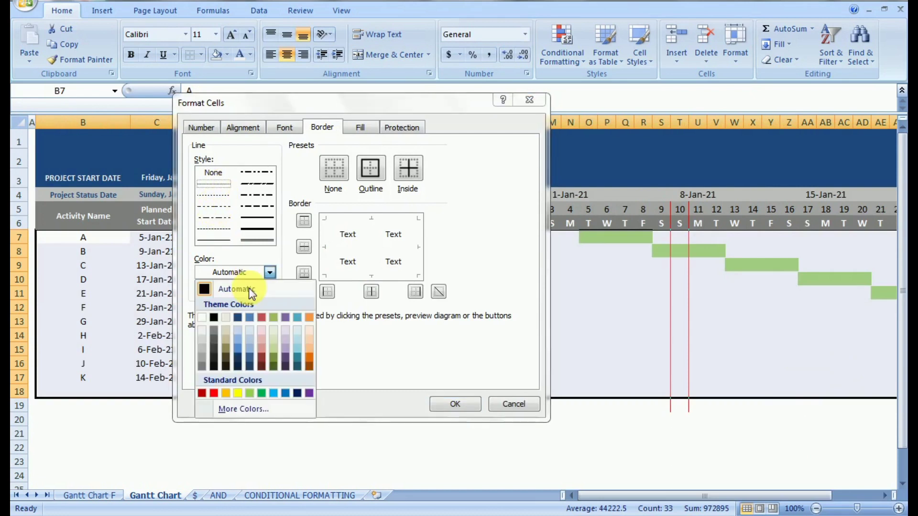
left_click(227, 342)
left_click(347, 247)
left_click(349, 222)
left_click(358, 276)
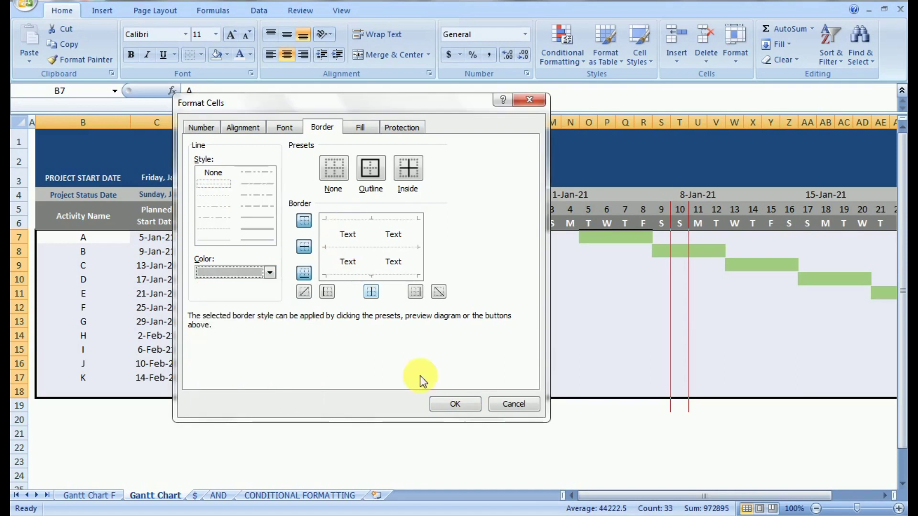
left_click(449, 405)
left_click(413, 349)
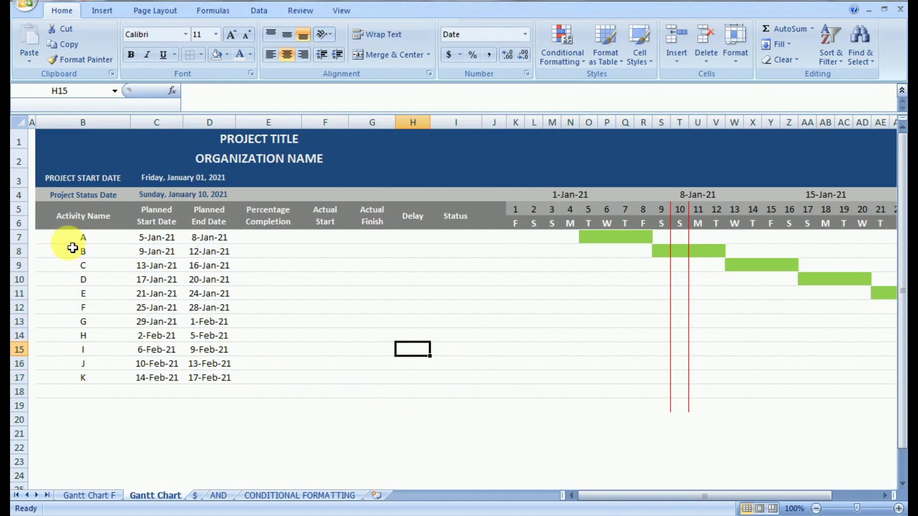
- Compare with the Gantt Chart F sheet and change the horizontal borders of B7:AZ18 to thin solid grey lines
left_click(105, 494)
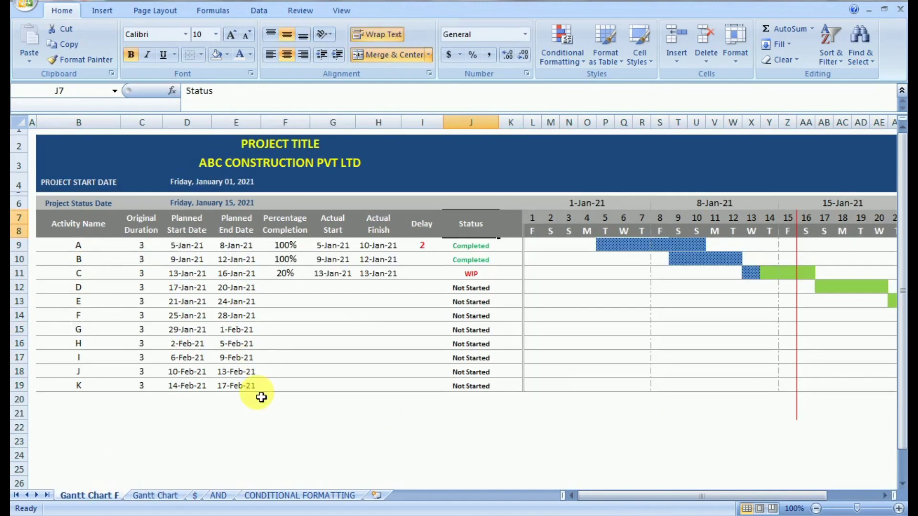
left_click(155, 495)
left_click_drag(67, 236, 288, 322)
right_click(288, 323)
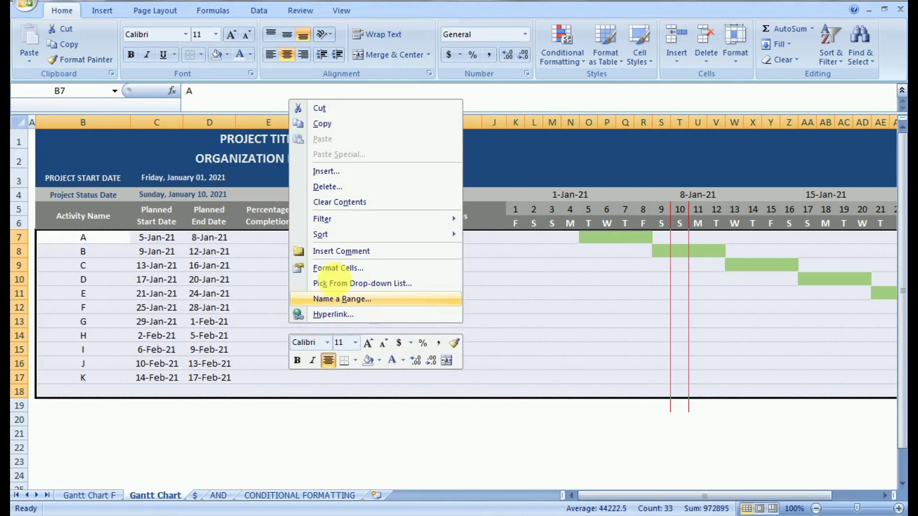
left_click(340, 270)
left_click(193, 246)
left_click(334, 271)
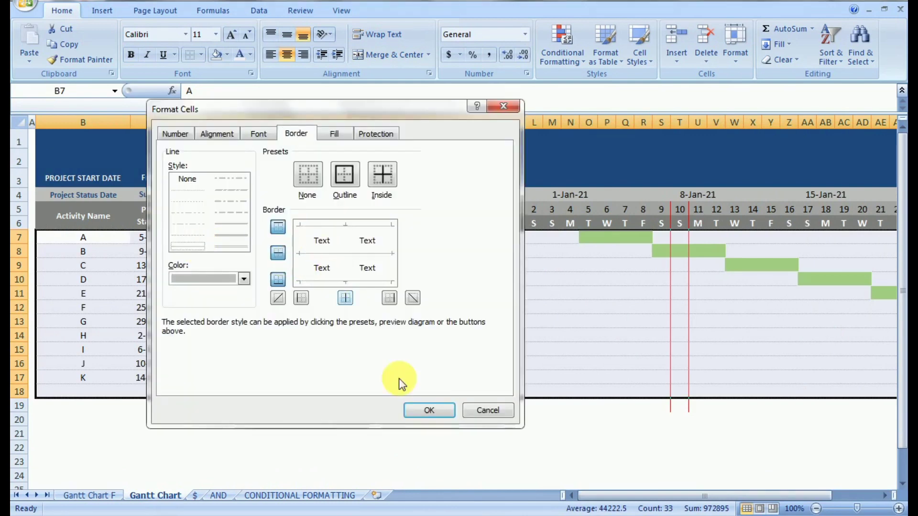
left_click(423, 410)
left_click(424, 363)
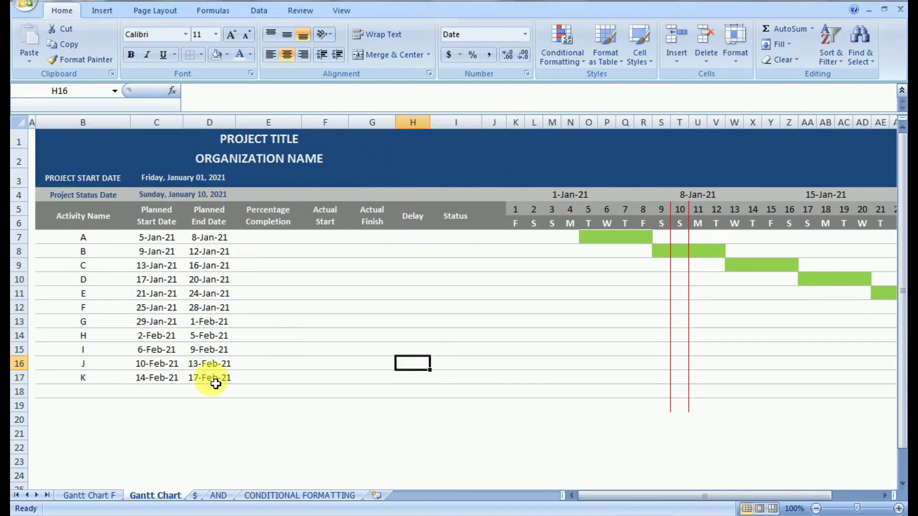
- Enter 5-Jan-21 as activity A's actual start date in F7 and select its percentage completion cell
left_click(333, 242)
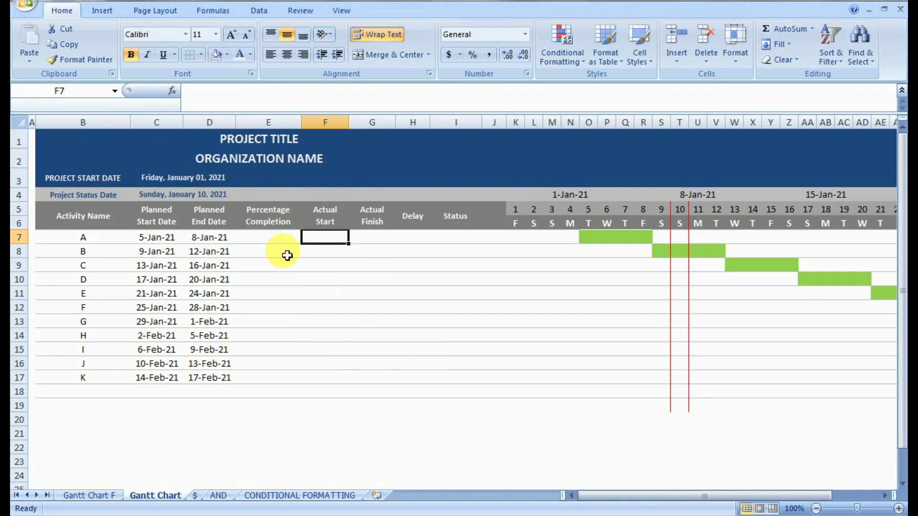
type("5/1")
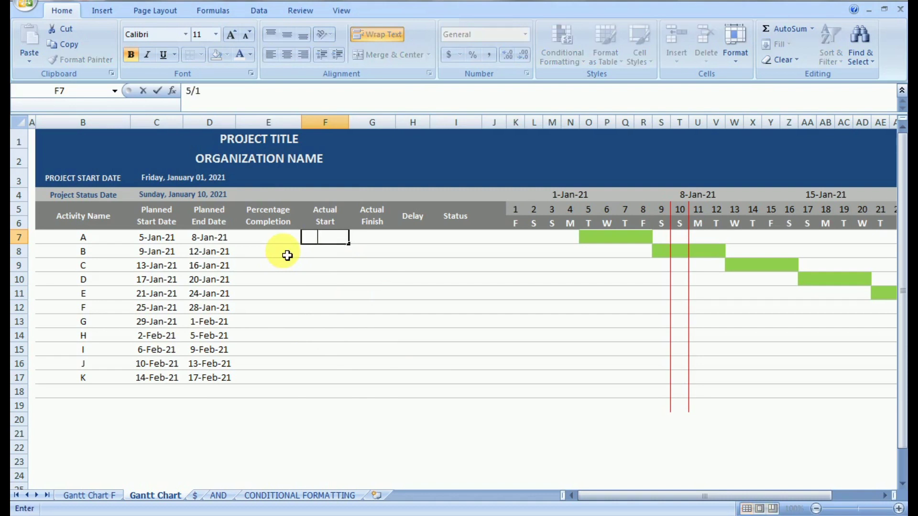
key("BackSpace")
key("BackSpace")
key("BackSpace")
type("1/1/2021")
key("ctrl+Return")
key("F2")
key("Left")
key("Left")
key("Left")
key("Left")
key("Left")
key("BackSpace")
type("5")
key("Return")
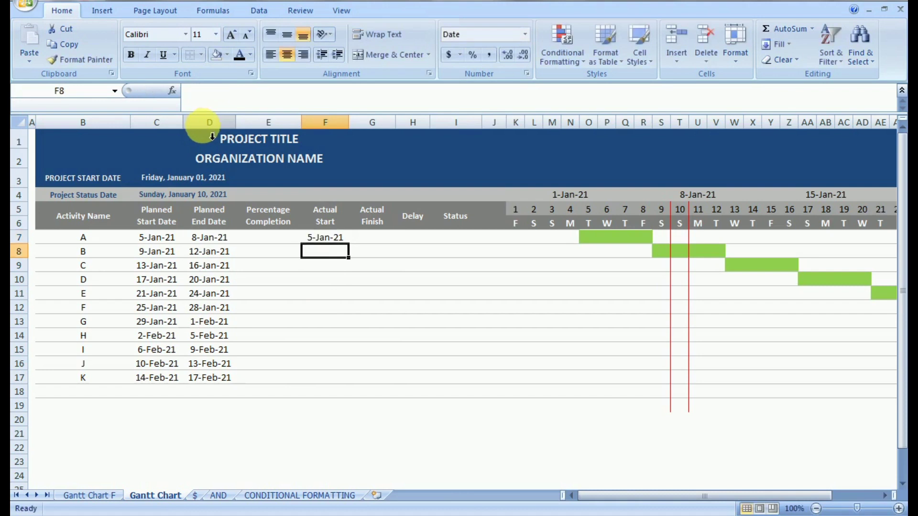
left_click(291, 238)
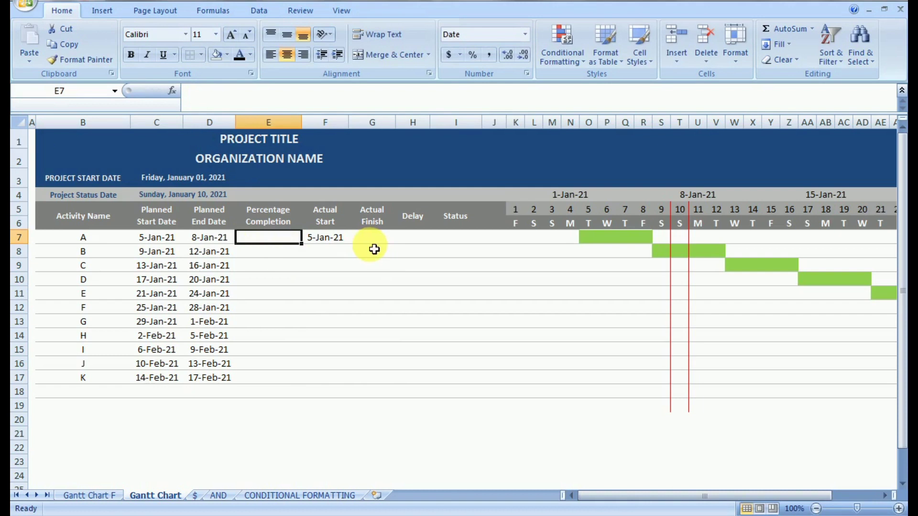
- Check the column layout on the Gantt Chart F sheet and insert a column before Planned Start Date on the Gantt Chart sheet
key("Right")
key("Right")
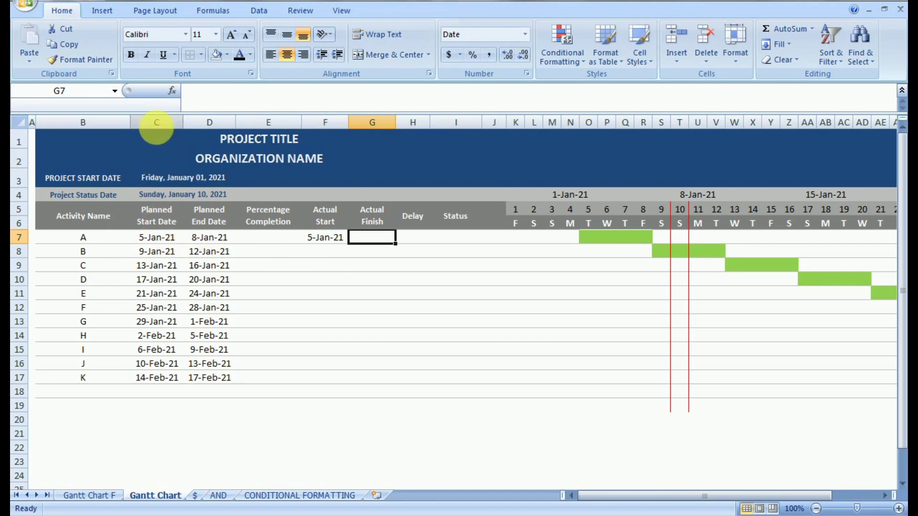
left_click(156, 123)
right_click(158, 123)
left_click(99, 490)
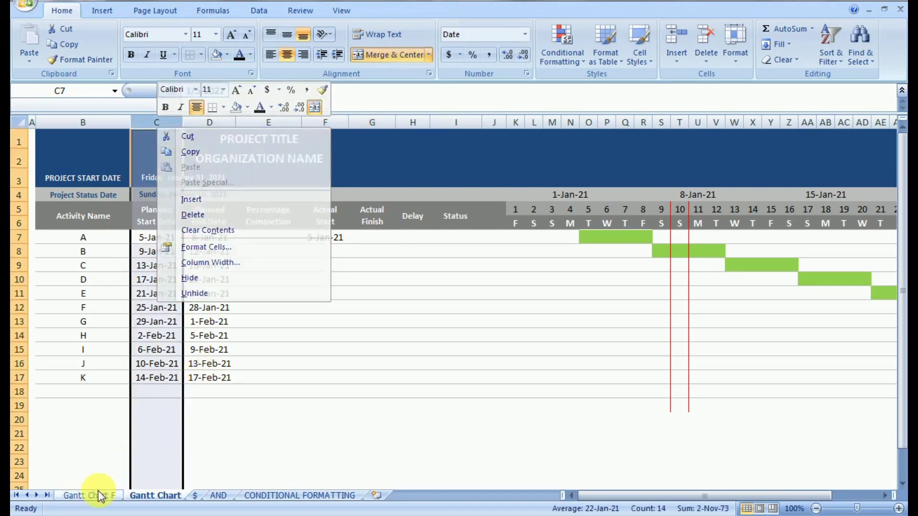
left_click(98, 491)
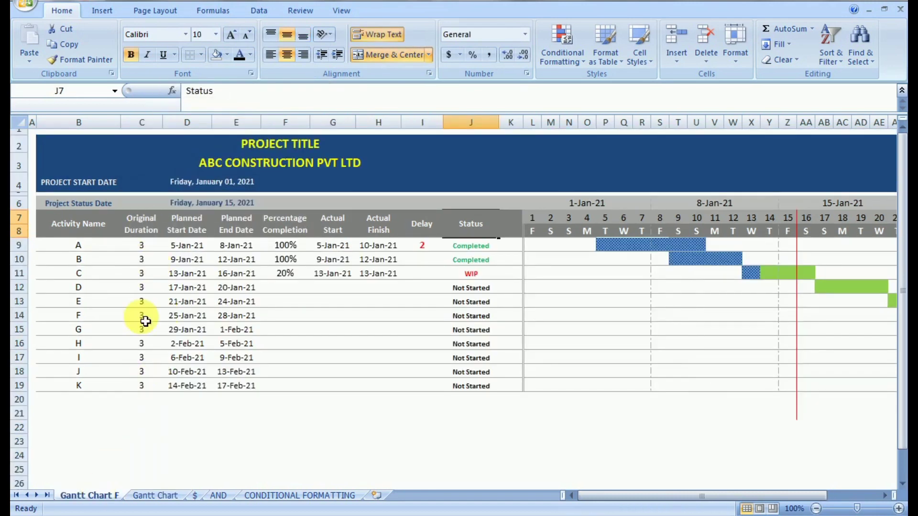
left_click(144, 496)
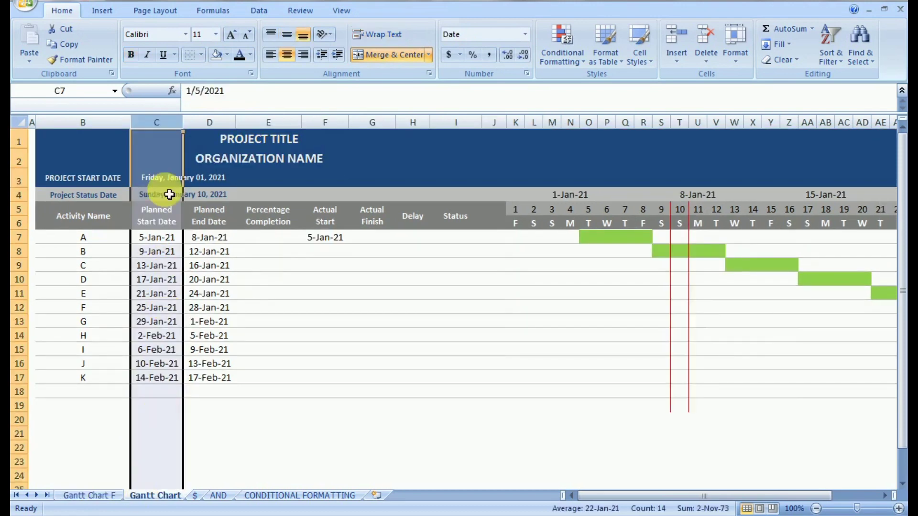
right_click(161, 128)
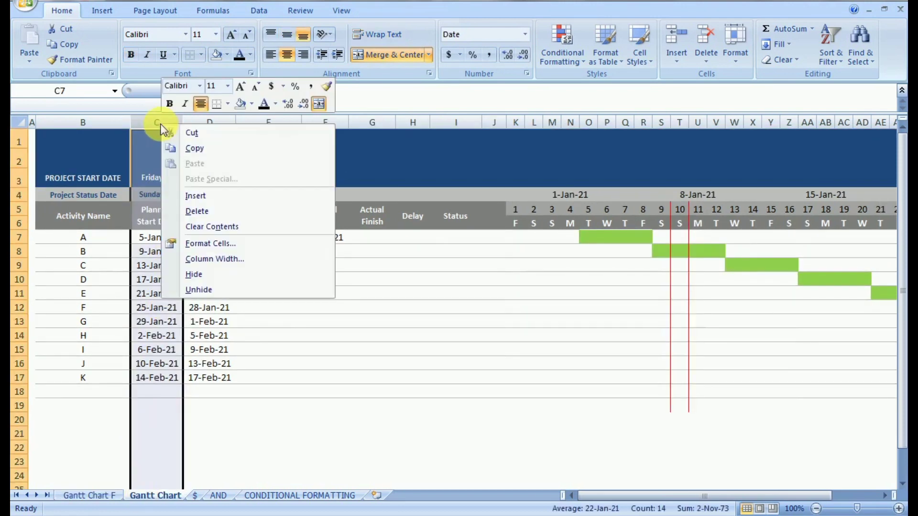
left_click(190, 196)
- Enter the two-line header Original Duration in cell C5 of the new column
left_click(180, 289)
left_click(182, 239)
left_click(174, 224)
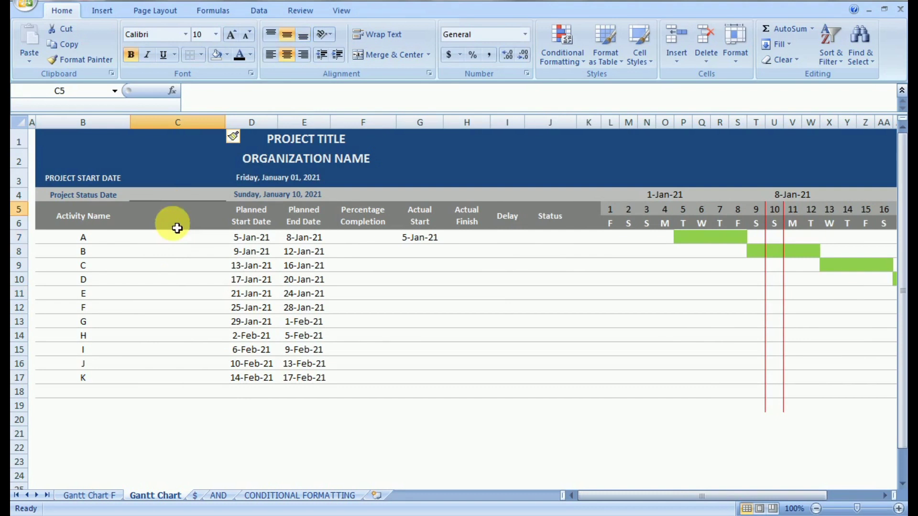
type("Ori")
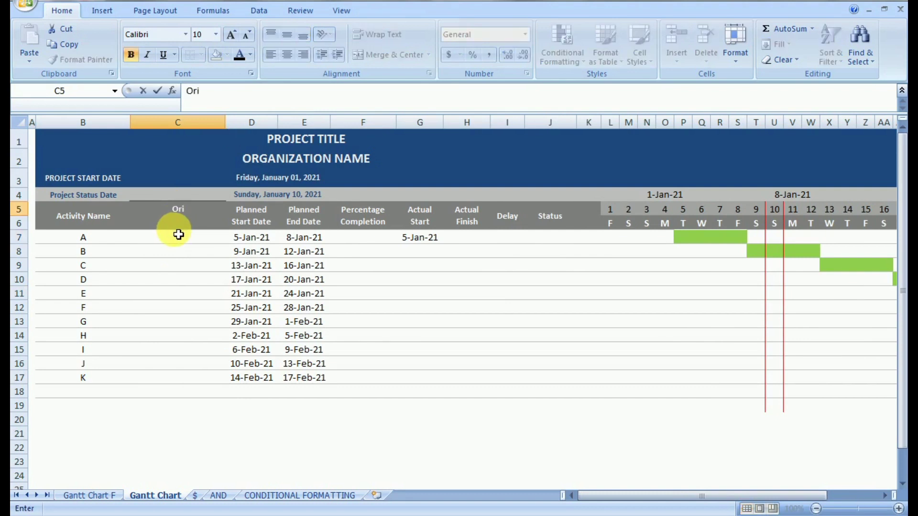
type("ginal")
type("Duration")
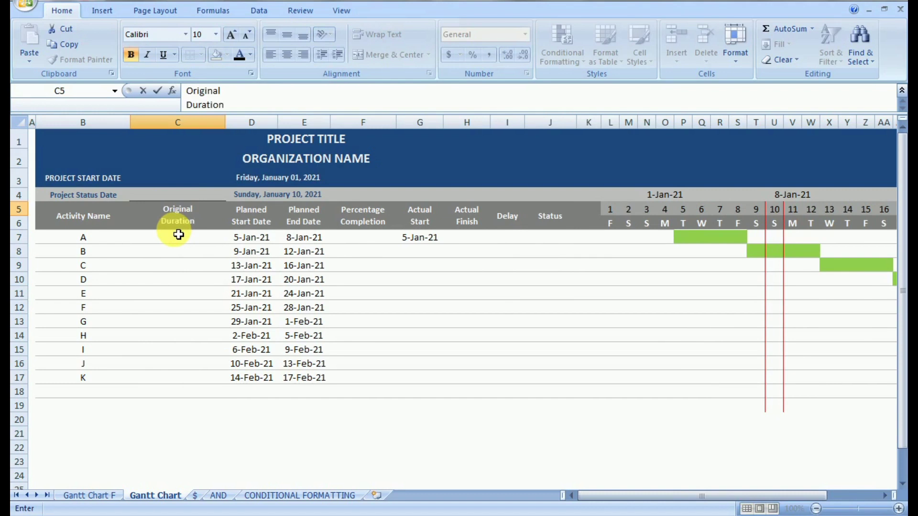
left_click(178, 250)
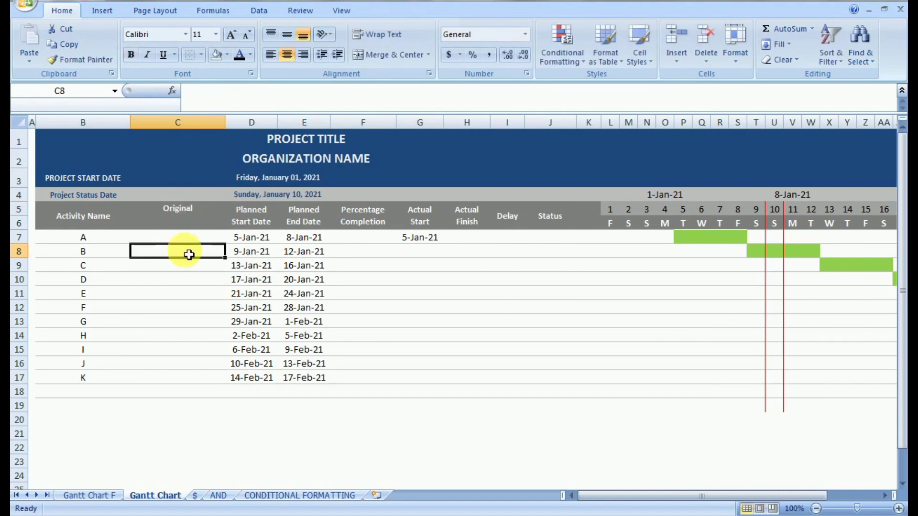
- Copy the formatting of the Activity Name header onto the Original Duration header in C5:C6
left_click(185, 215)
left_click(83, 215)
left_click(82, 60)
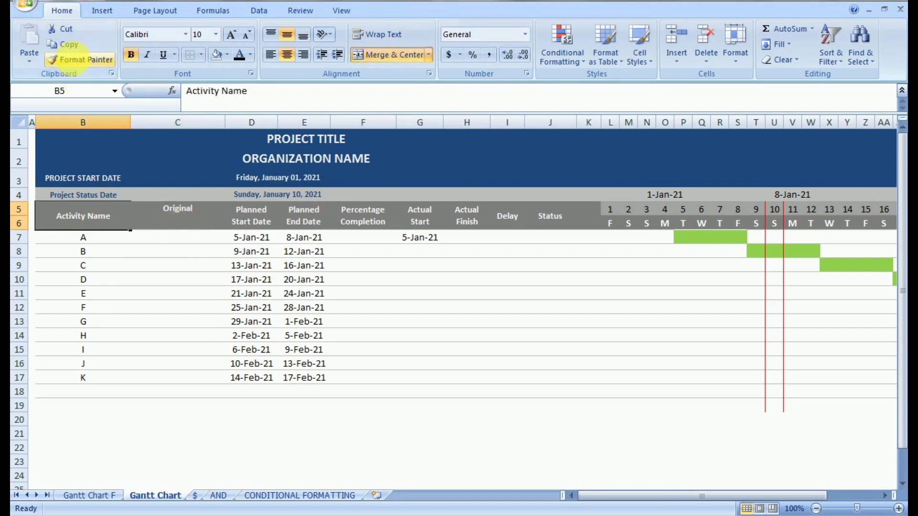
left_click(177, 210)
left_click(173, 262)
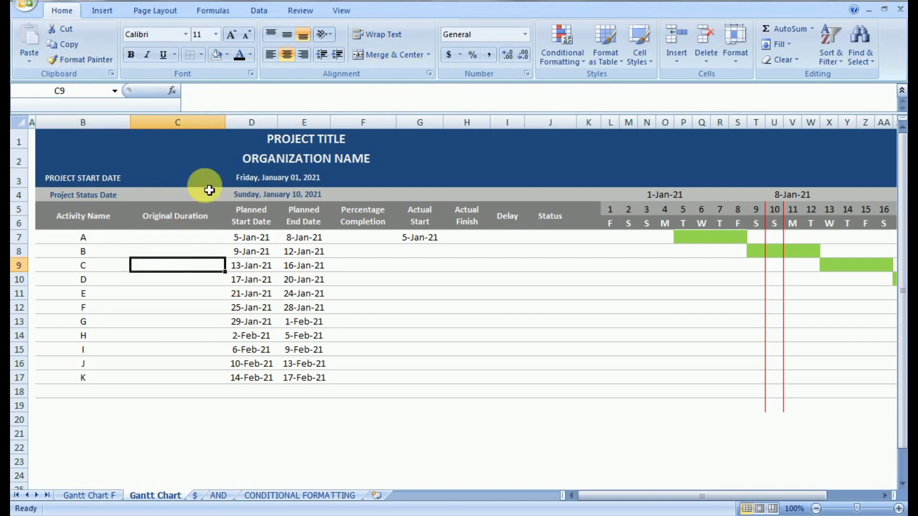
- Narrow column C and wrap the Original Duration header text onto two lines
left_click_drag(225, 123, 193, 124)
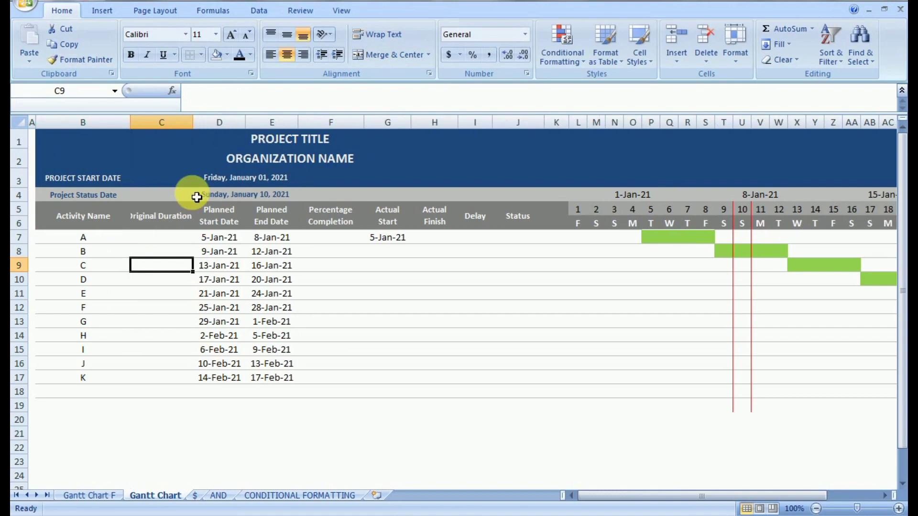
left_click(167, 213)
left_click(377, 35)
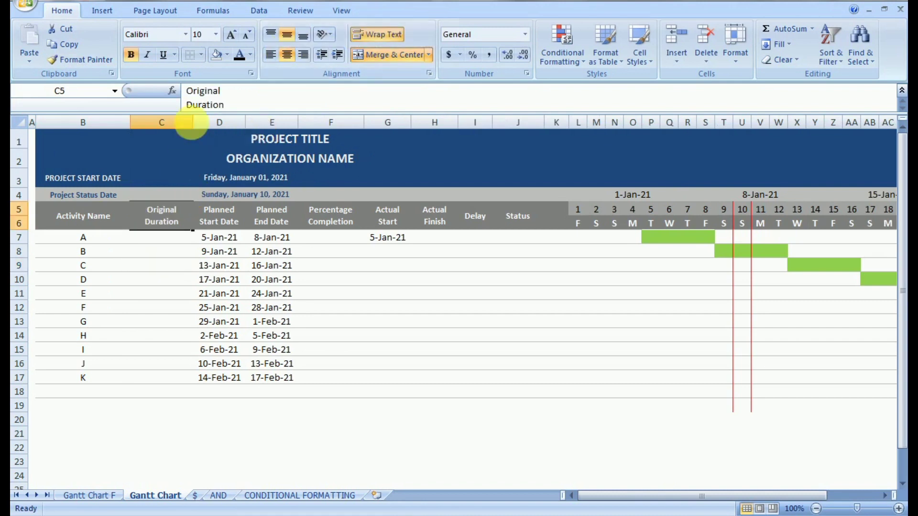
left_click_drag(193, 123, 183, 129)
key("Down")
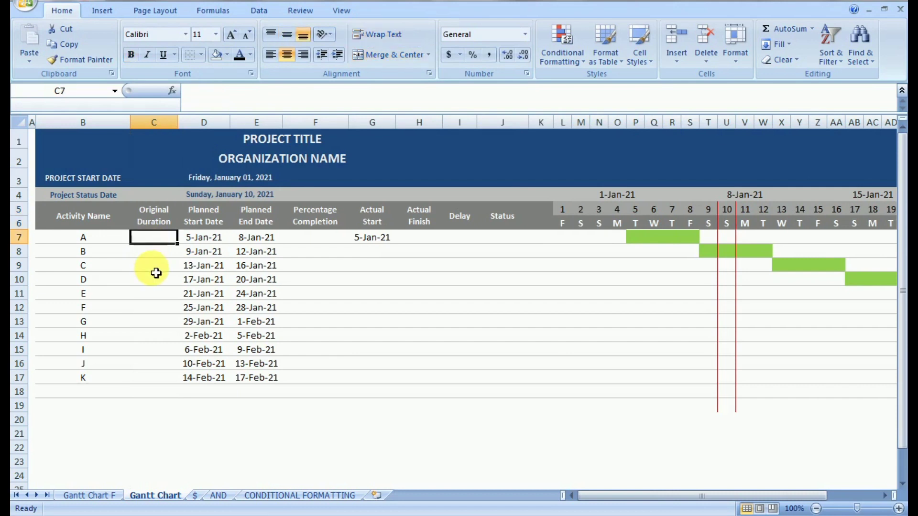
type("+")
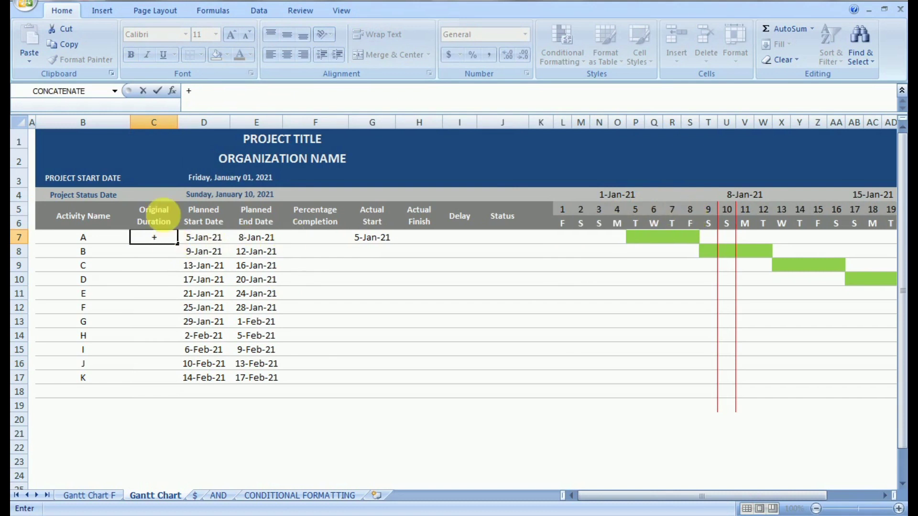
left_click(204, 243)
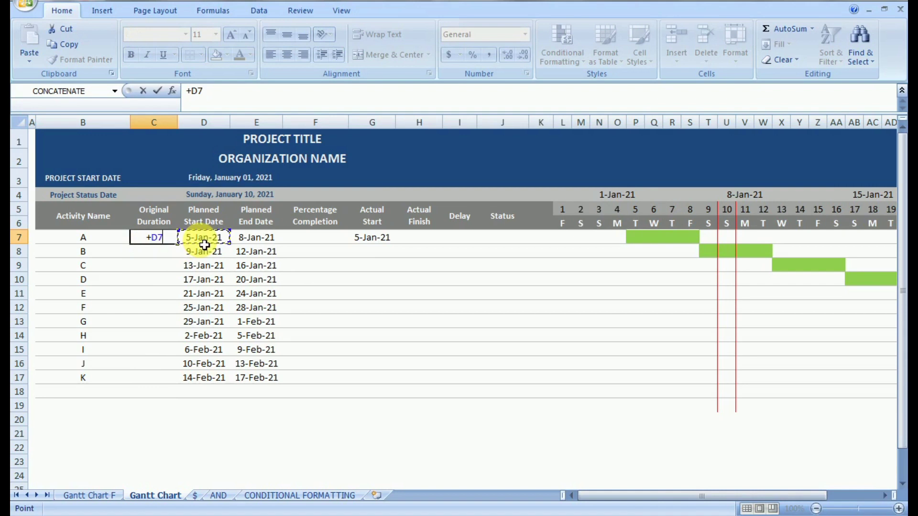
type("+")
key("Escape")
- Enter the formula =+E7-D7 in C7 to calculate activity A's original duration from its planned dates
type("+")
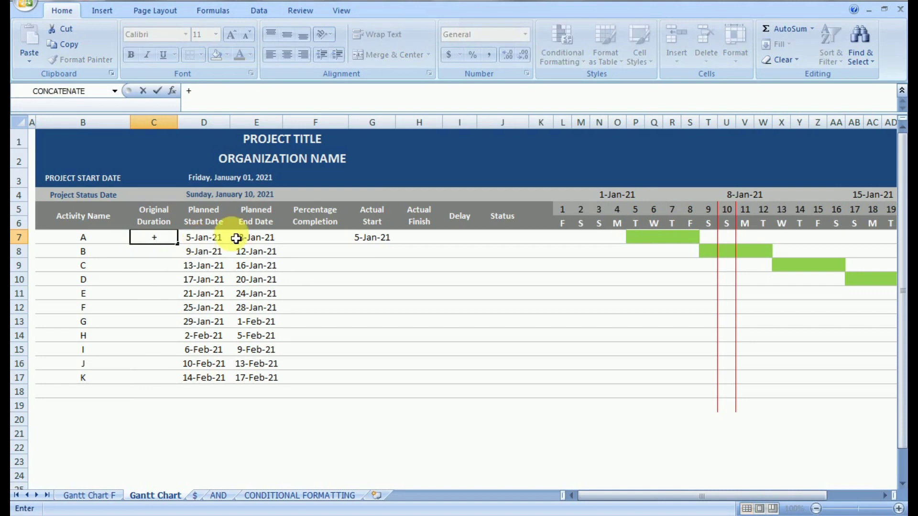
left_click(245, 242)
type("-")
key("Right")
key("Return")
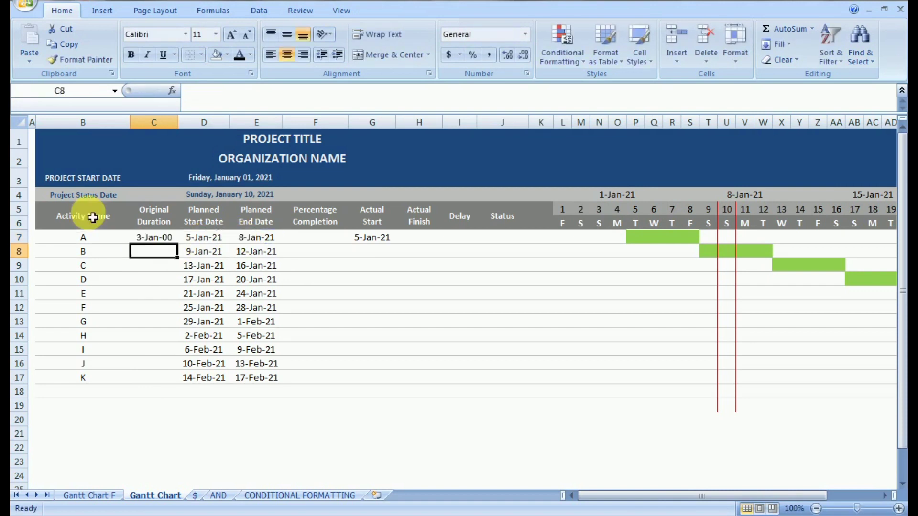
- Format C7:C17 as numbers without decimals and fill the duration formula from C7 down to C17
left_click_drag(163, 242, 160, 380)
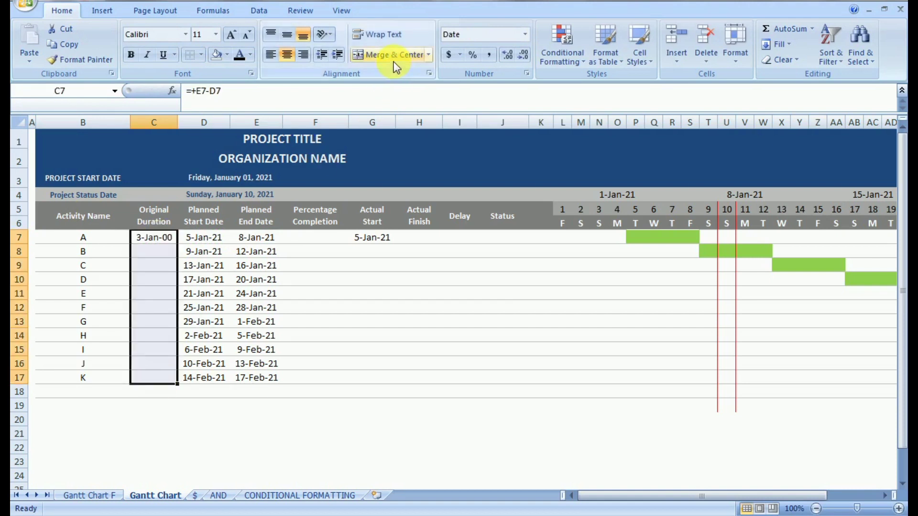
left_click(525, 35)
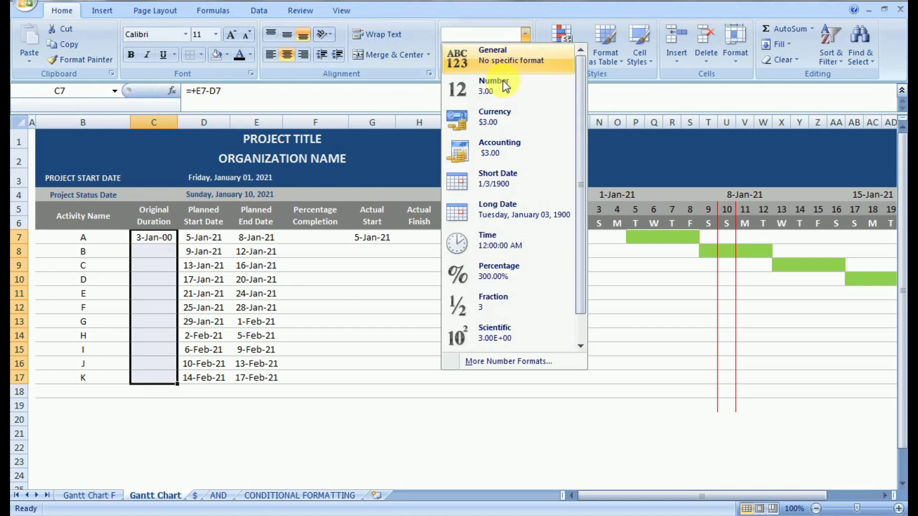
left_click(497, 85)
left_click(508, 55)
left_click(508, 54)
left_click(523, 56)
left_click(328, 317)
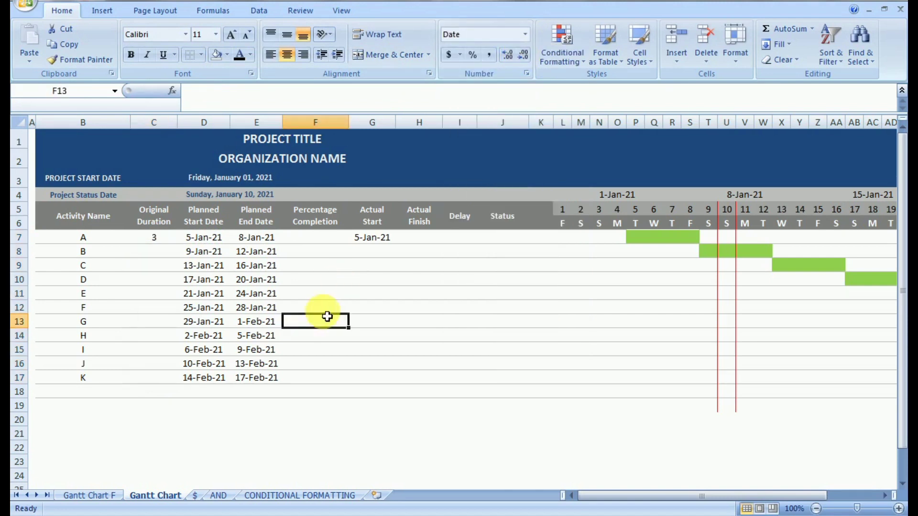
left_click(161, 239)
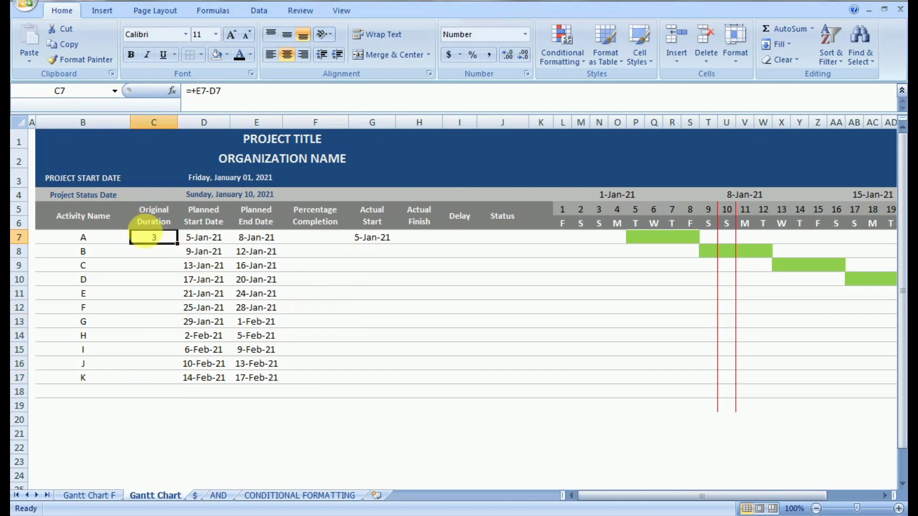
left_click_drag(177, 243, 157, 380)
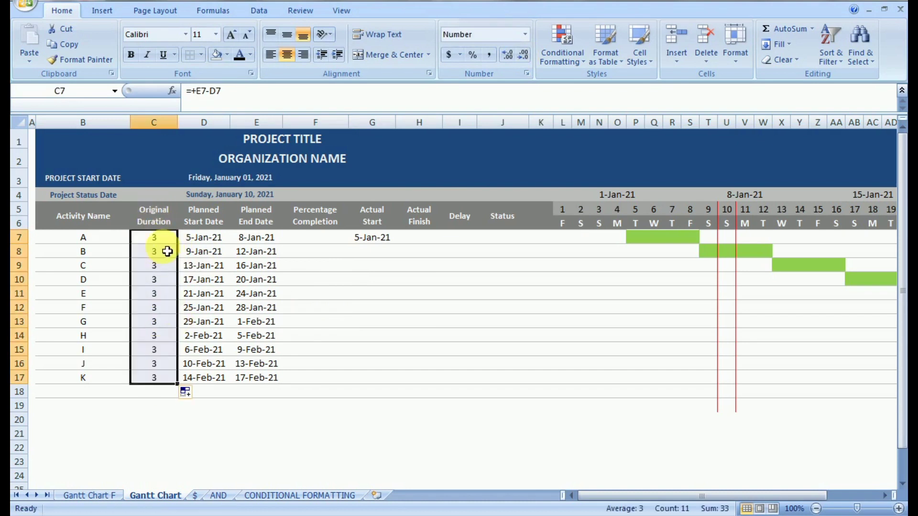
- Add 1 to activity A's duration formula in C7 so both start and end days are counted
left_click(162, 238)
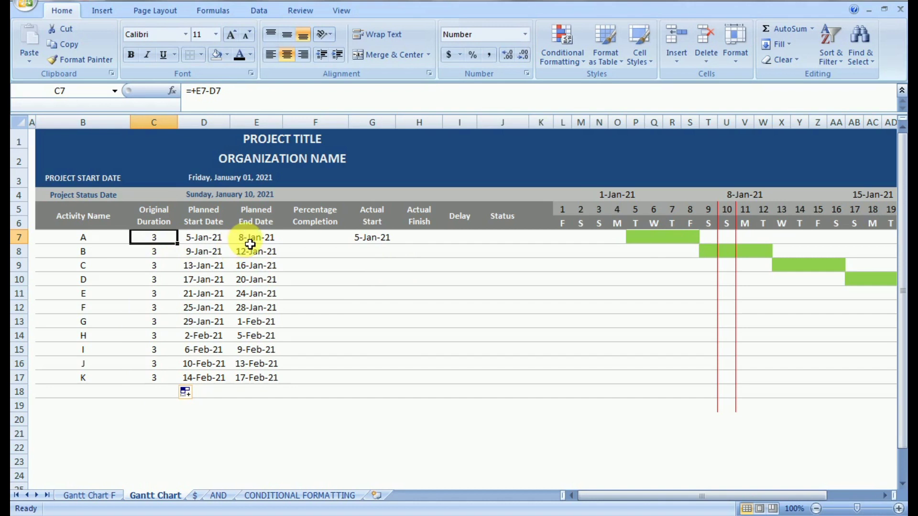
left_click(234, 91)
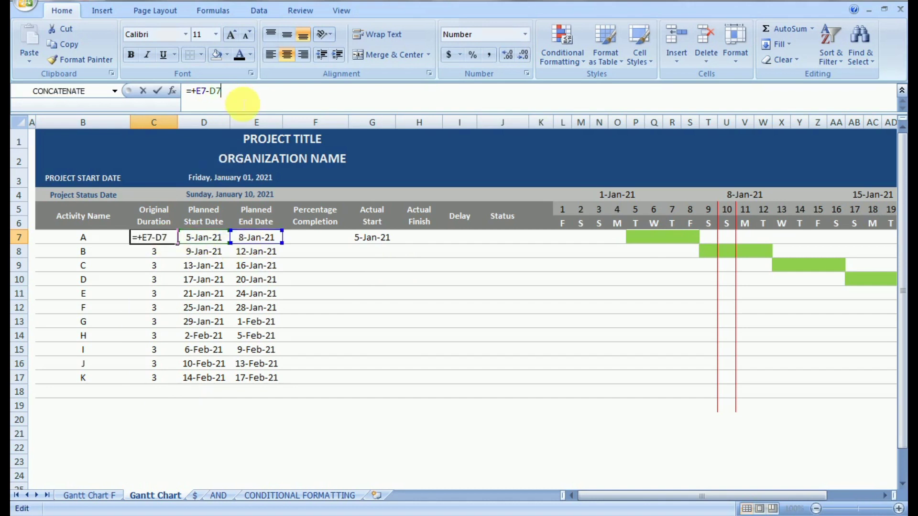
key("Return")
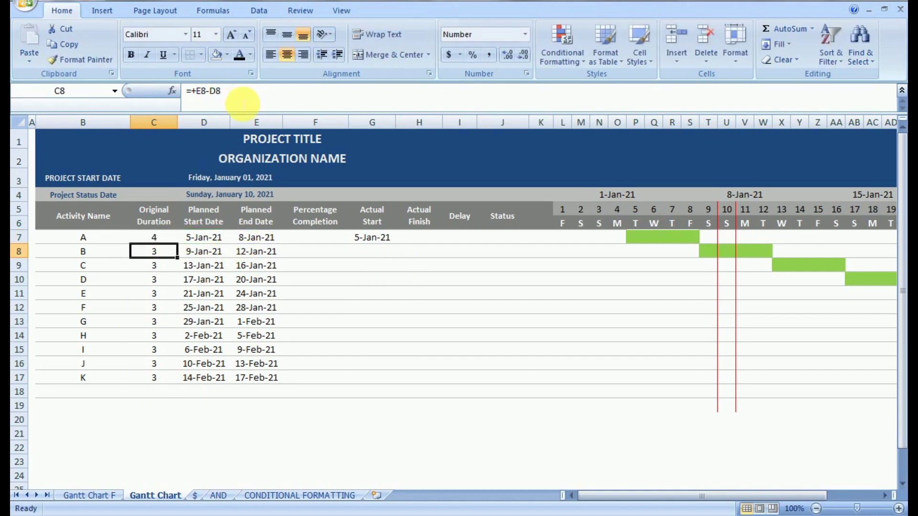
- Fill the revised duration formula from C7 down to C17 and narrow column C slightly
left_click(167, 240)
left_click_drag(182, 250, 159, 377)
left_click(188, 421)
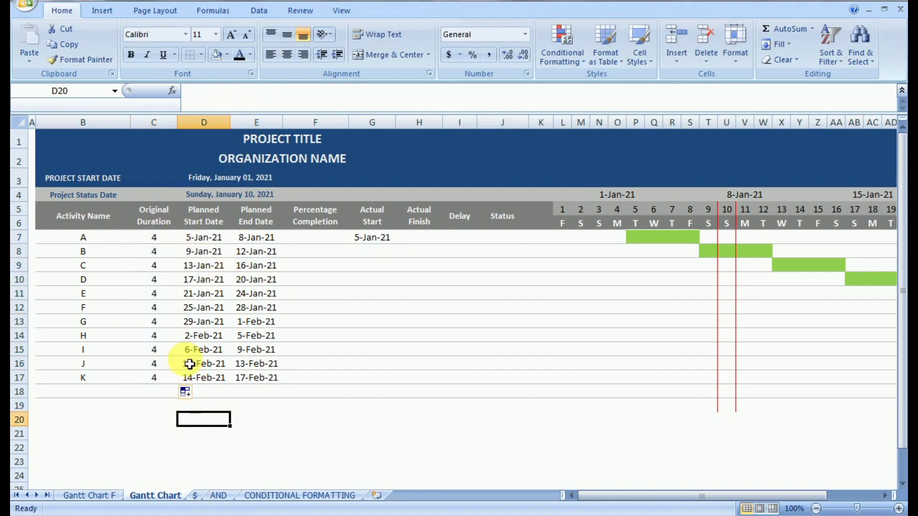
left_click_drag(177, 123, 168, 122)
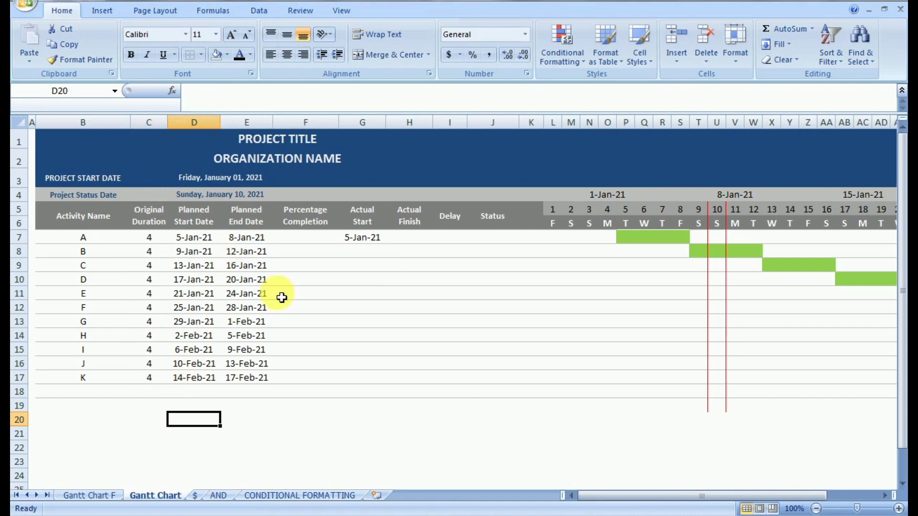
- Enter 100% as activity A's percentage completion in F7
left_click(303, 239)
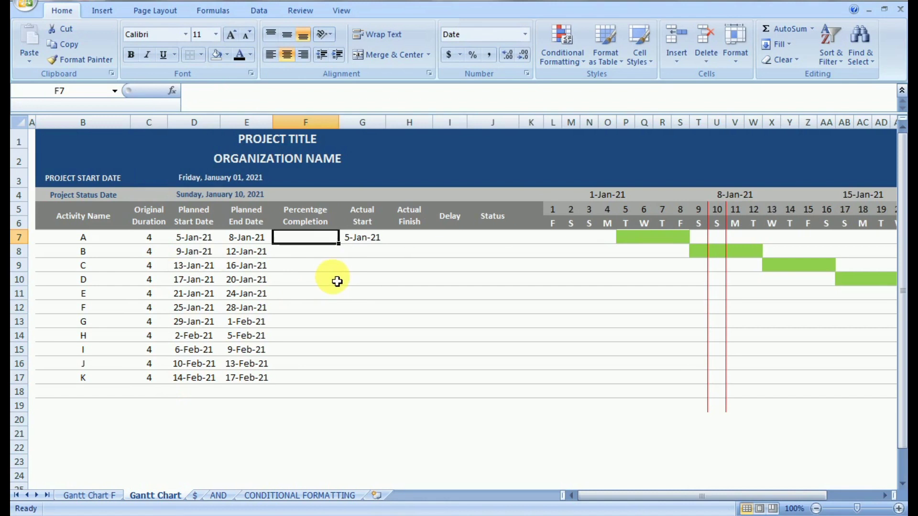
type("1")
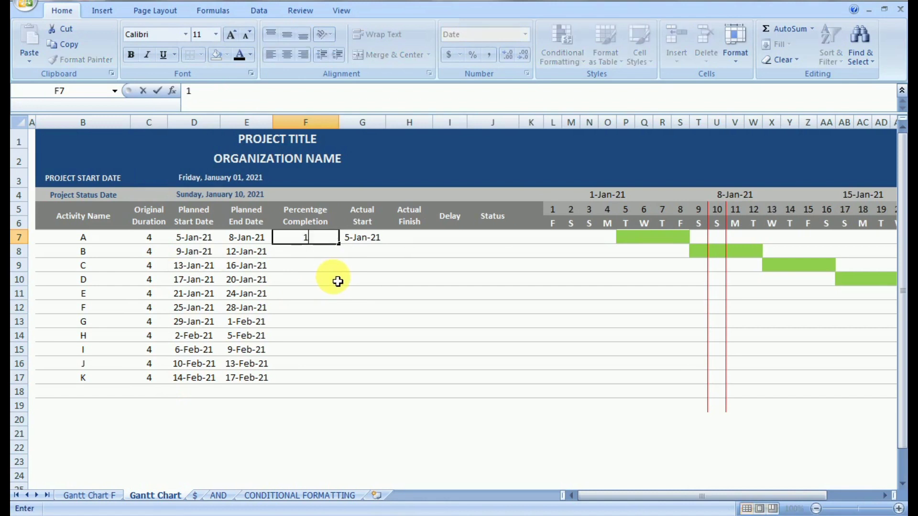
type("00%")
key("Return")
- Format F7 as a percentage without decimals and select activity A's actual finish cell H7
left_click(305, 237)
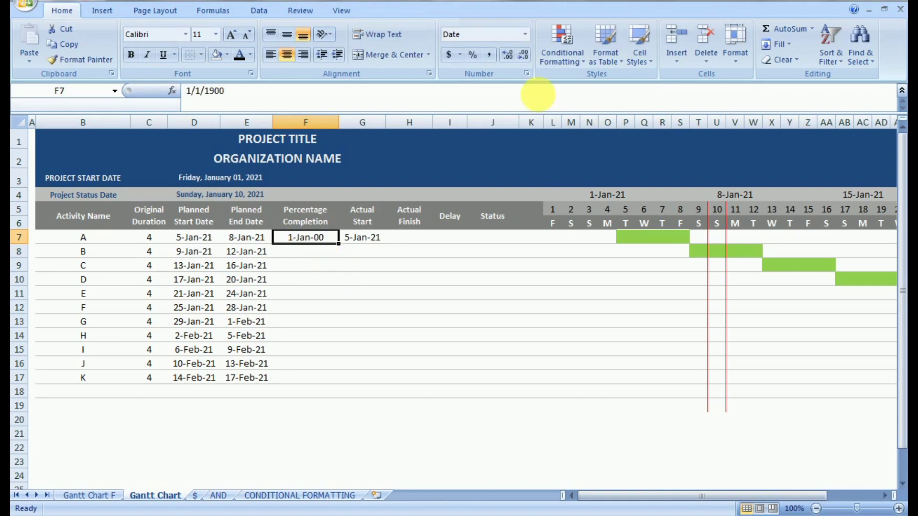
left_click(524, 34)
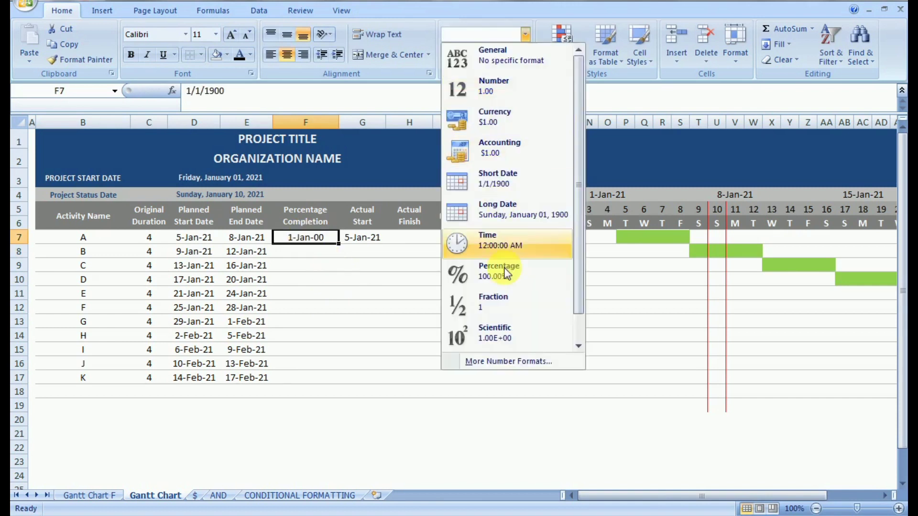
left_click(491, 268)
left_click(363, 278)
left_click(313, 237)
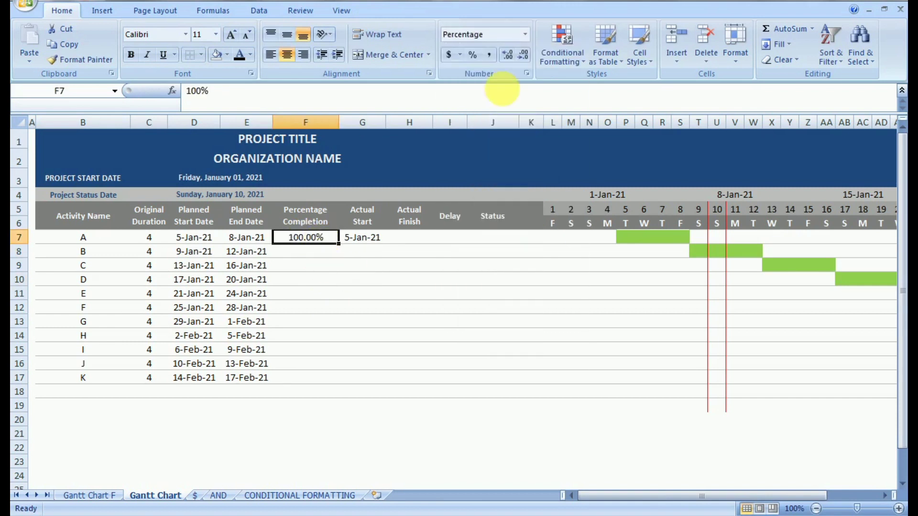
left_click(524, 60)
left_click(524, 60)
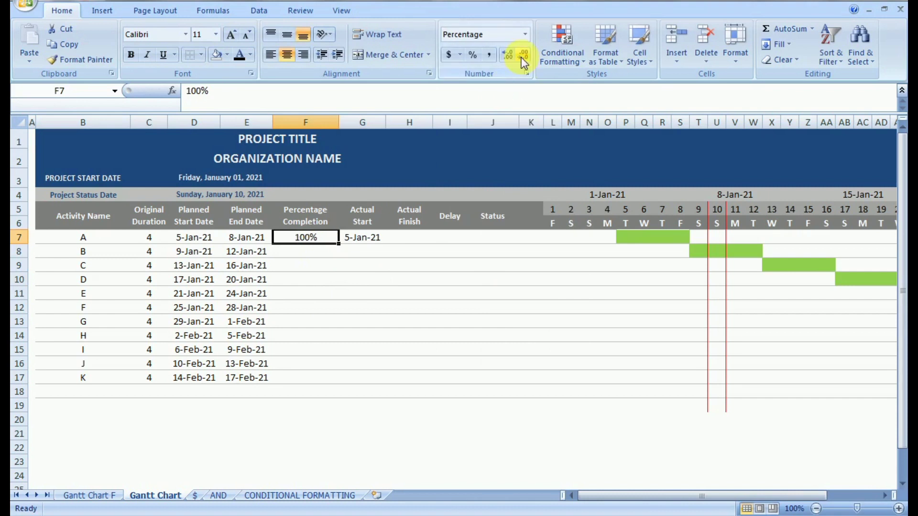
left_click(406, 322)
left_click(325, 249)
left_click(323, 240)
left_click(412, 240)
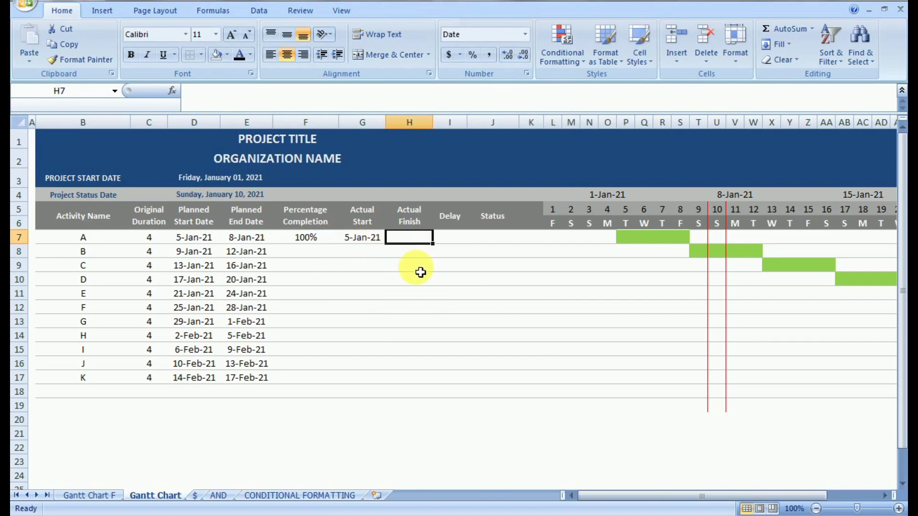
- Enter the formula +G7+C7*F7 for activity A's actual finish date in H7
type("+")
key("Left")
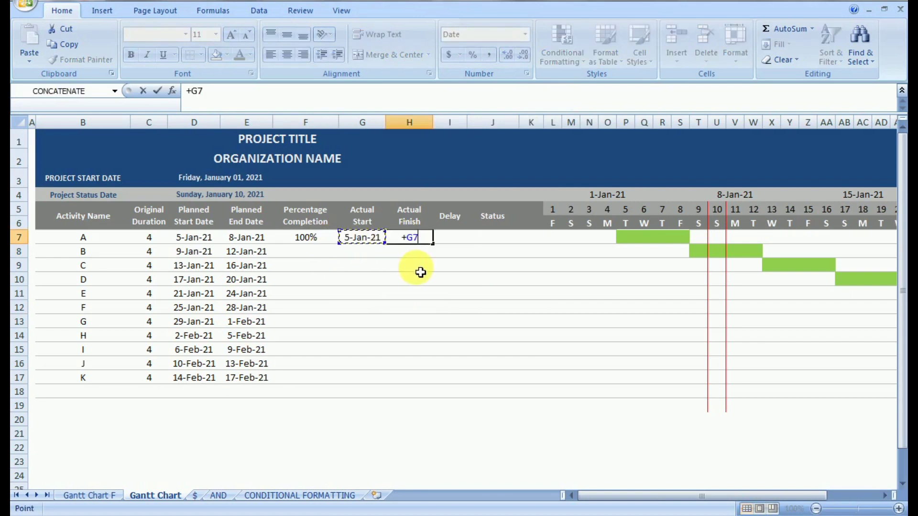
type("+")
key("Left")
key("Left")
key("Left")
key("Left")
key("Left")
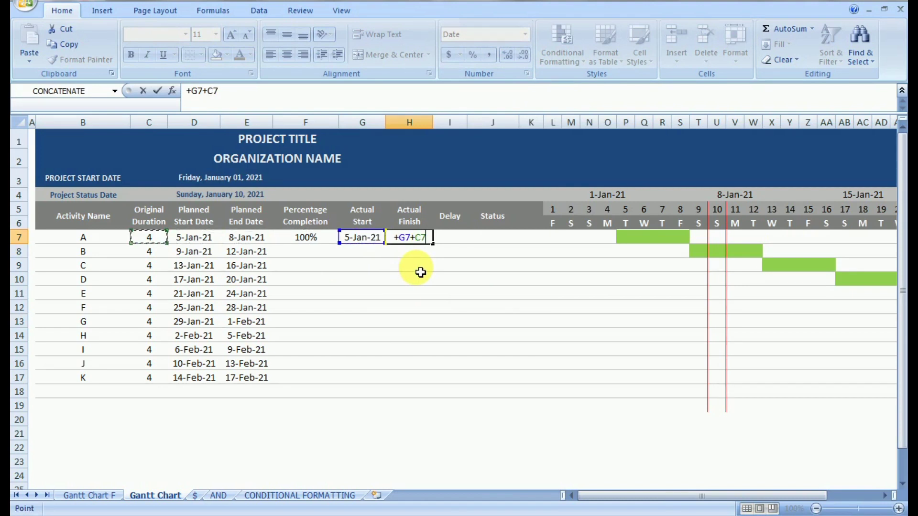
type("*")
key("Left")
key("Left")
key("Return")
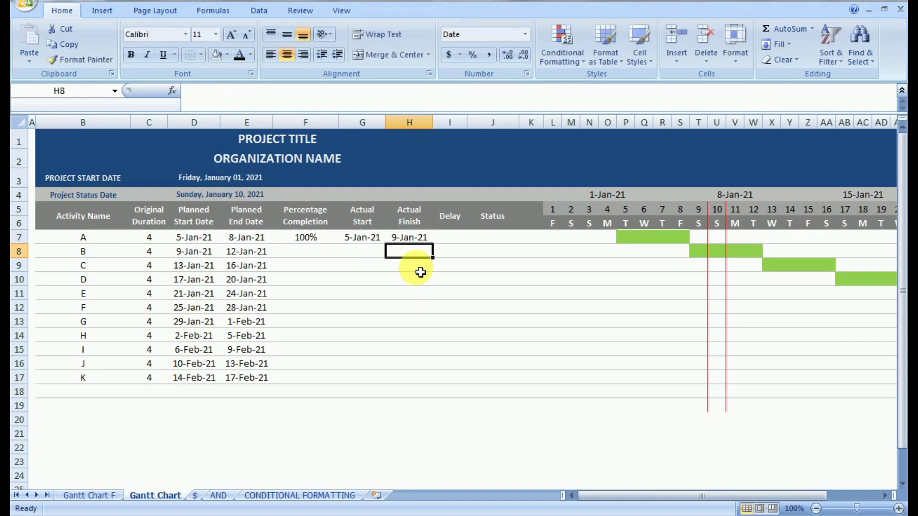
- Subtract one day from the duration in activity A's actual finish formula, making H7 =+G7+(C7-1)*F7
key("Up")
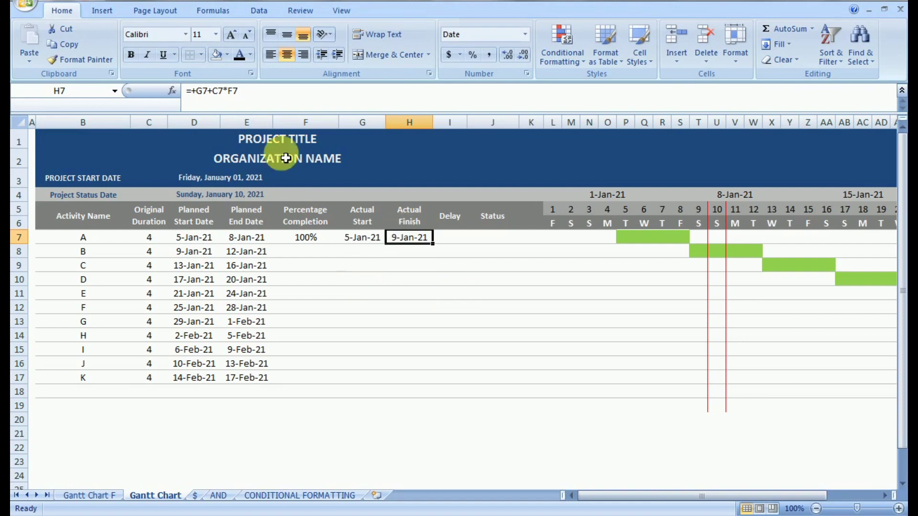
left_click(233, 91)
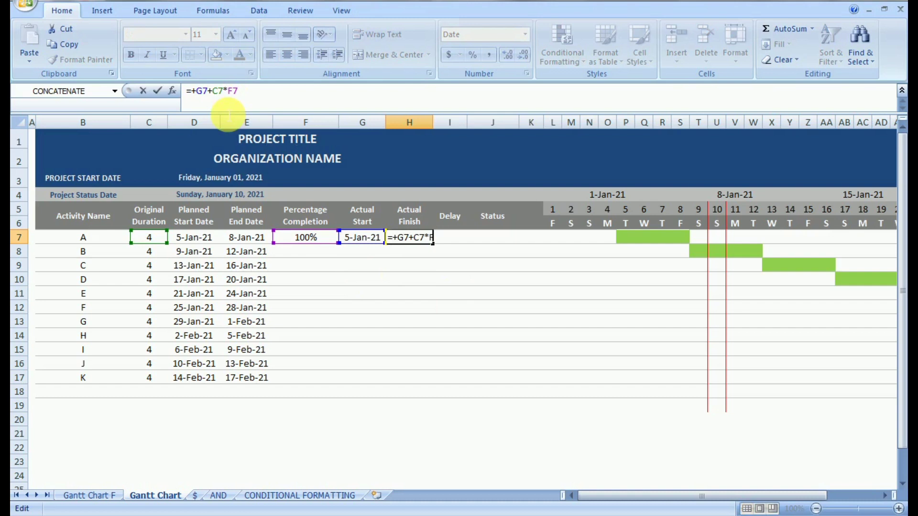
type("(")
type("-1)")
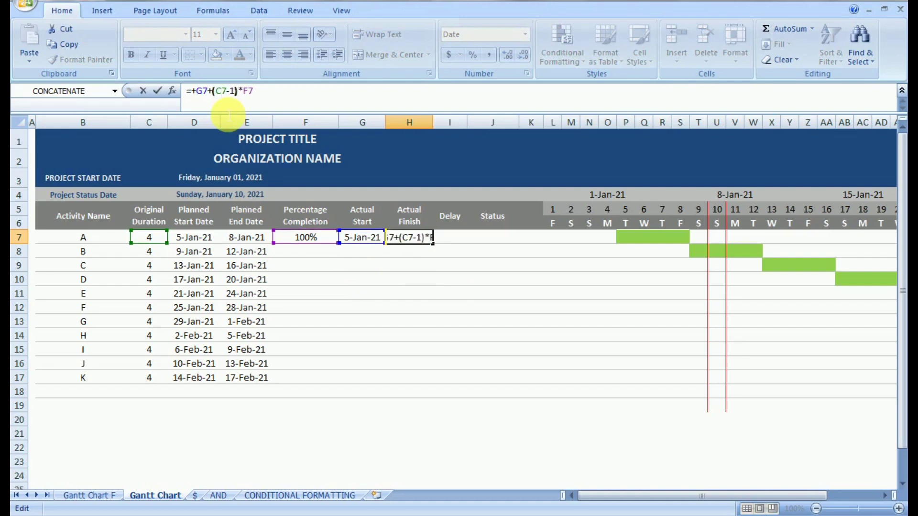
key("Return")
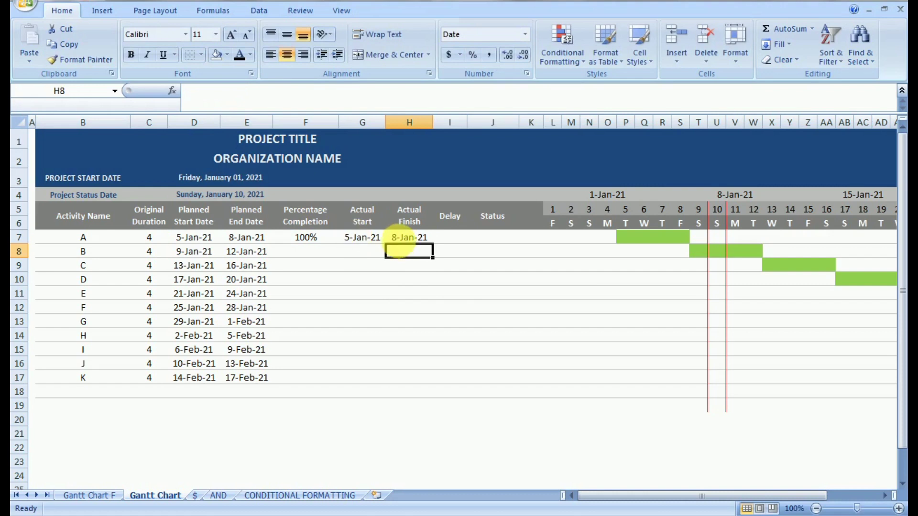
- Enter a delay of 2 for activity A in I7 and format I7:I18 as numbers without decimals
left_click(452, 239)
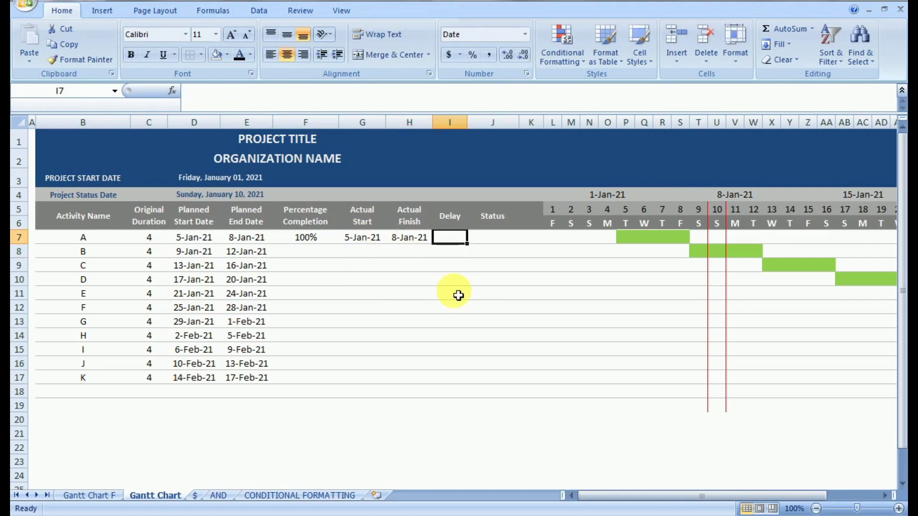
type("2")
left_click(447, 293)
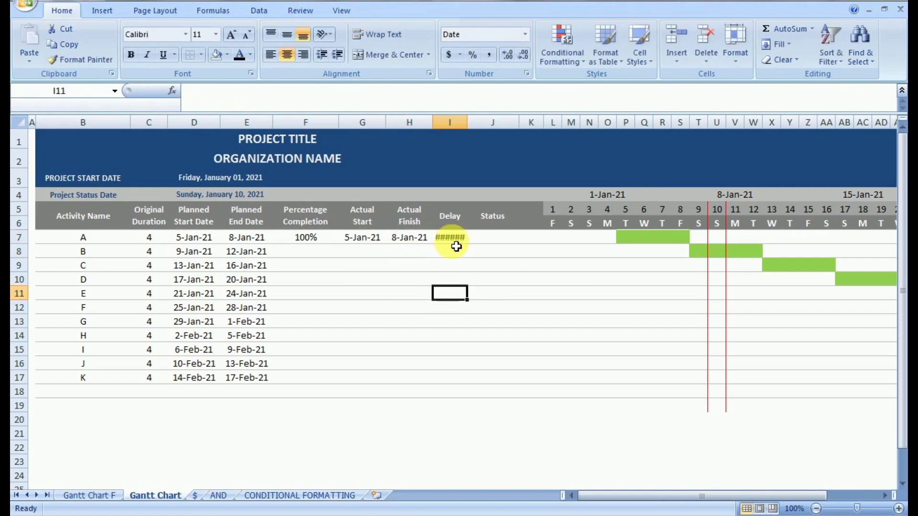
left_click_drag(456, 245, 461, 390)
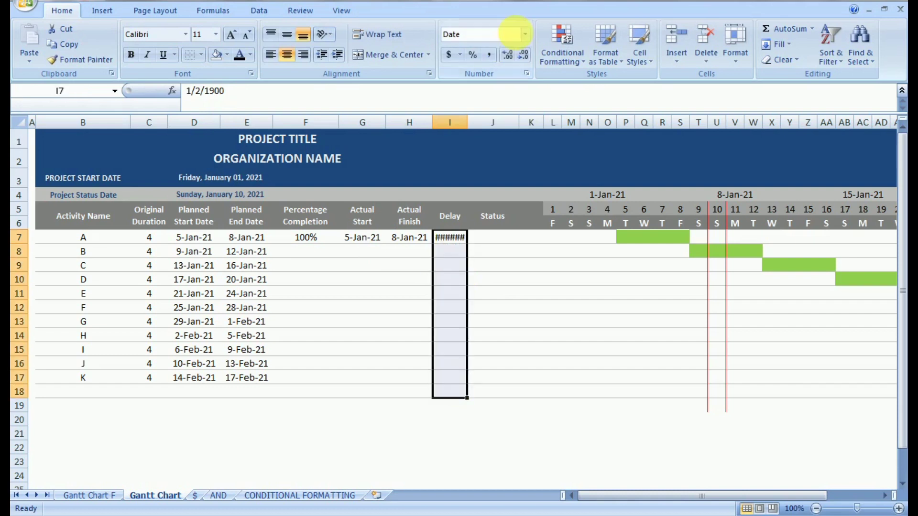
left_click(525, 34)
left_click(490, 87)
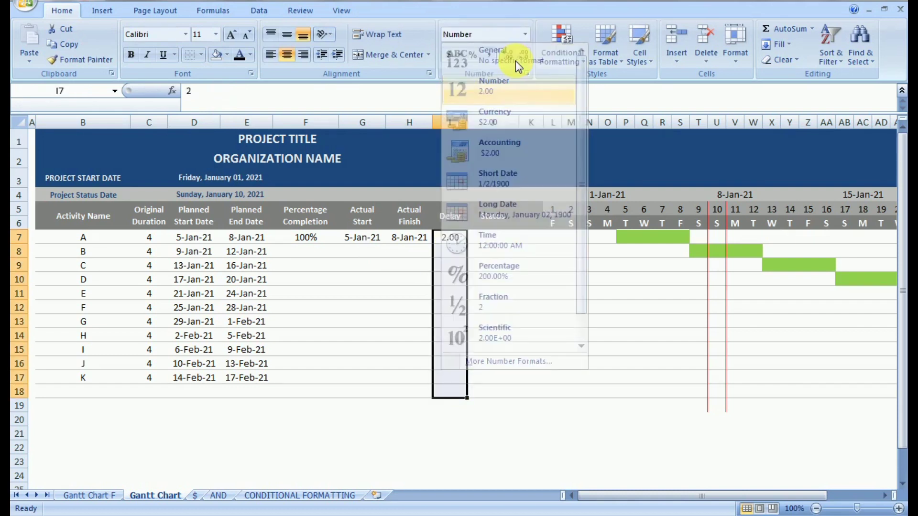
left_click(523, 55)
left_click(523, 56)
left_click(473, 262)
left_click(442, 238)
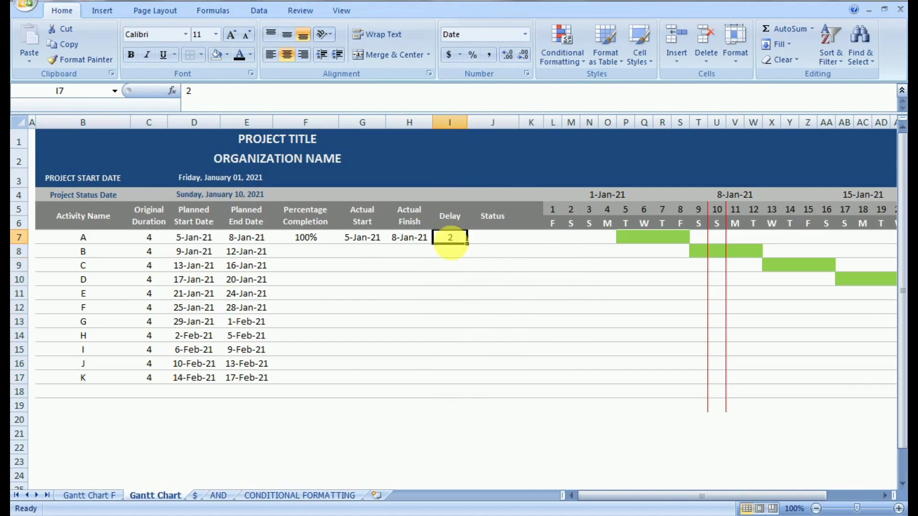
- Add the delay in I7 to activity A's actual finish formula, making H7 =+G7+(C7-1)*F7+I7
left_click(406, 242)
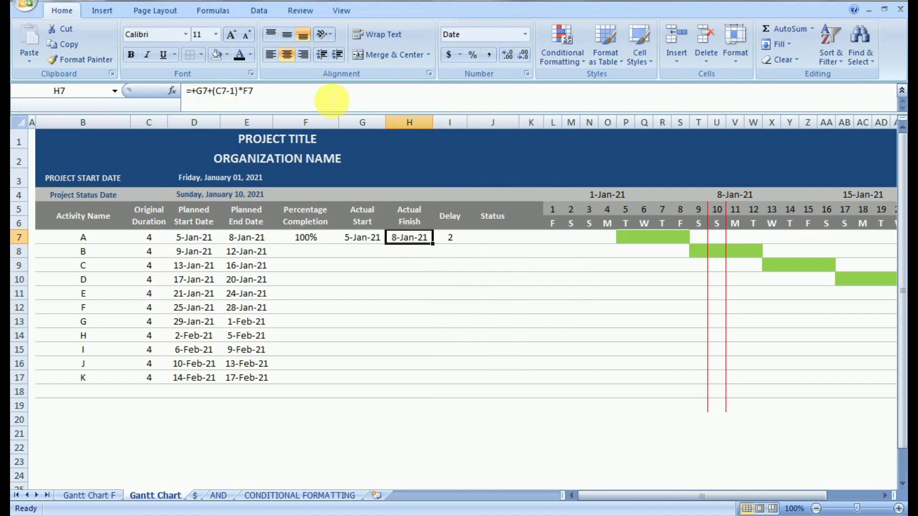
left_click(337, 93)
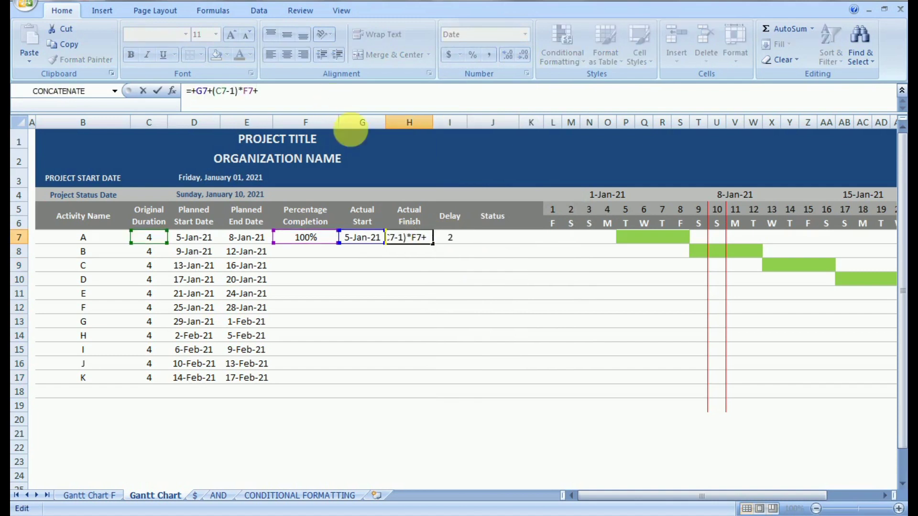
type("+")
left_click(450, 239)
key("Return")
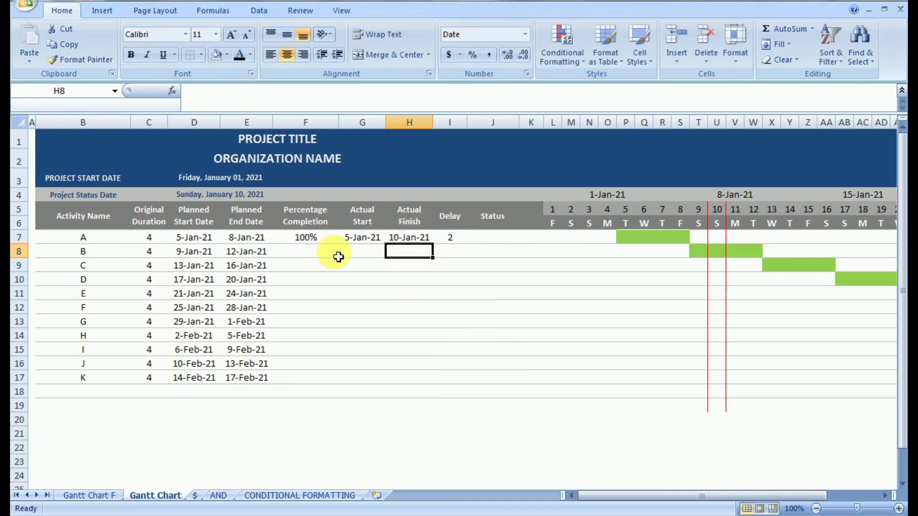
- Link activity B's actual start in G8 to its planned start date with the formula +D8
left_click(366, 239)
left_click(367, 253)
type("=")
key("Left")
key("Left")
key("Left")
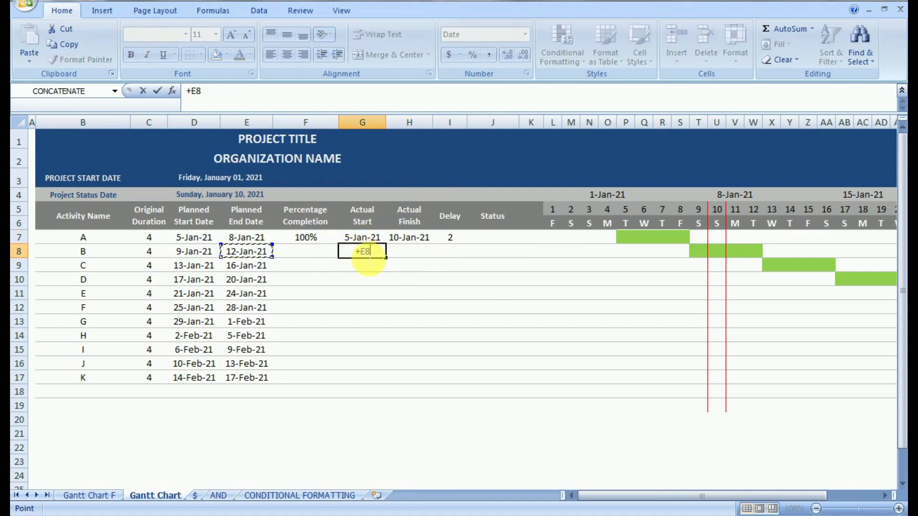
key("Return")
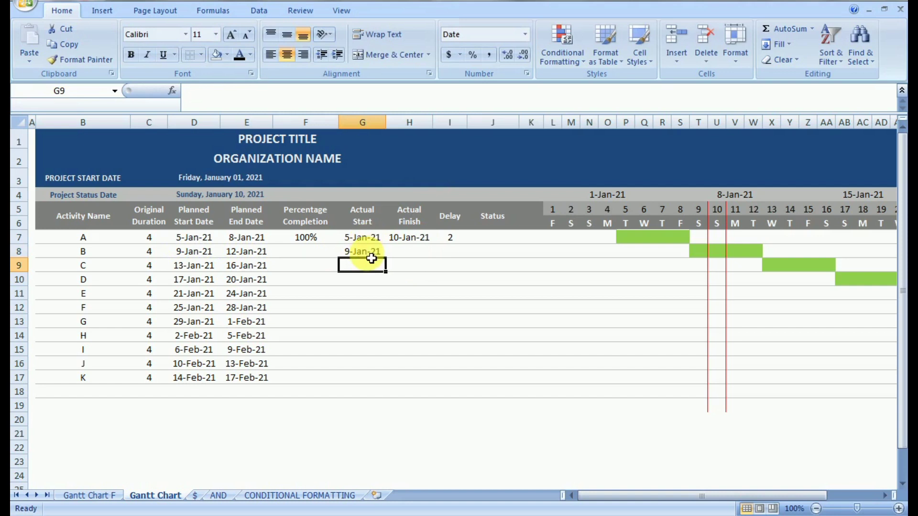
- Enter 100% as activity B's percentage completion in F8
left_click(321, 254)
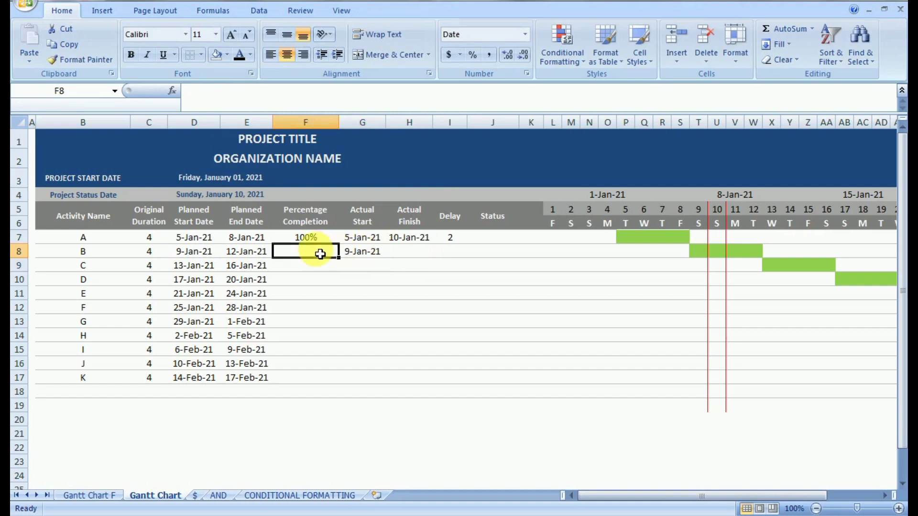
type("1")
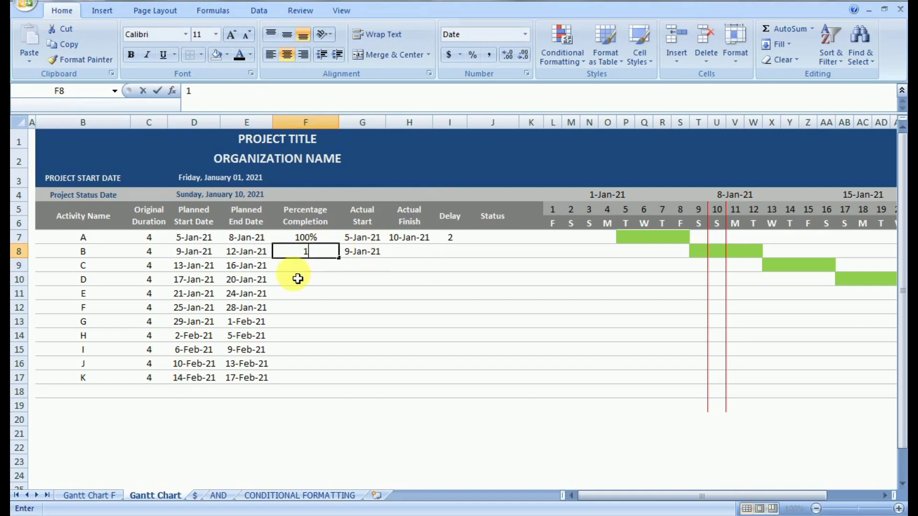
type("00%")
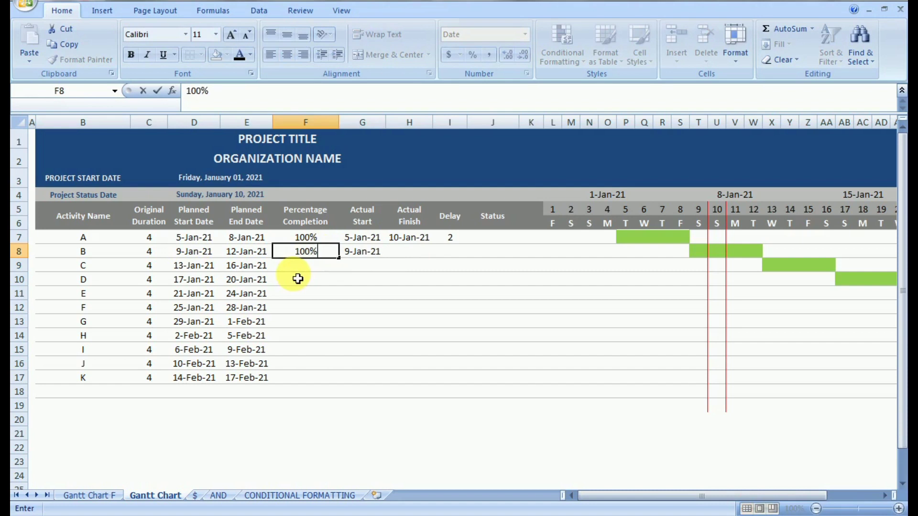
key("Return")
- Format F8:F17 as percentages and copy the no-decimal formatting of F7 onto the range
left_click_drag(307, 250, 310, 379)
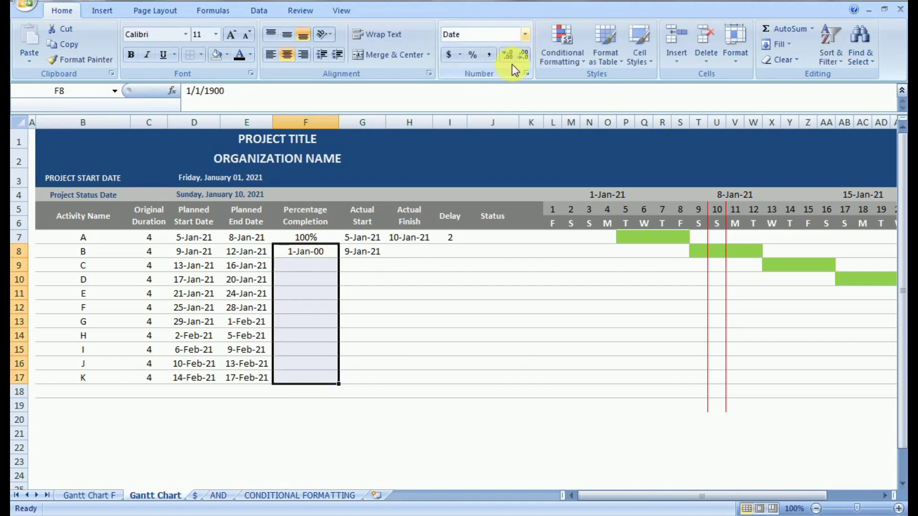
left_click(525, 34)
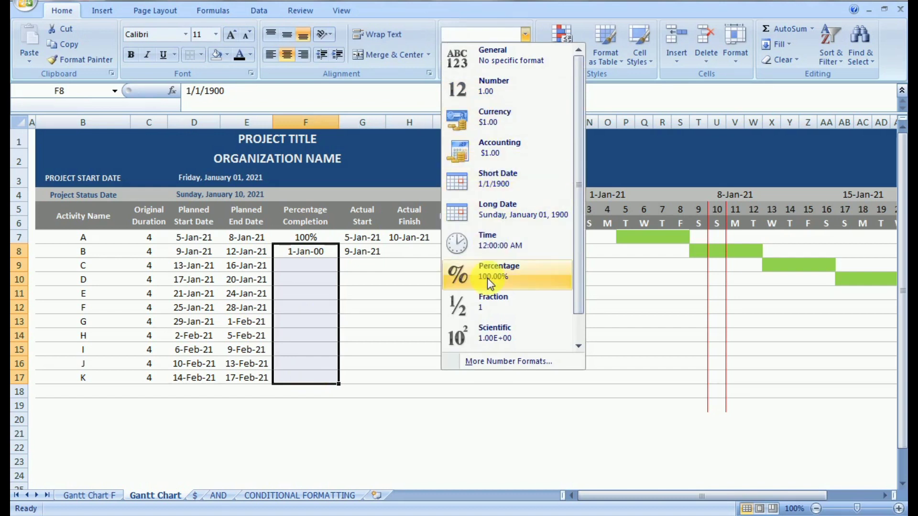
left_click(499, 271)
left_click(318, 238)
left_click(80, 59)
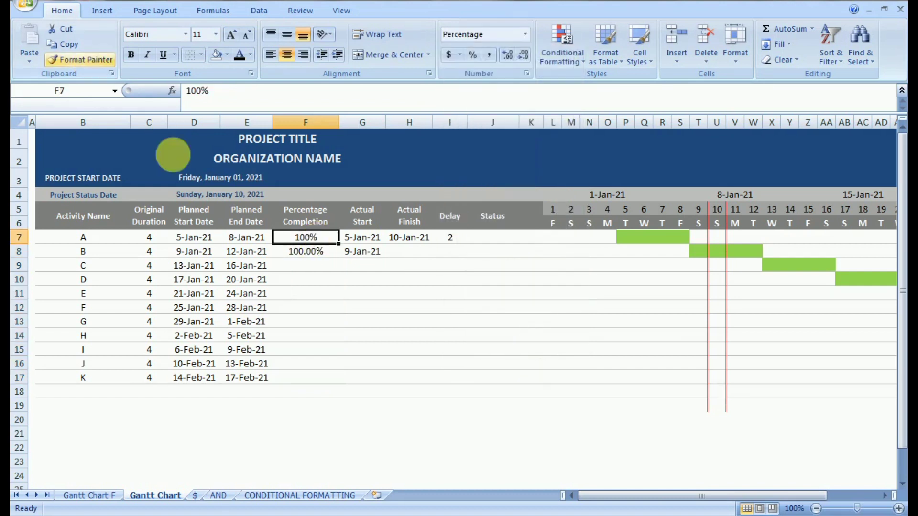
left_click_drag(308, 251, 307, 375)
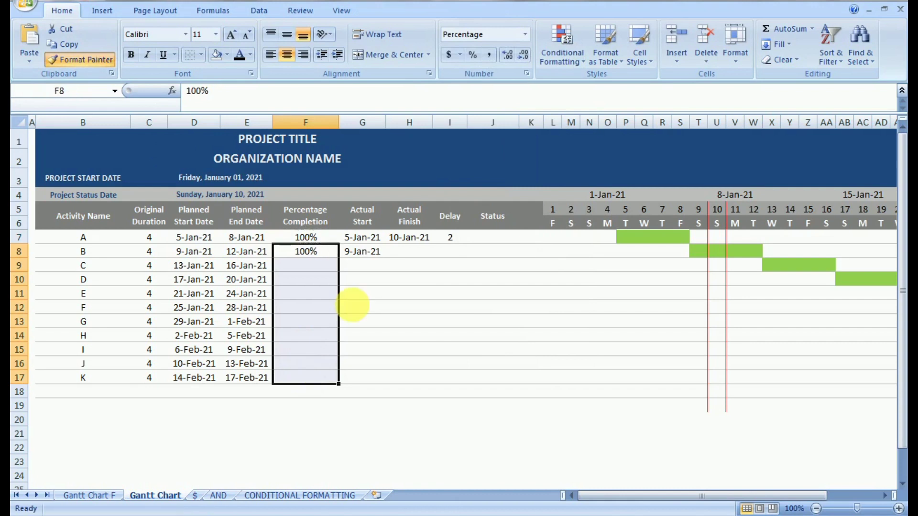
left_click(362, 293)
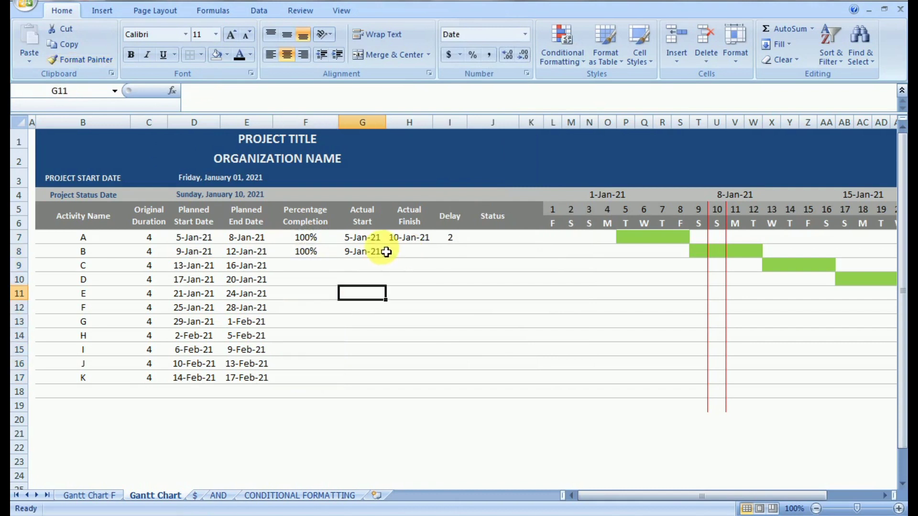
- Fill the actual finish formula from H7 down to activity B's cell H8
left_click(422, 244)
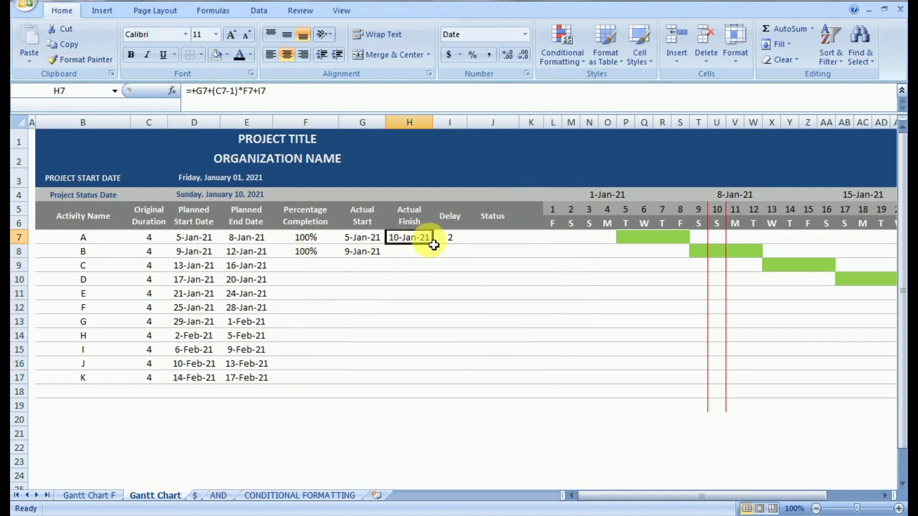
left_click_drag(437, 249, 433, 253)
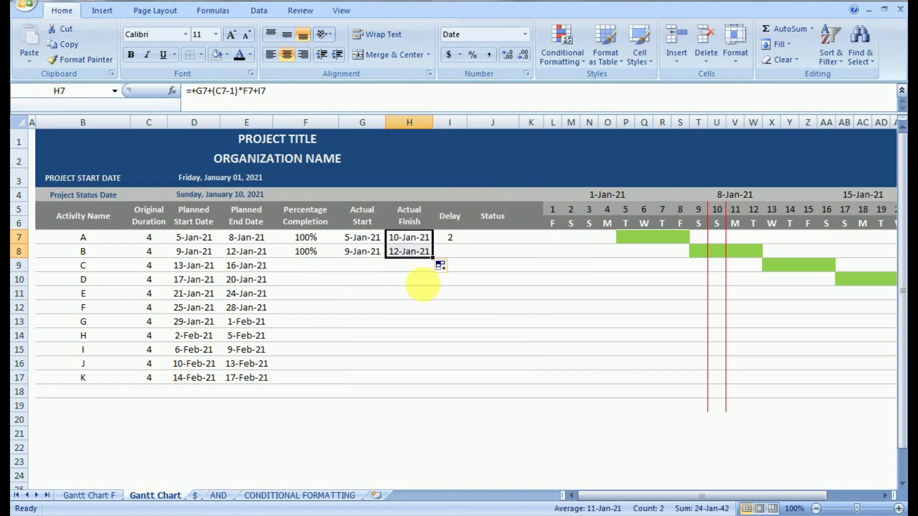
left_click(420, 279)
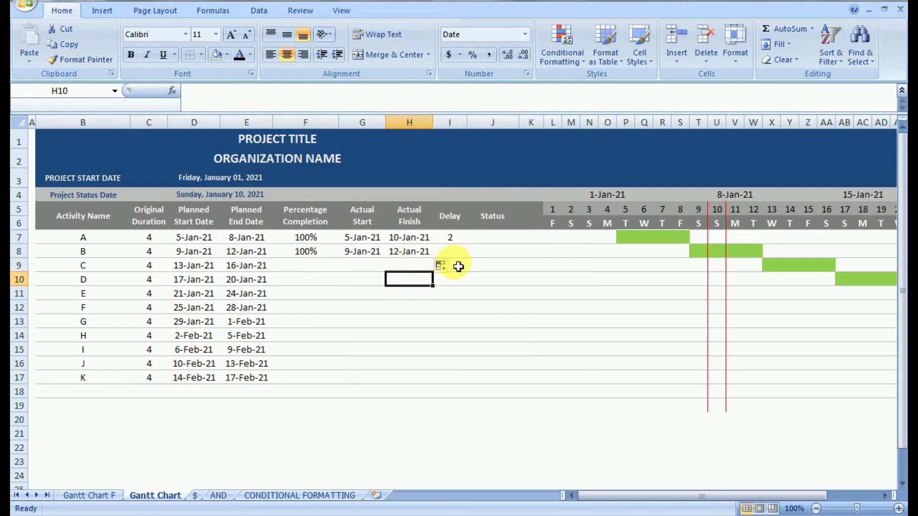
- Try a delay of 1 for activity B in I8 and replace it with 0
left_click(448, 252)
type("1")
left_click(446, 296)
left_click(448, 253)
type("0")
left_click(446, 293)
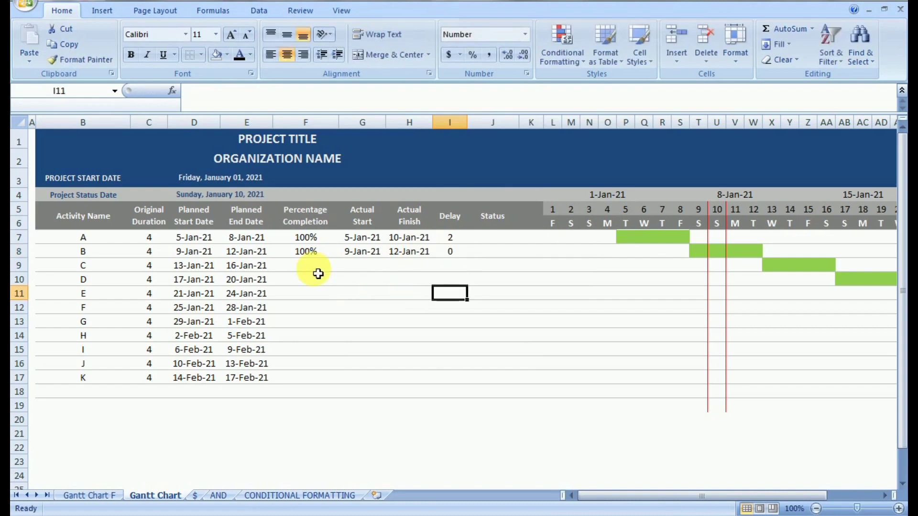
- Fill the actual start formula from G8 down to G9 and enter 25% as activity C's completion in F9
left_click(317, 270)
left_click(366, 252)
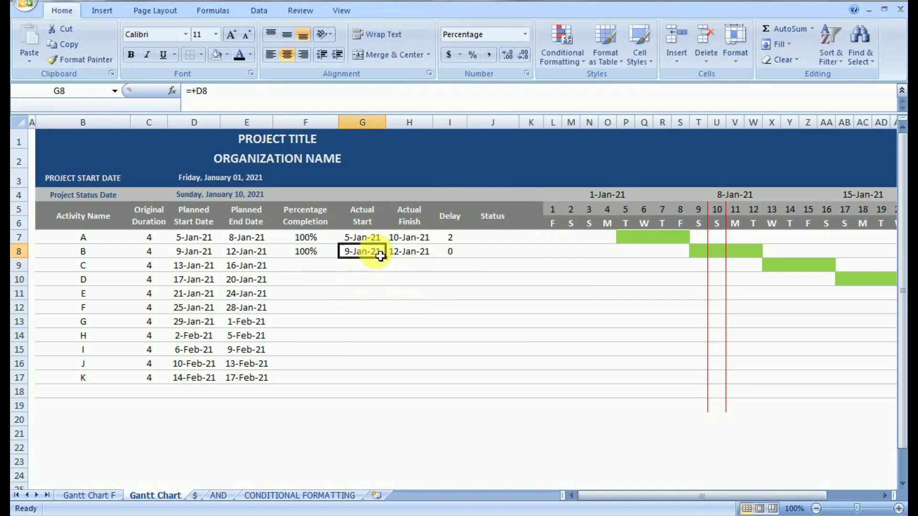
left_click_drag(391, 264, 390, 271)
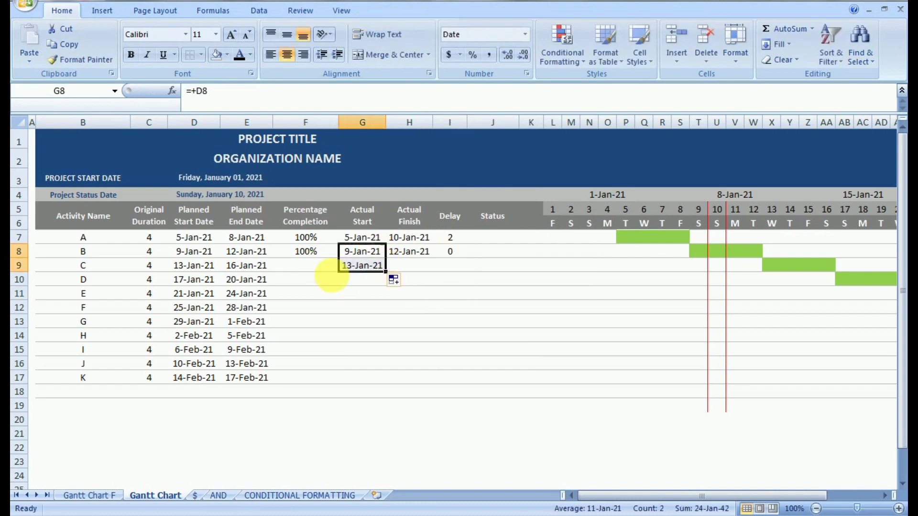
left_click(312, 272)
type("25")
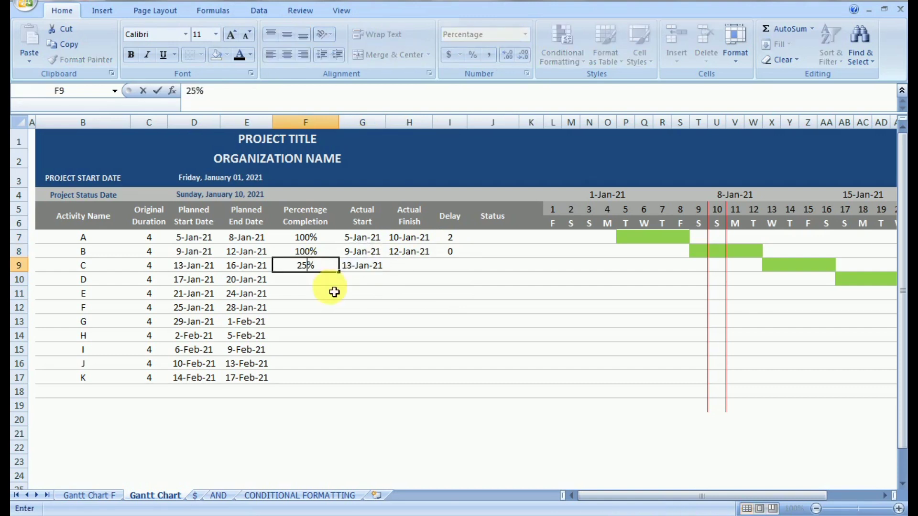
left_click(330, 292)
- Fill the actual finish formula from H8 down to activity C's cell H9
left_click(430, 257)
left_click_drag(438, 264, 421, 272)
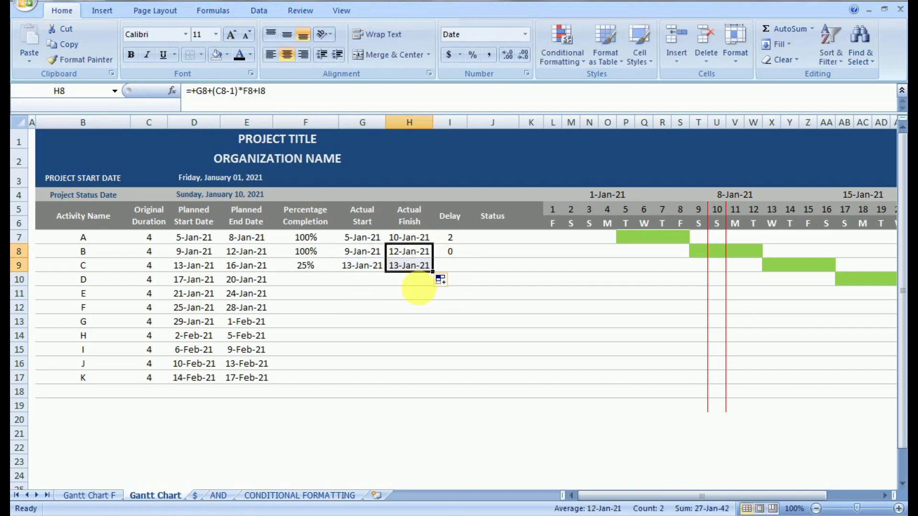
left_click(416, 292)
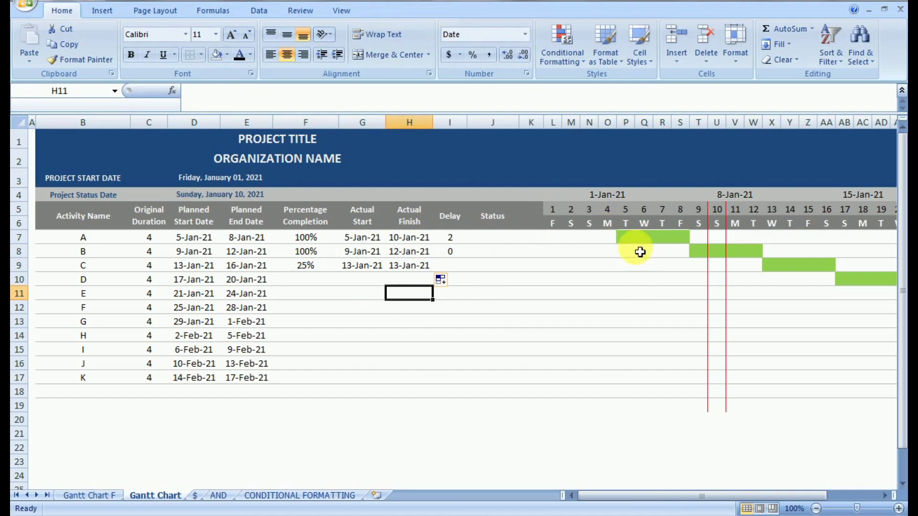
- Set the project status date in D4 to 1/15/2021
left_click(231, 200)
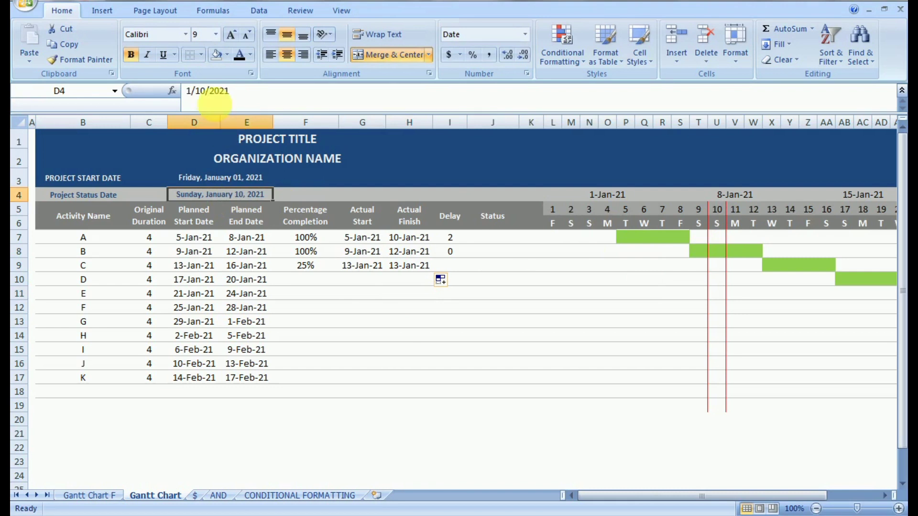
left_click(207, 91)
key("BackSpace")
type("5")
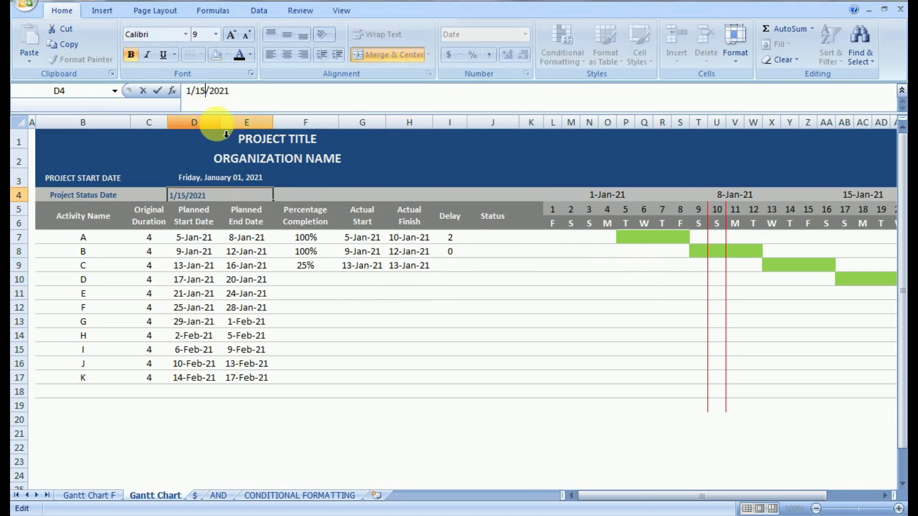
key("Return")
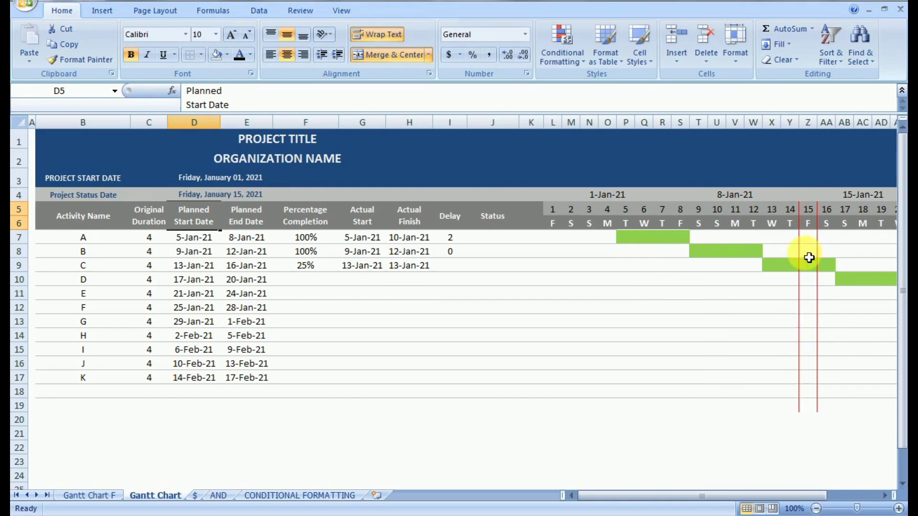
- Edit the worksheet's status-date formatting rule =L$5=$D$4 to remove its left red border, and apply the change
left_click(579, 62)
left_click(604, 265)
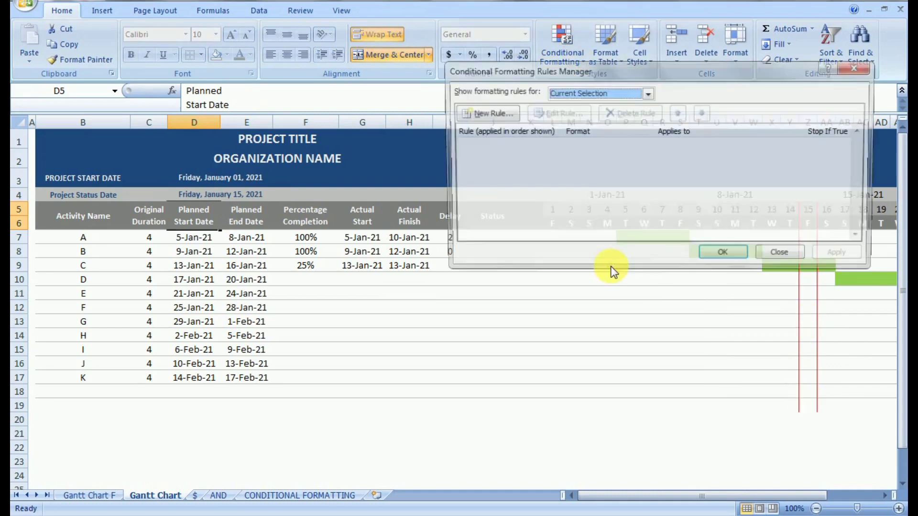
left_click(568, 96)
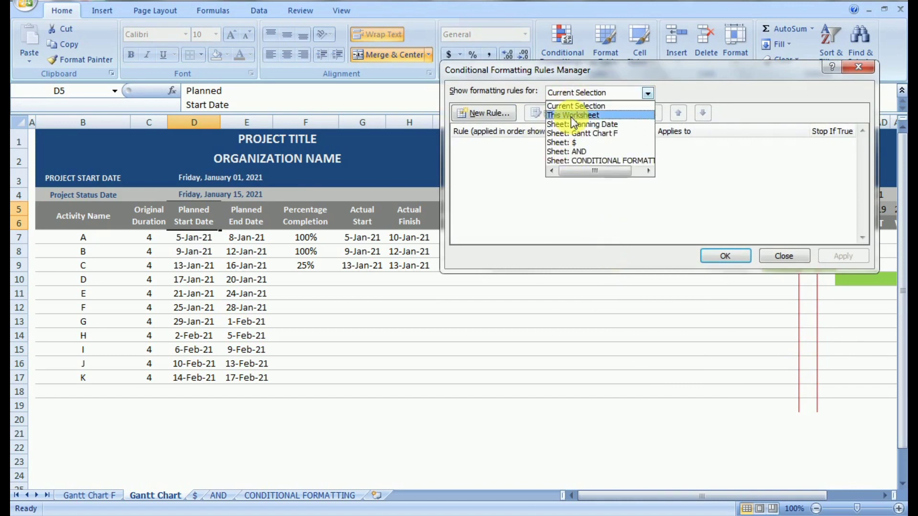
left_click(571, 116)
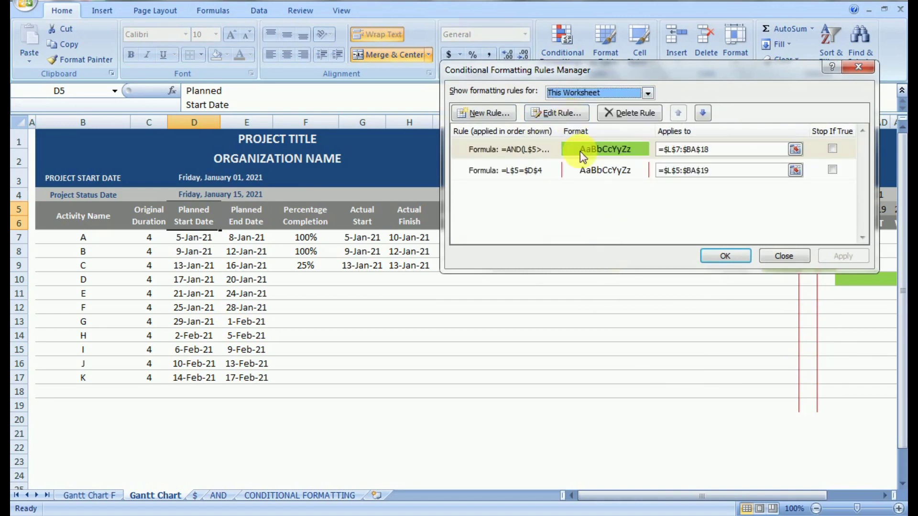
double_click(593, 175)
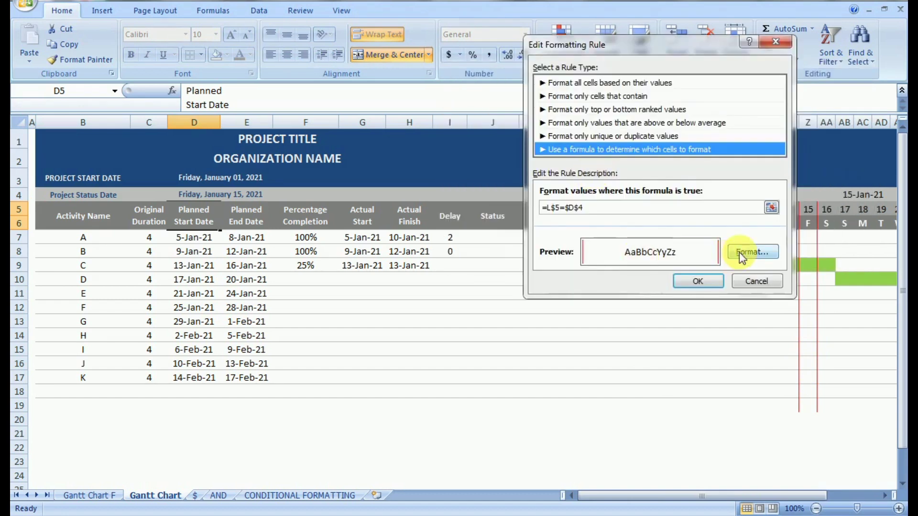
left_click(739, 252)
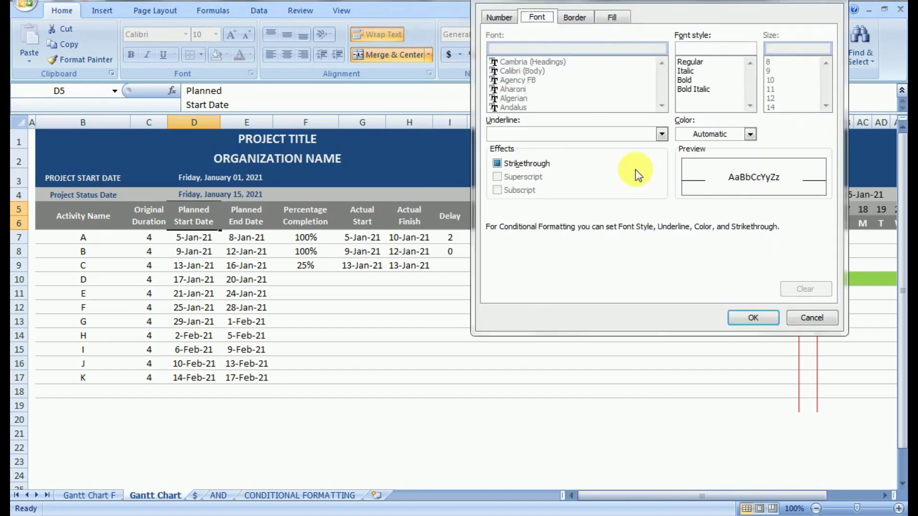
left_click(576, 18)
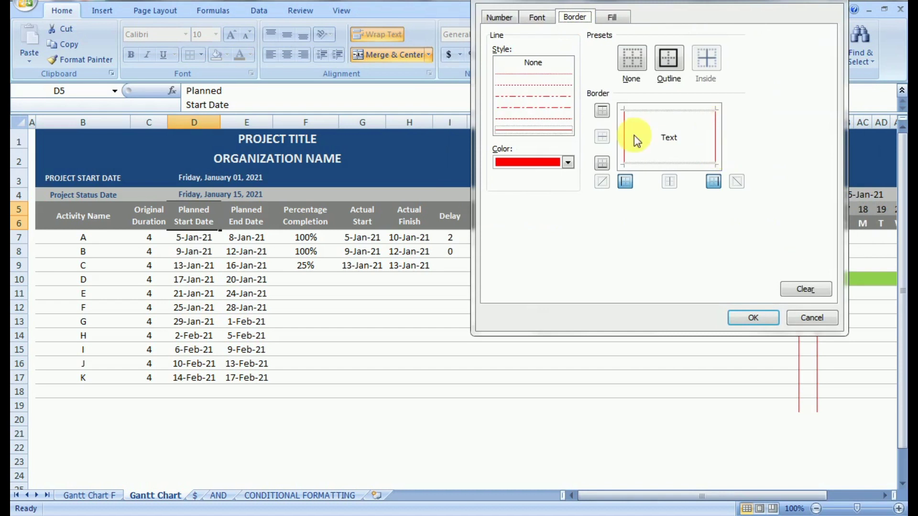
left_click(621, 124)
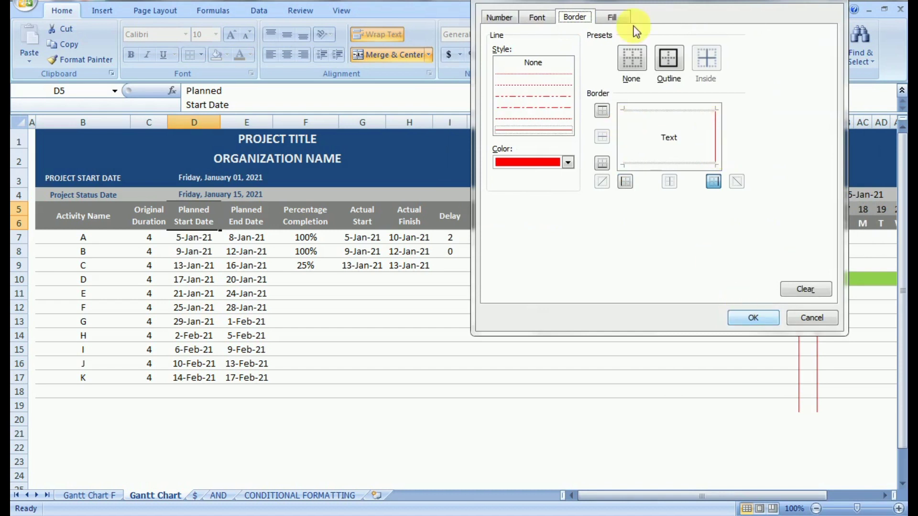
left_click_drag(636, 2, 544, 43)
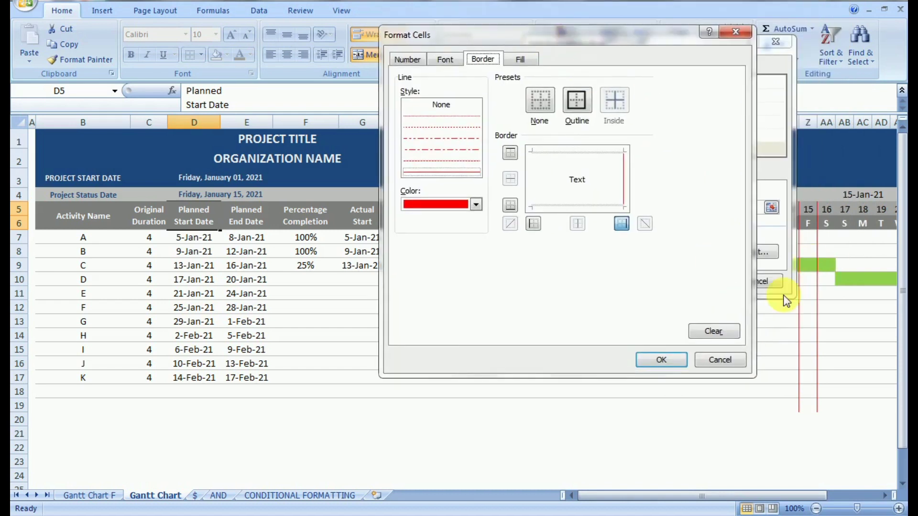
left_click(672, 367)
left_click(696, 279)
left_click(843, 256)
left_click(739, 256)
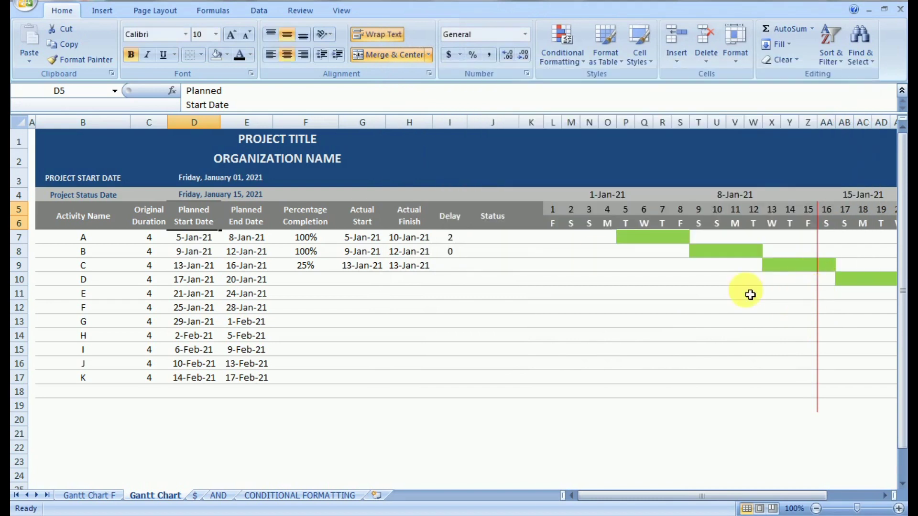
- Create a formula-based conditional formatting rule for chart range L7:BA18 with the formula =and($L$5>=$G$7,$L$5<=$H$7)
left_click(556, 211)
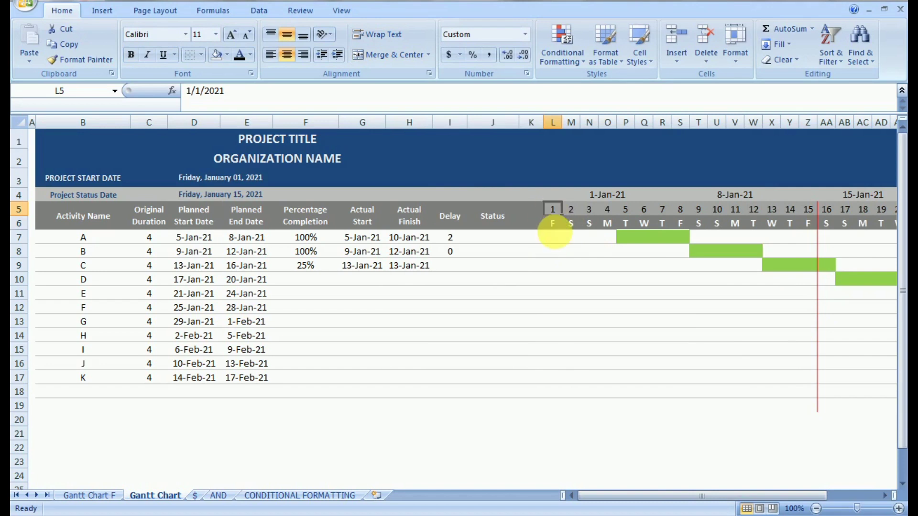
left_click_drag(559, 239, 860, 392)
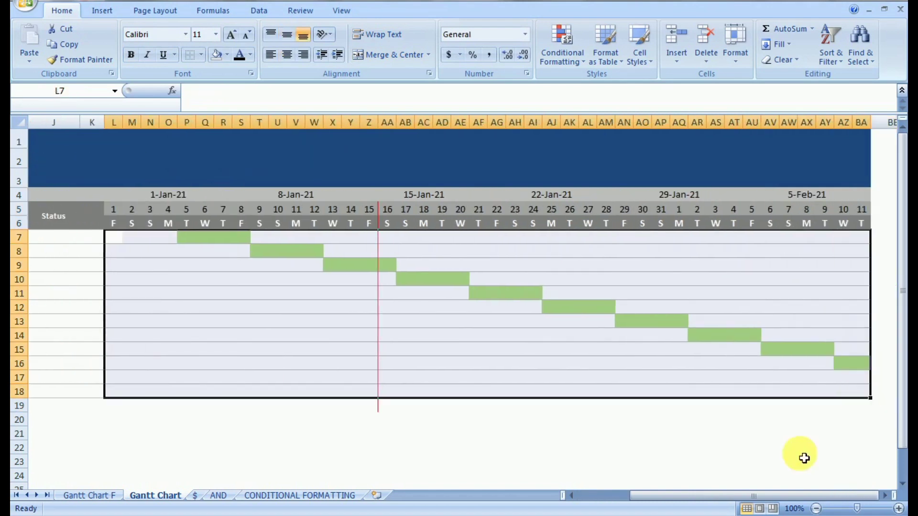
left_click_drag(739, 502, 608, 299)
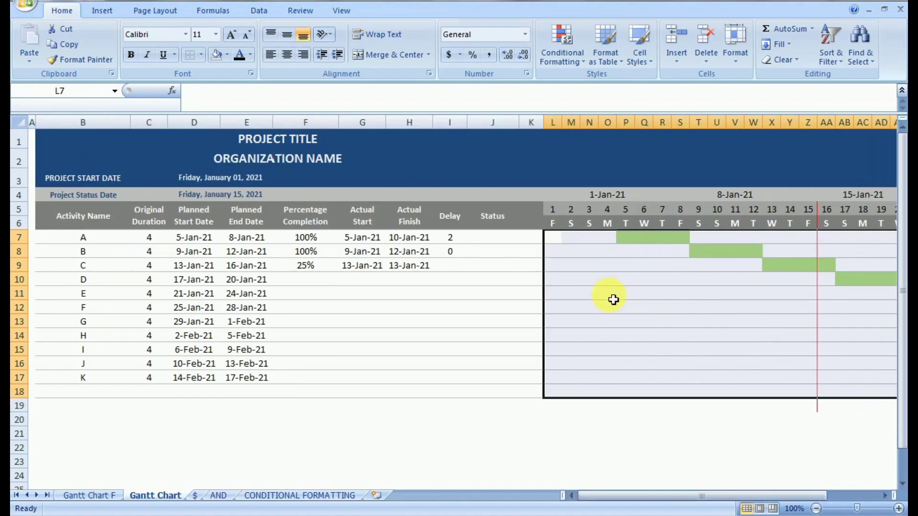
left_click(562, 57)
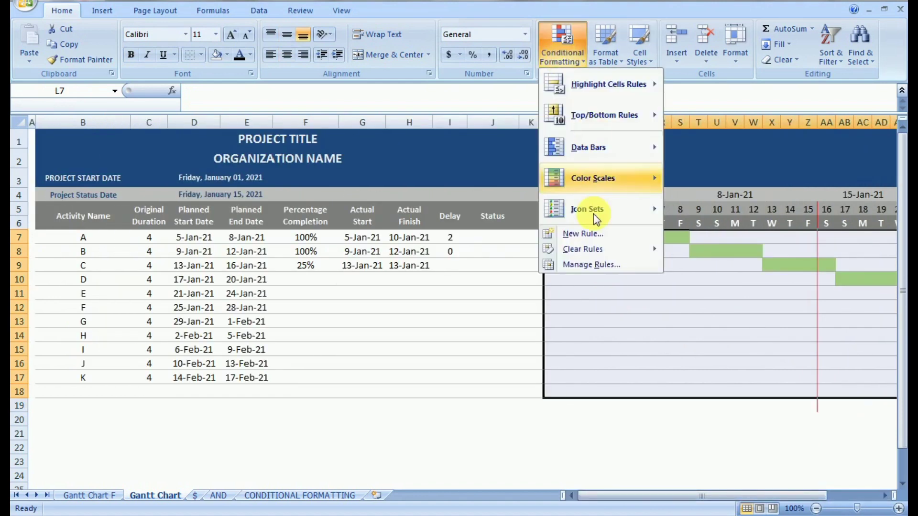
left_click(586, 228)
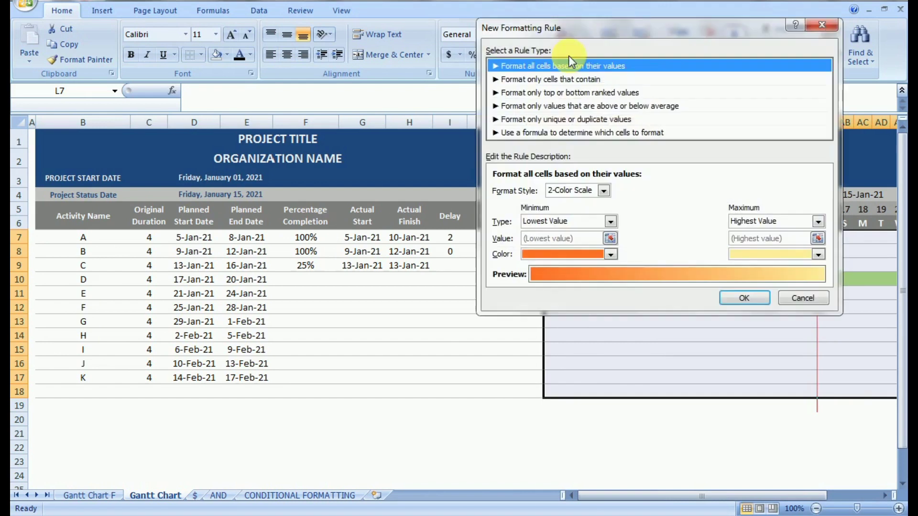
left_click(562, 134)
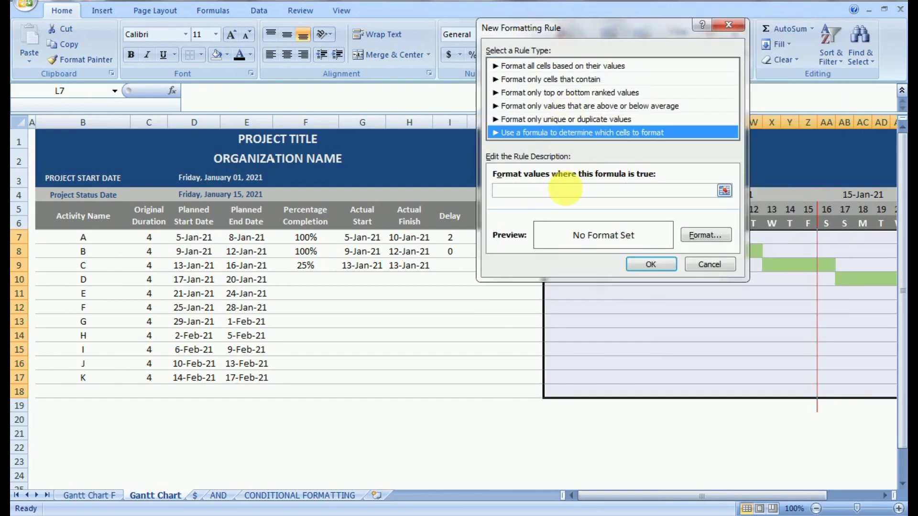
left_click_drag(546, 39, 112, 28)
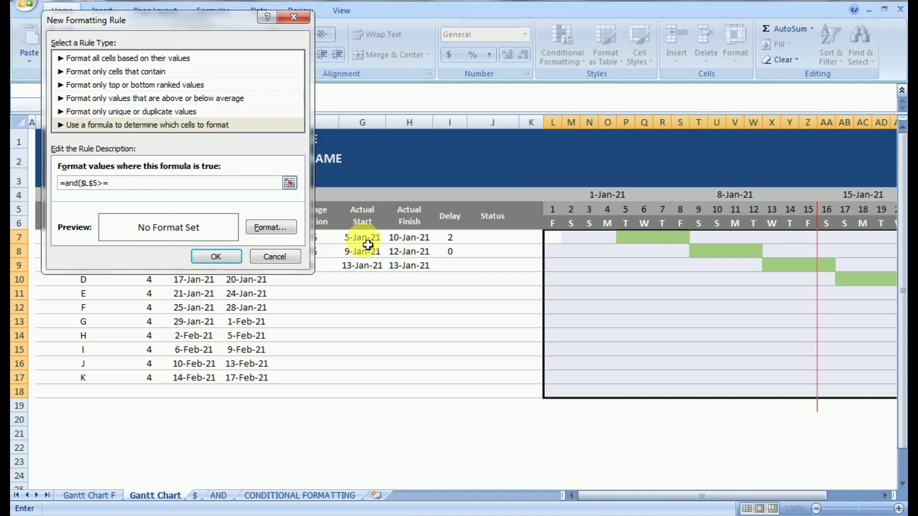
left_click(368, 243)
type(",")
left_click(555, 210)
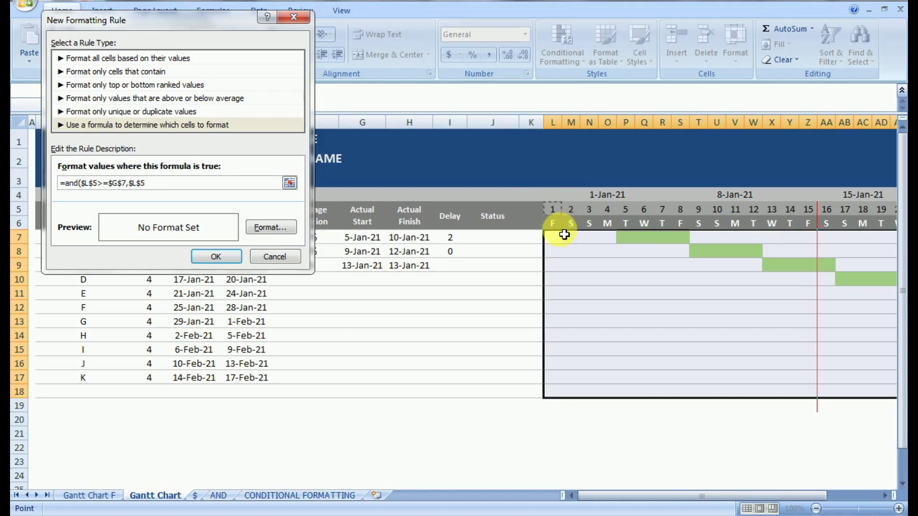
type("<=")
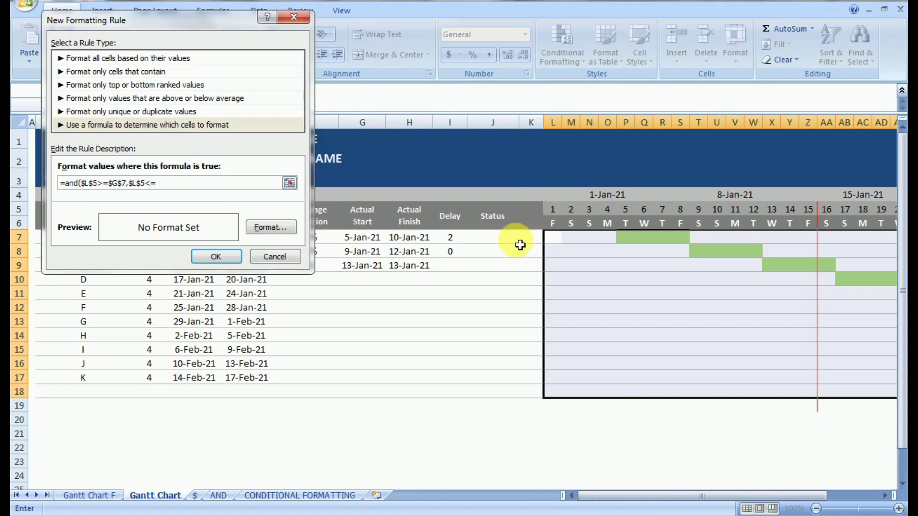
left_click(412, 238)
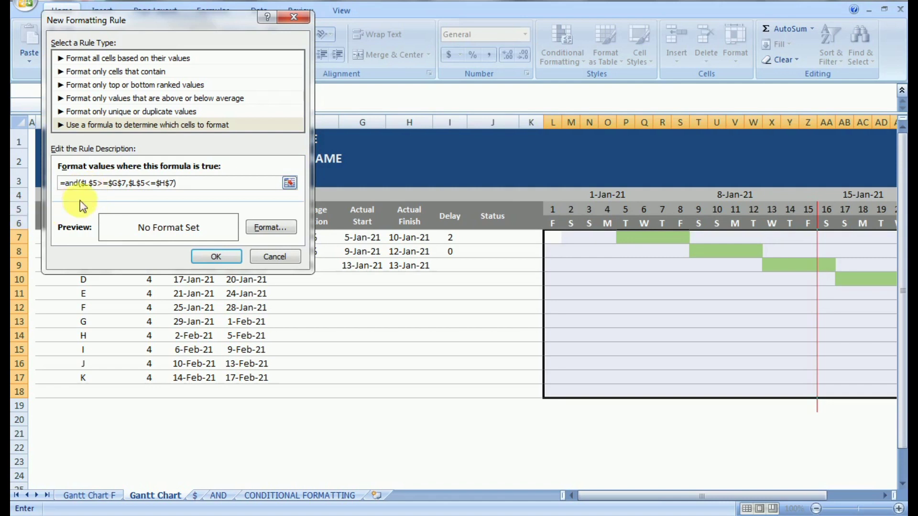
- Change the new rule's references to mixed ones so its formula reads =and(L$5>=$G7,L$5<=$H7)
left_click(83, 184)
key("BackSpace")
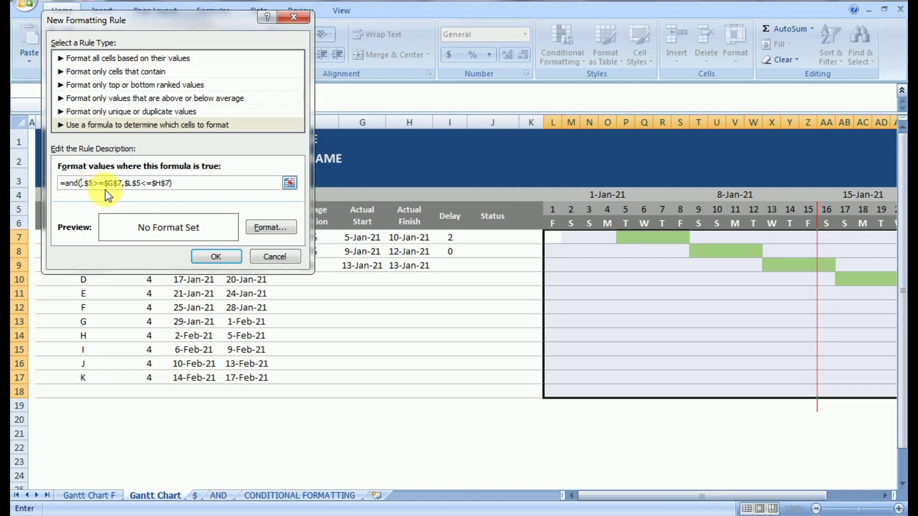
left_click(118, 186)
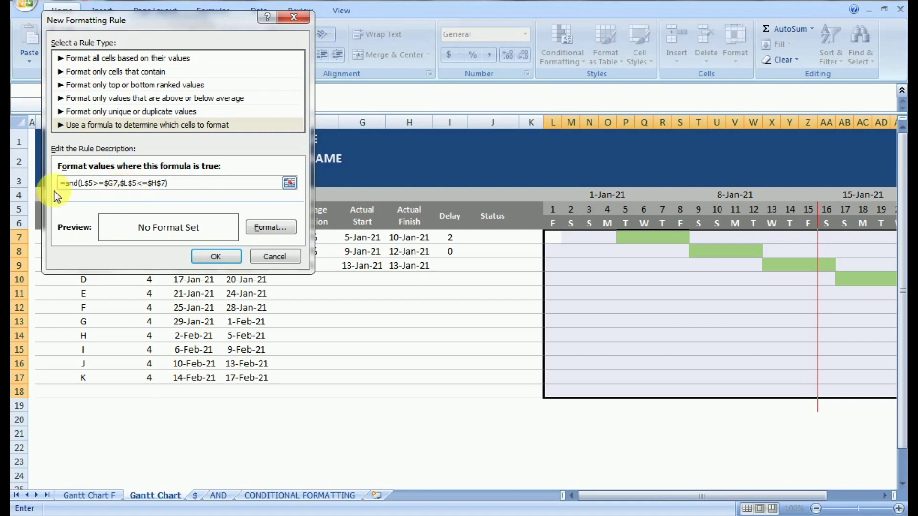
left_click(123, 183)
key("BackSpace")
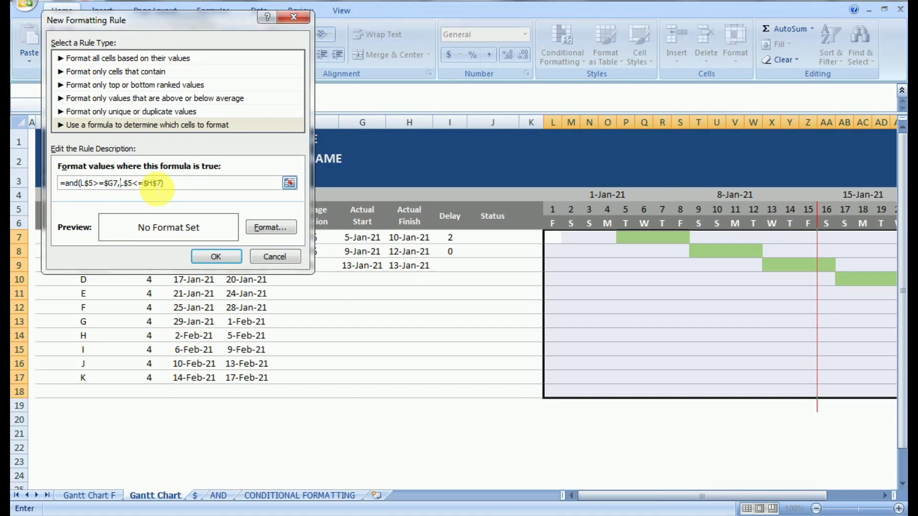
left_click(145, 184)
key("BackSpace")
type("$")
key("Right")
key("Delete")
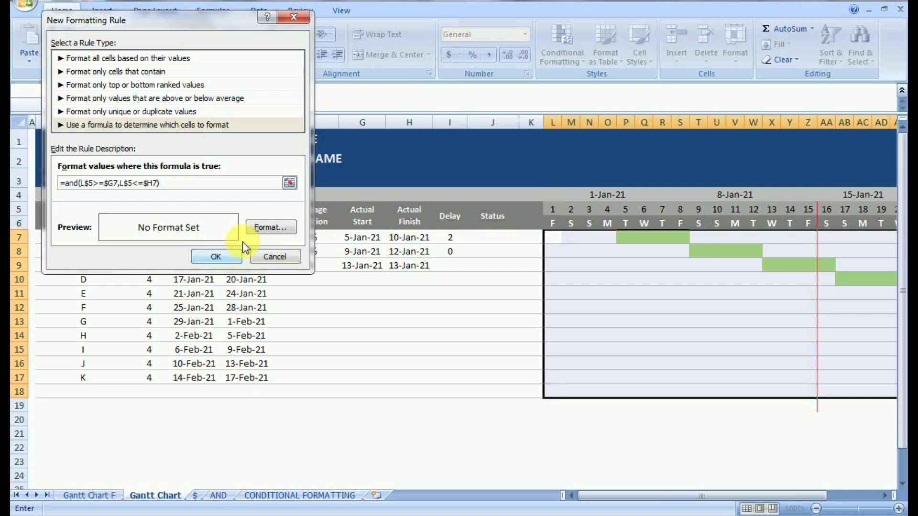
- Give the actual-dates rule a medium blue fill with a fine dotted pattern and apply it to the chart
left_click(255, 231)
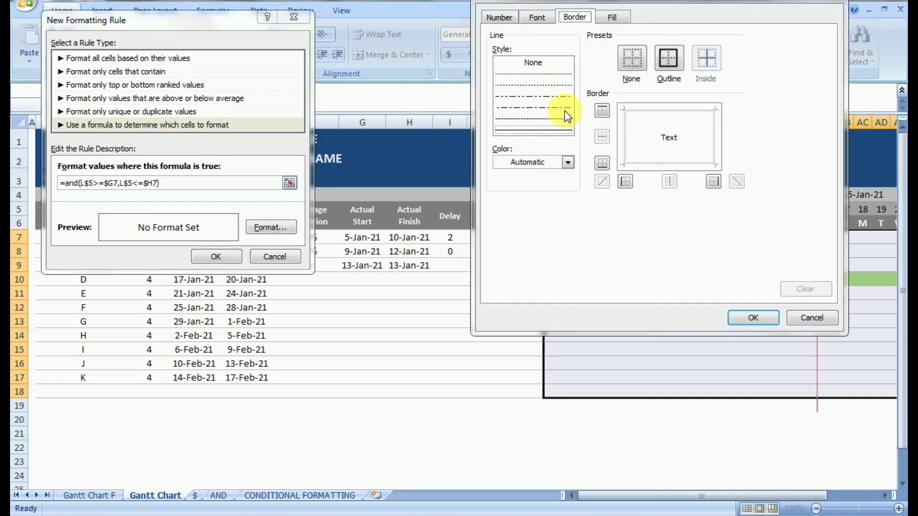
left_click(613, 22)
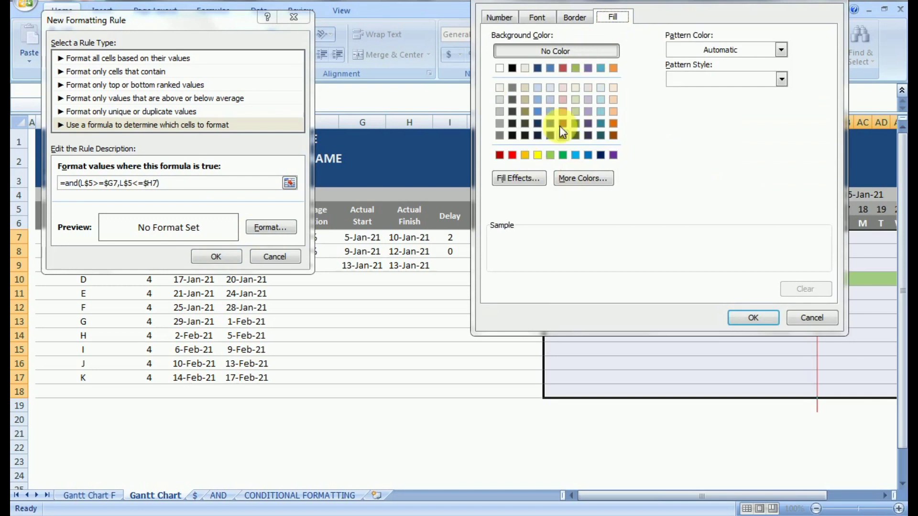
left_click(538, 112)
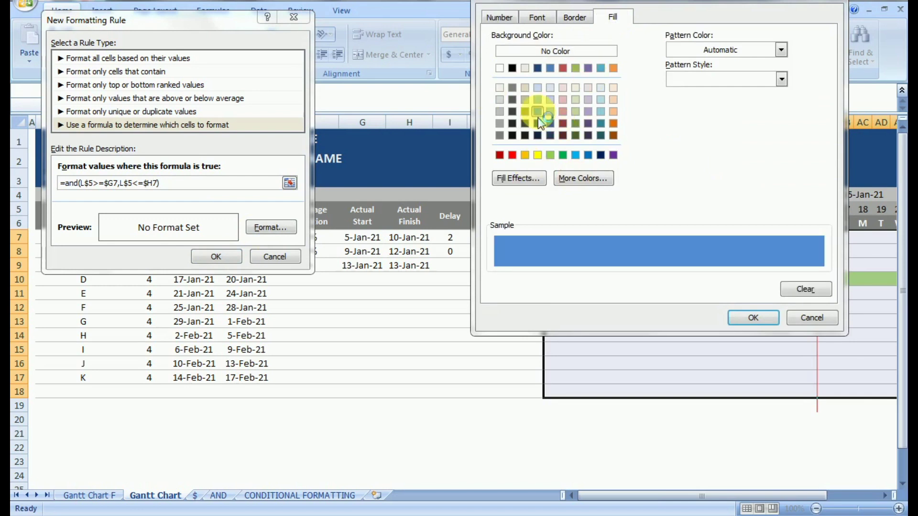
left_click(709, 80)
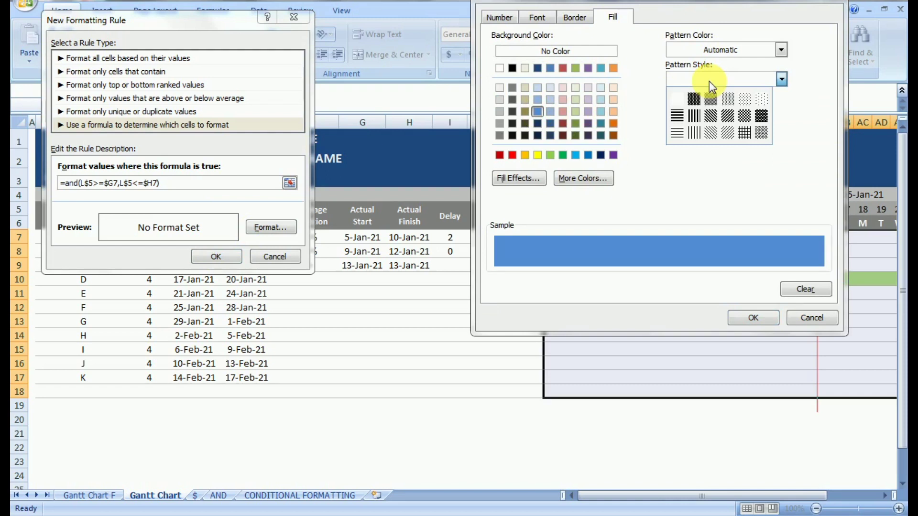
left_click(744, 99)
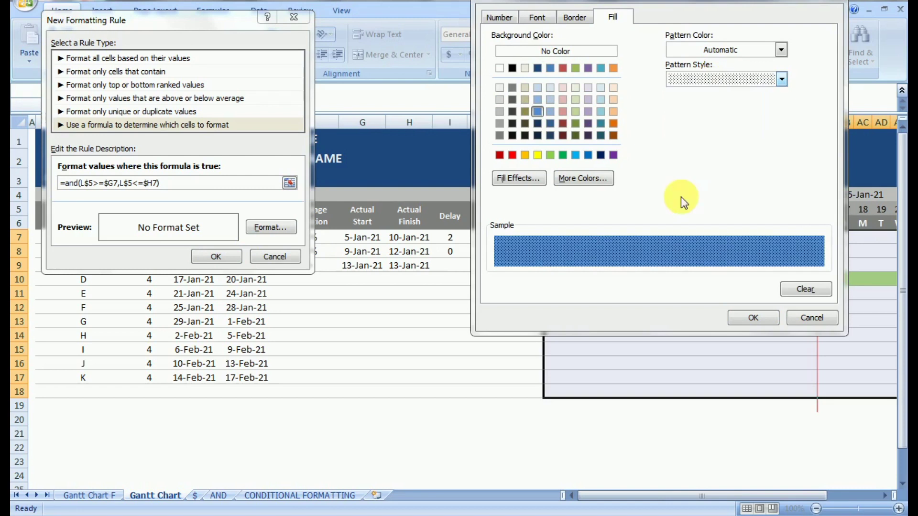
left_click(747, 317)
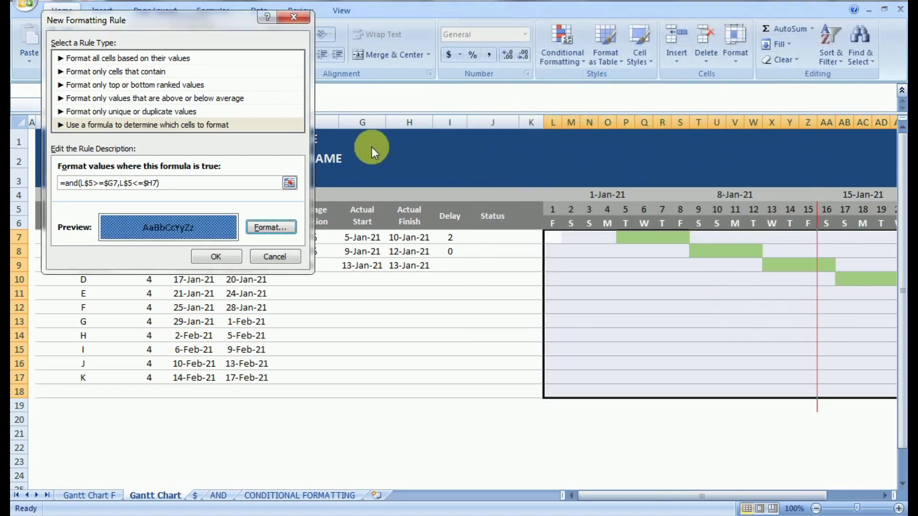
left_click(229, 258)
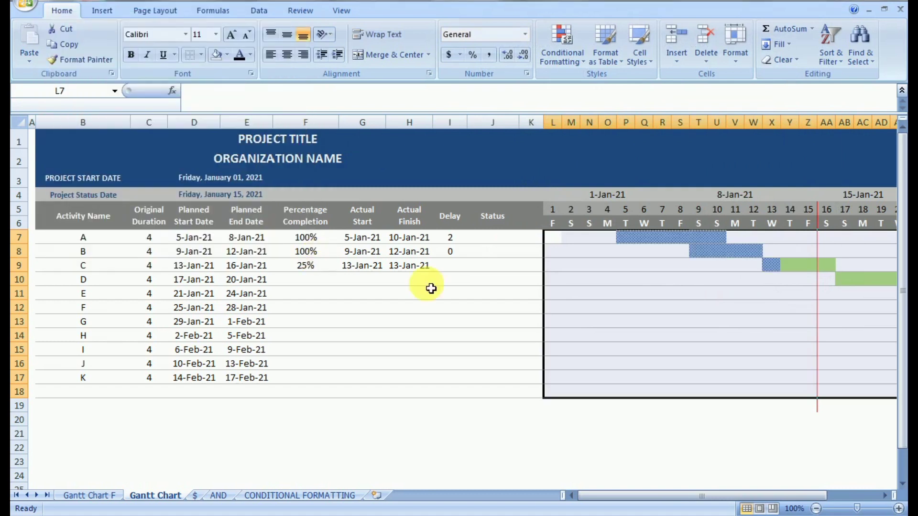
left_click(480, 310)
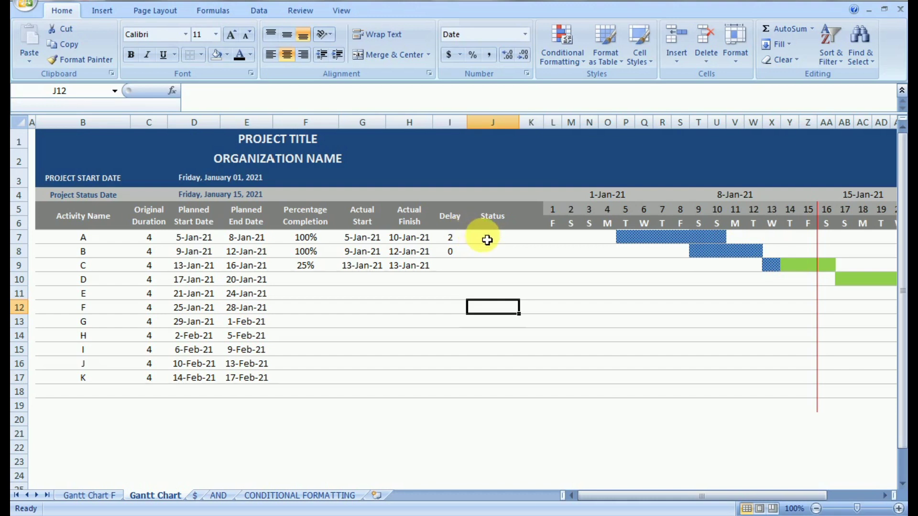
left_click(484, 237)
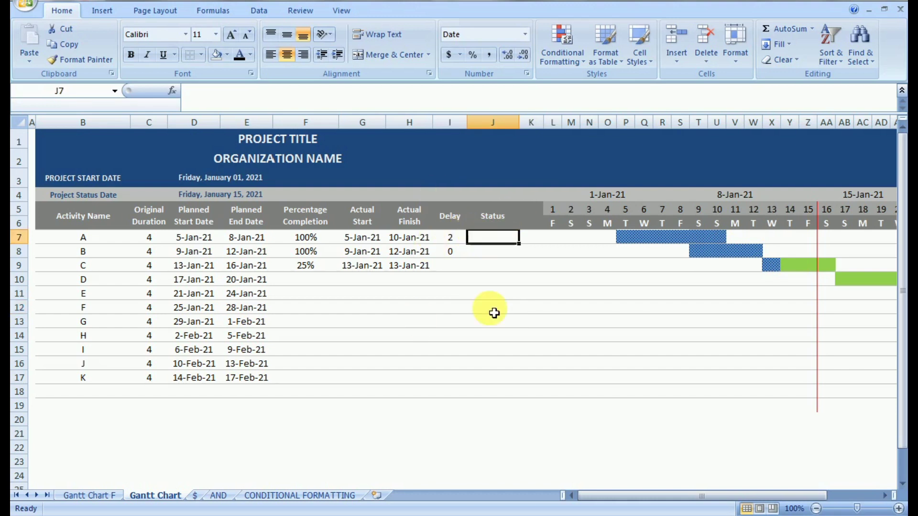
type("=")
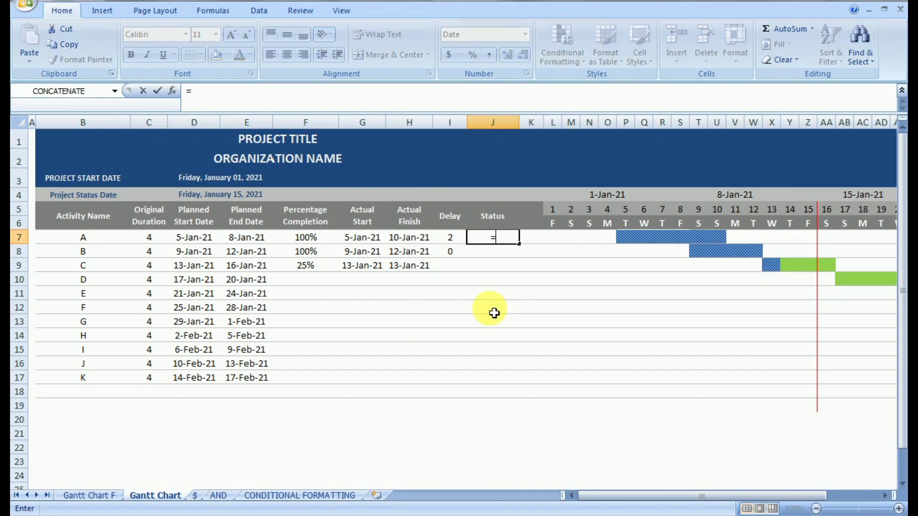
type("if")
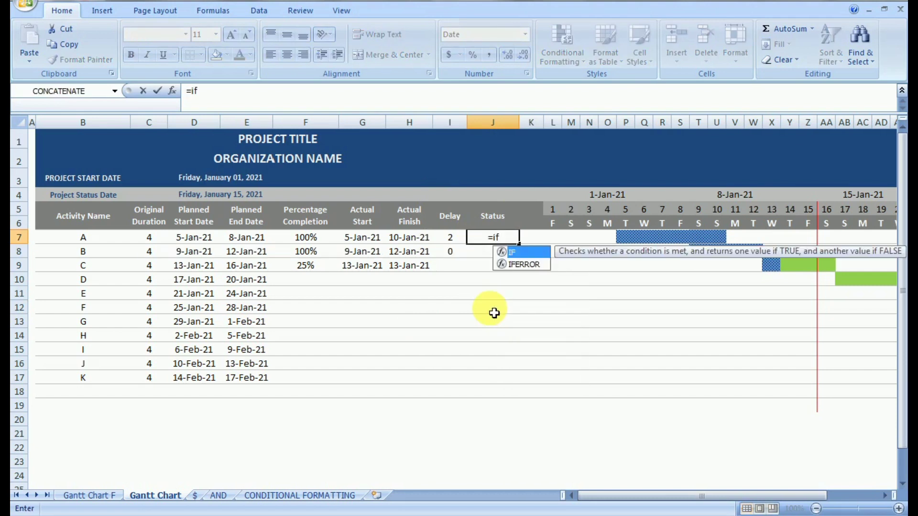
type("(")
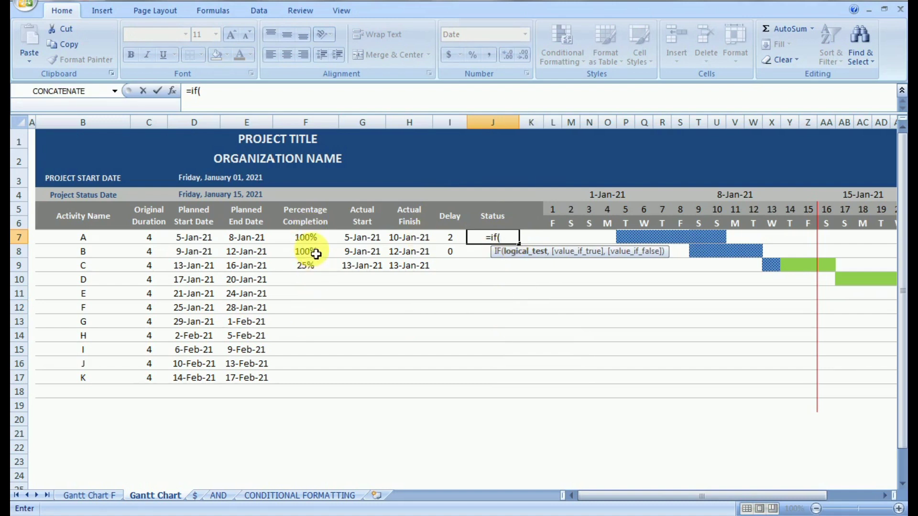
key("Escape")
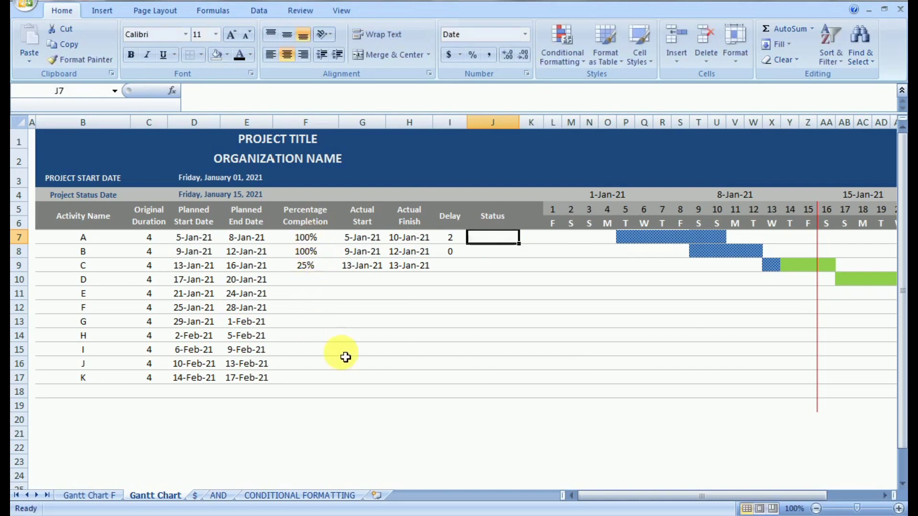
- Start a status key below the activity table by entering 100% in F20 and Completed in G20
left_click(319, 424)
type("100%")
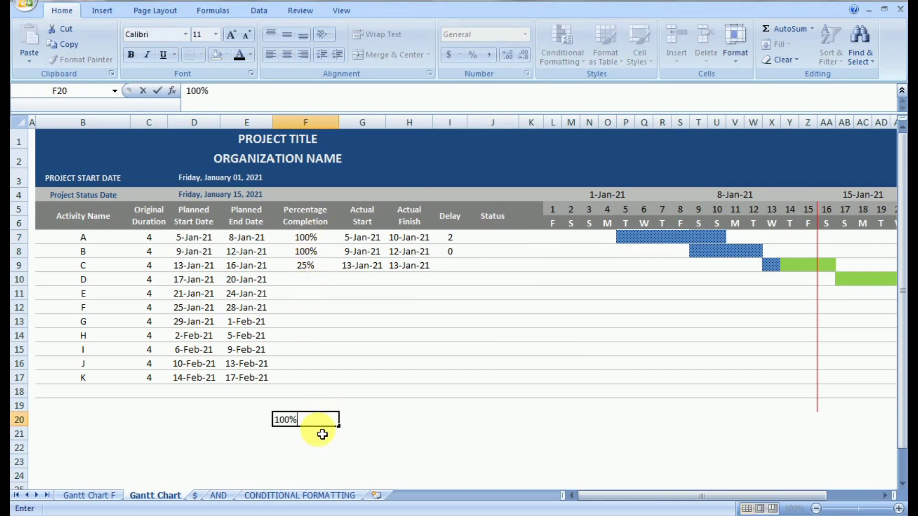
key("Tab")
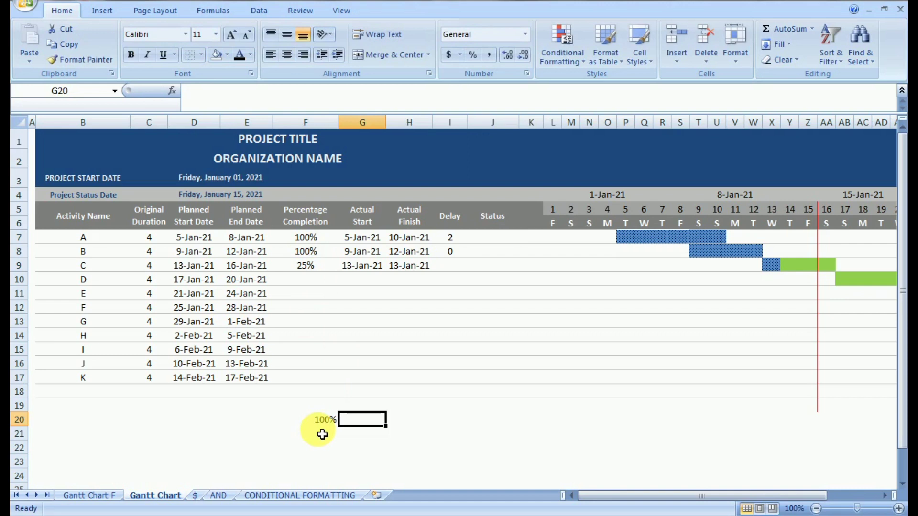
type("Completed")
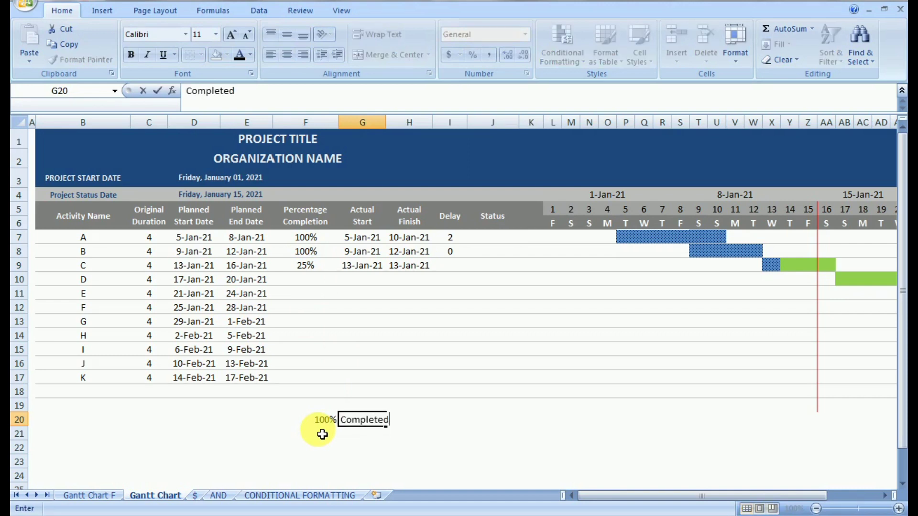
key("Return")
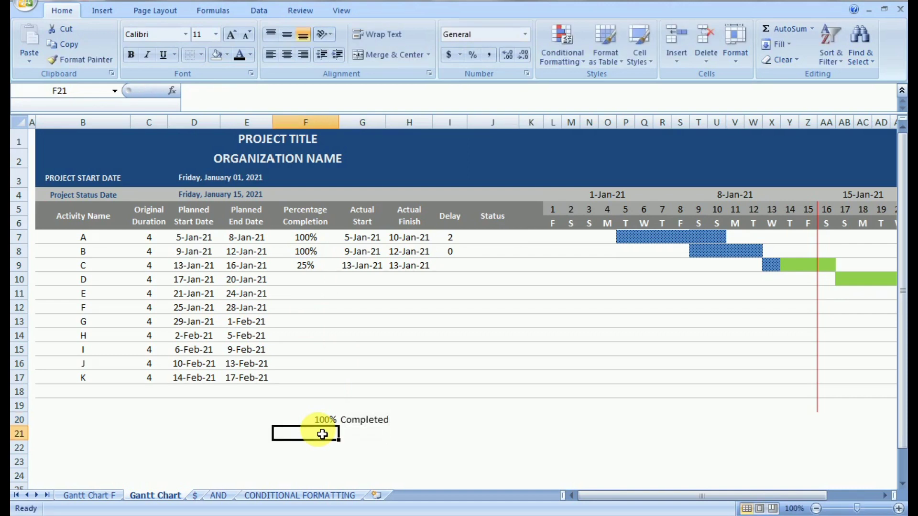
- Add a second status key row with 0% in F21 and Not Started in G21
type("0%")
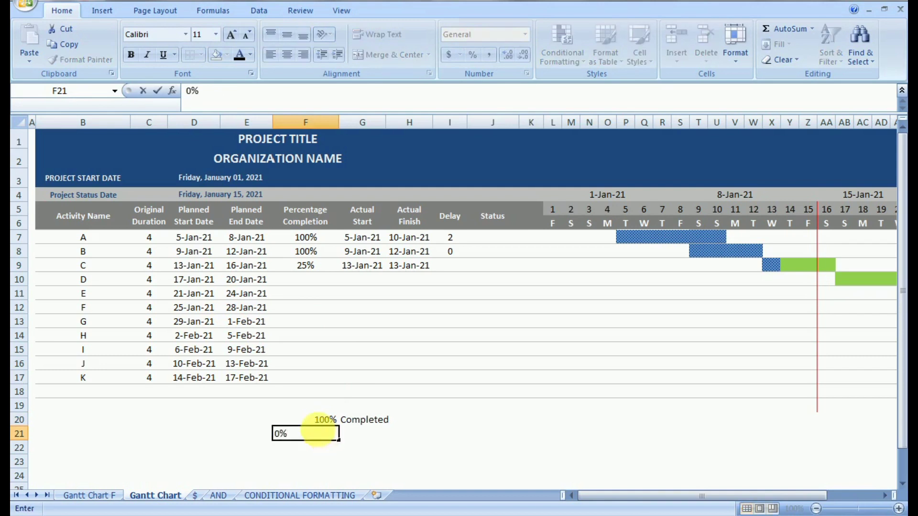
key("Tab")
type("Nott")
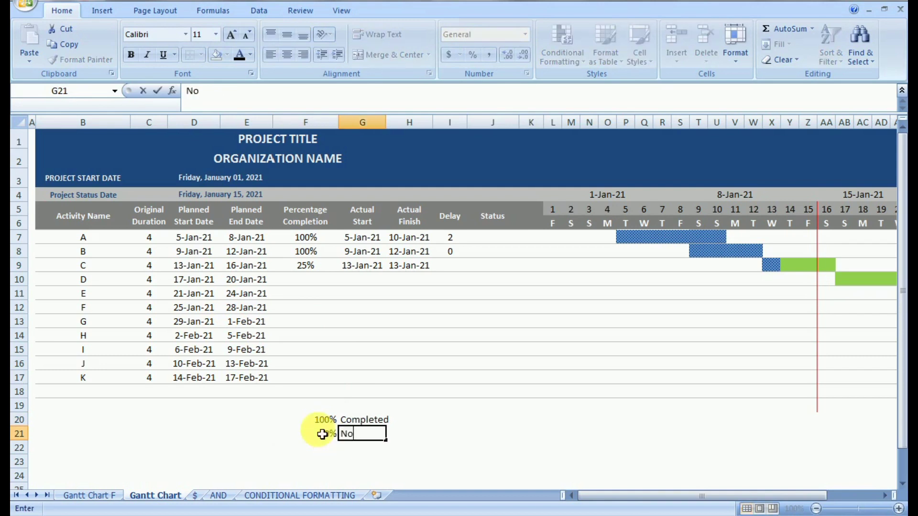
key("BackSpace")
type("Started")
key("Tab")
- Add a third status key row with Other in F22 and WIP in G22, and right-align Other
key("Left")
key("Down")
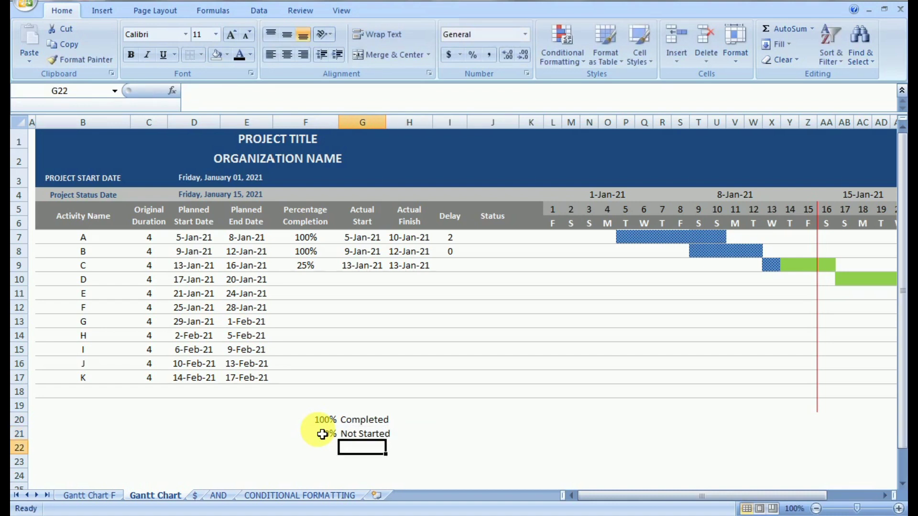
key("Left")
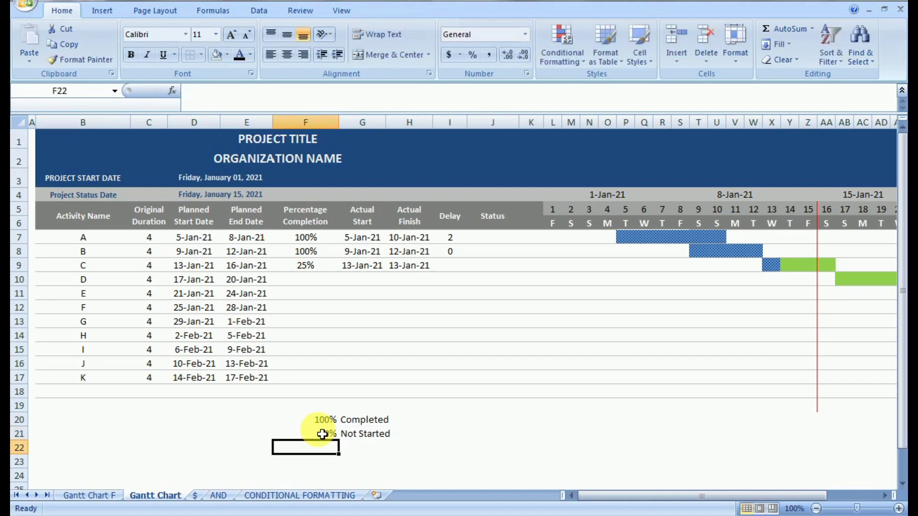
type("Other")
key("Tab")
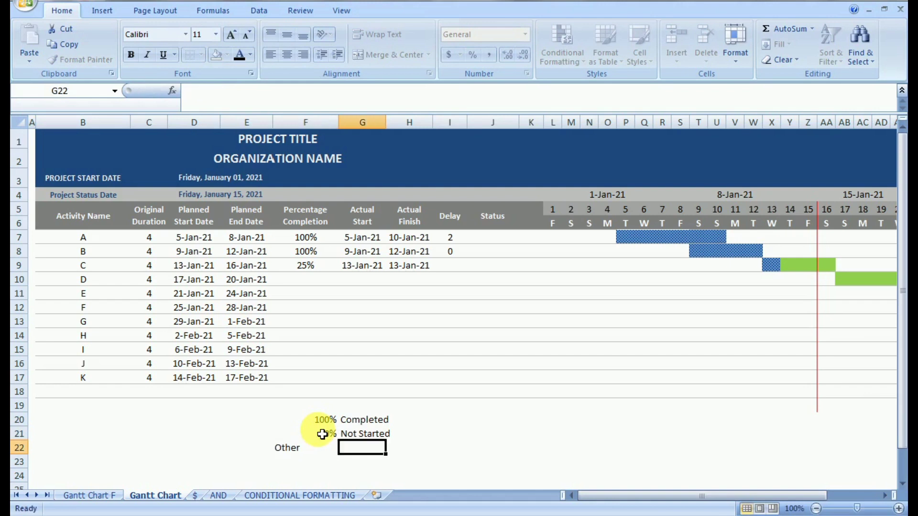
type("WIP")
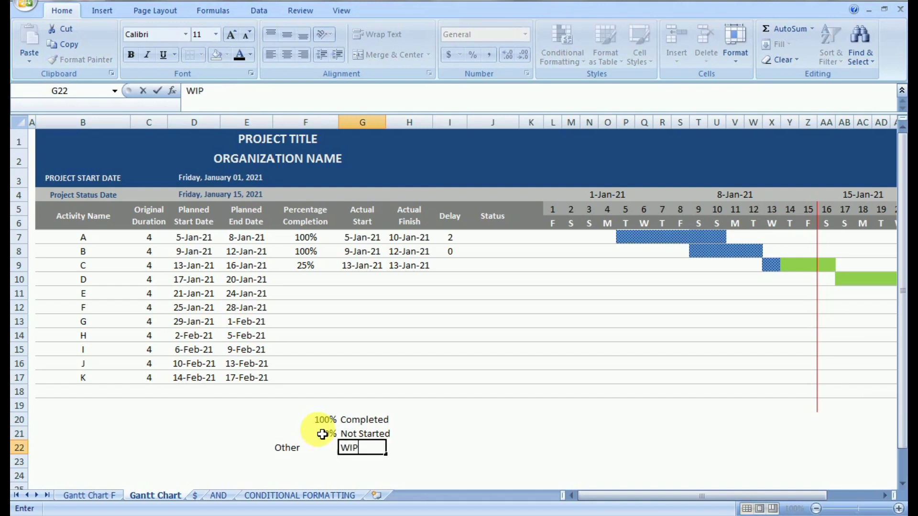
key("Return")
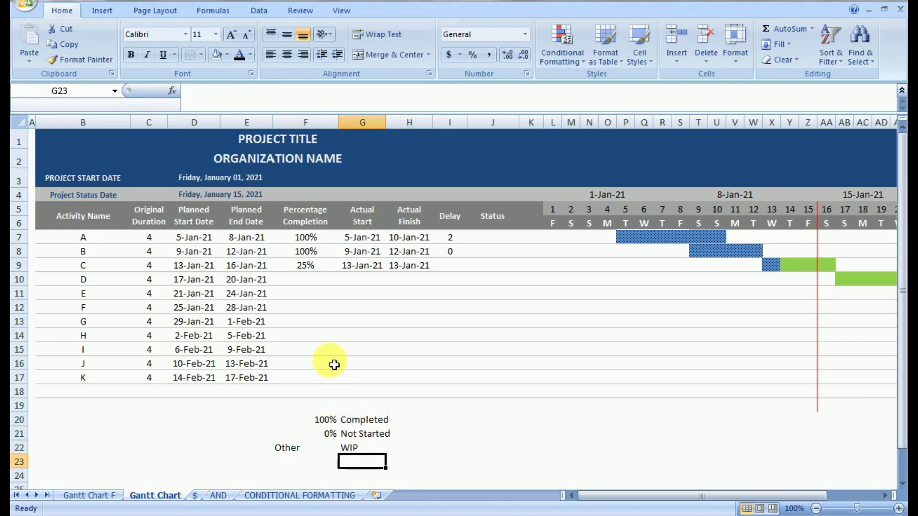
left_click(309, 448)
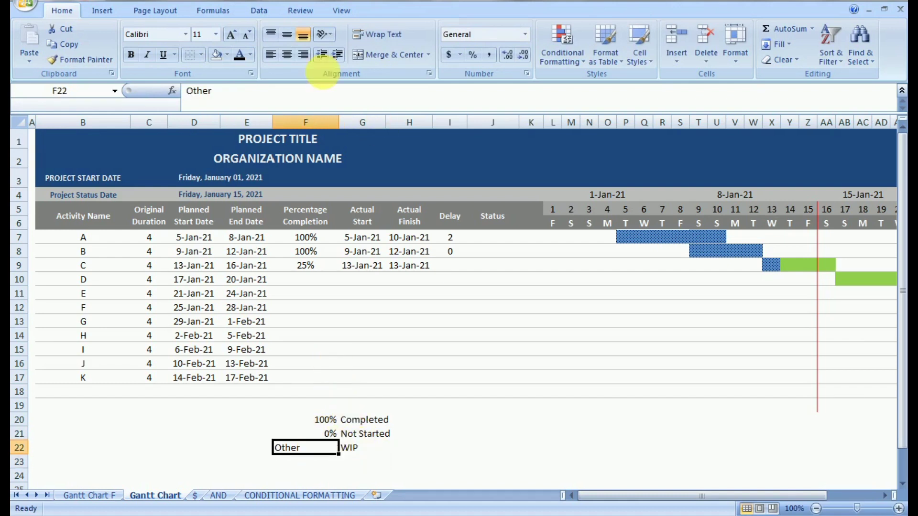
left_click(303, 54)
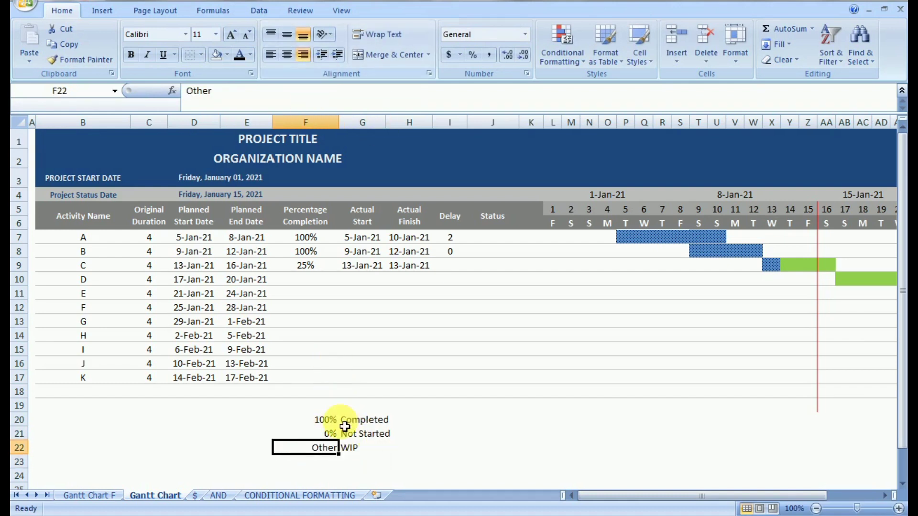
- Enter the formula =if(F7=100%,"Completed","Not Started") in activity A's Status cell J7
left_click(502, 239)
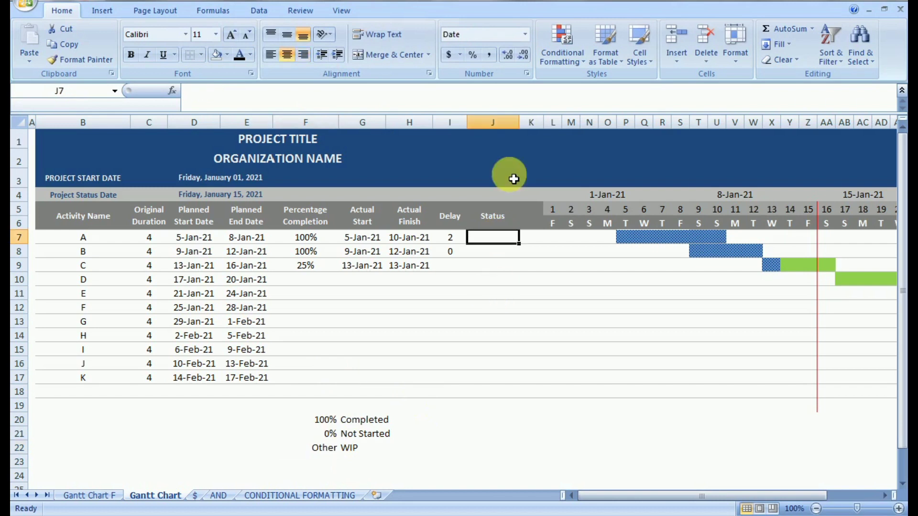
type("=if(")
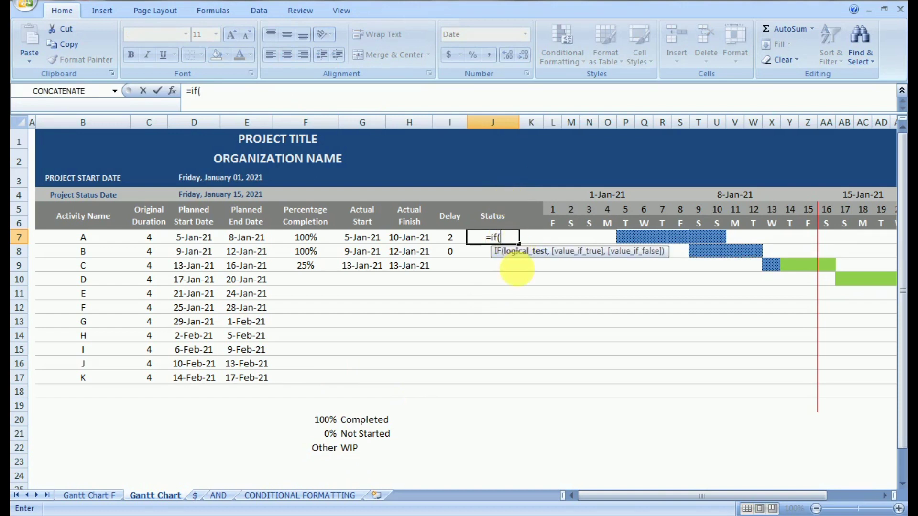
left_click(313, 242)
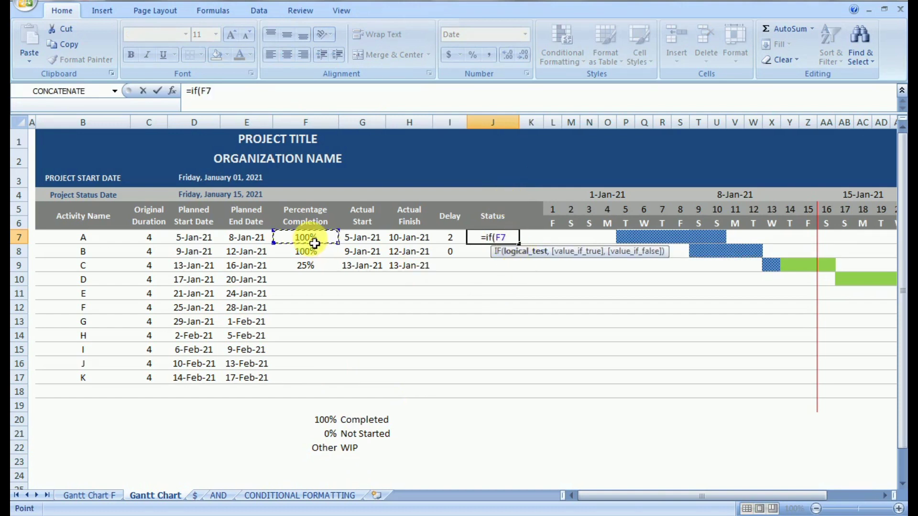
type("=")
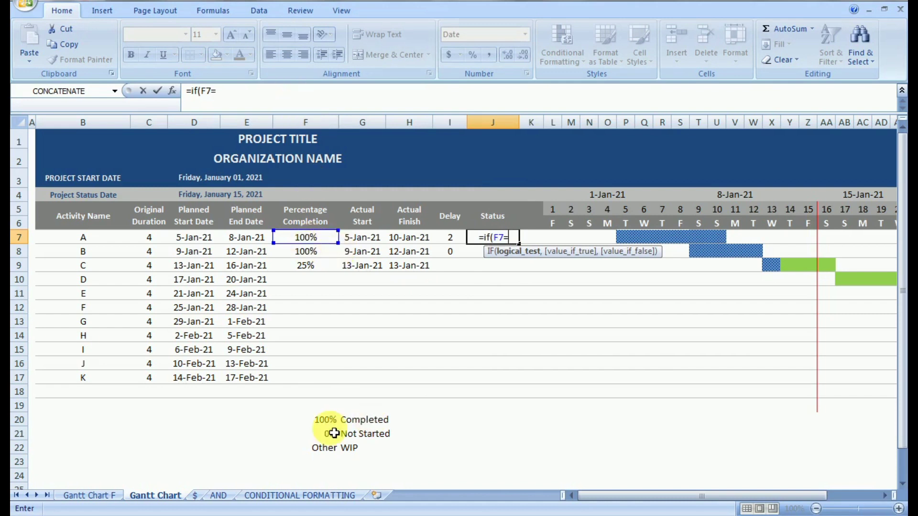
type("100")
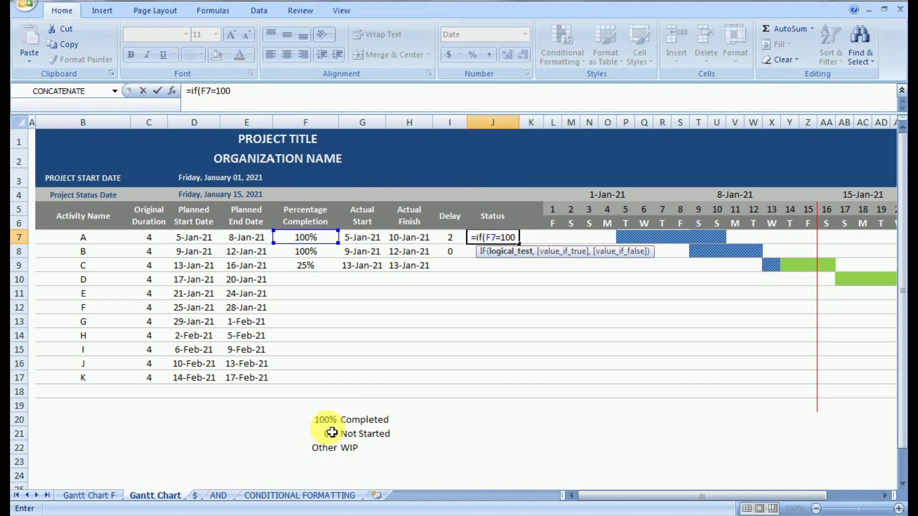
type("%,")
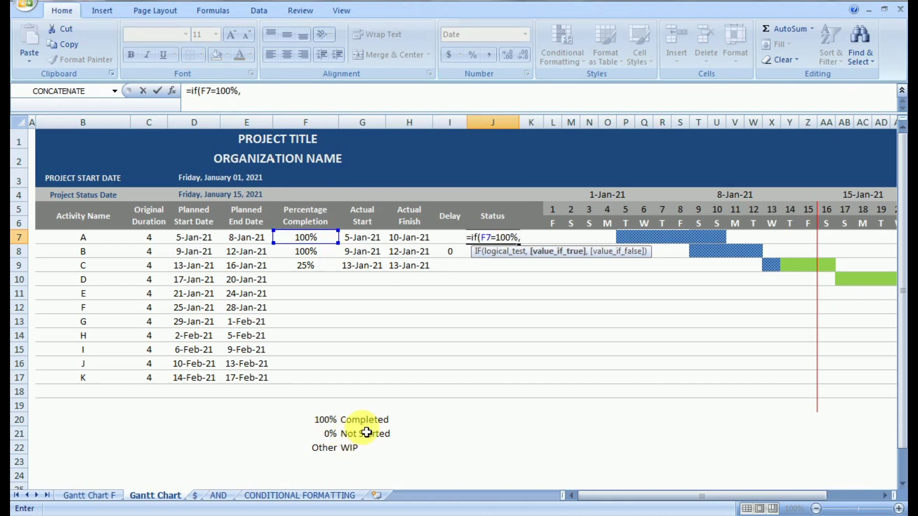
type("\"Completed")
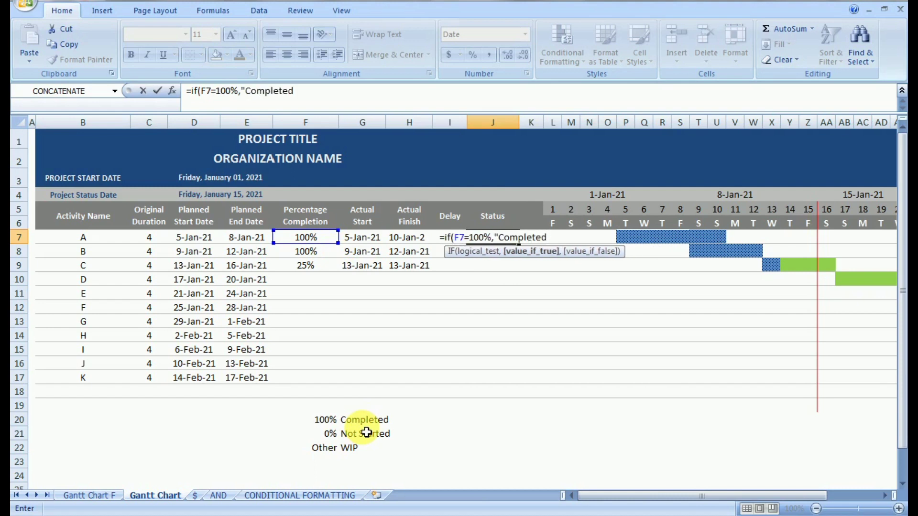
type("\"")
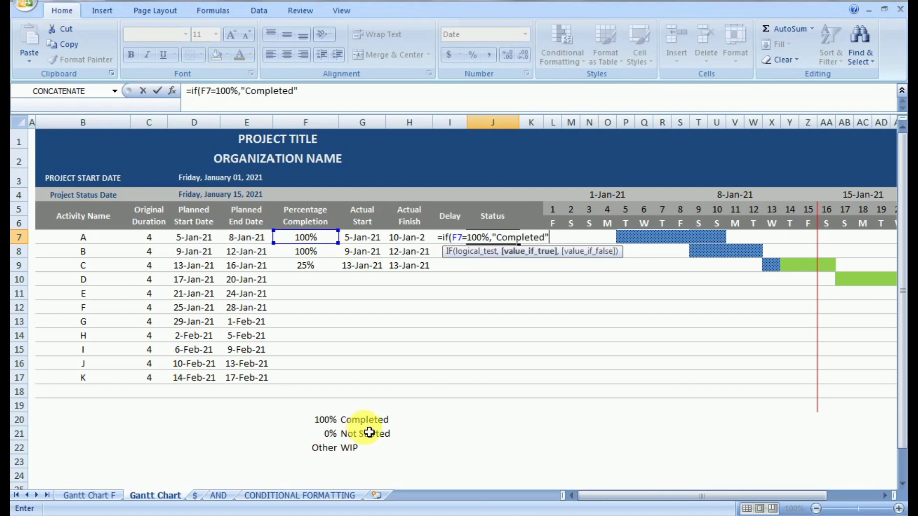
type(",")
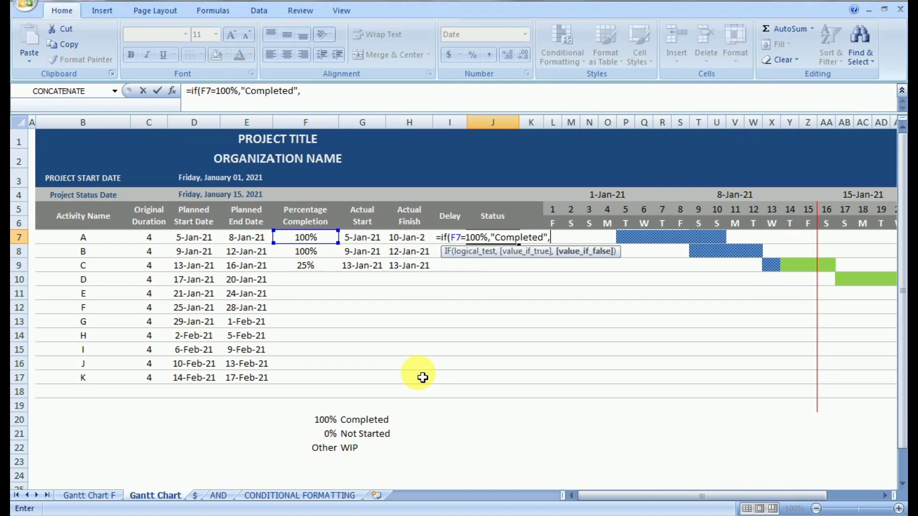
type("\"")
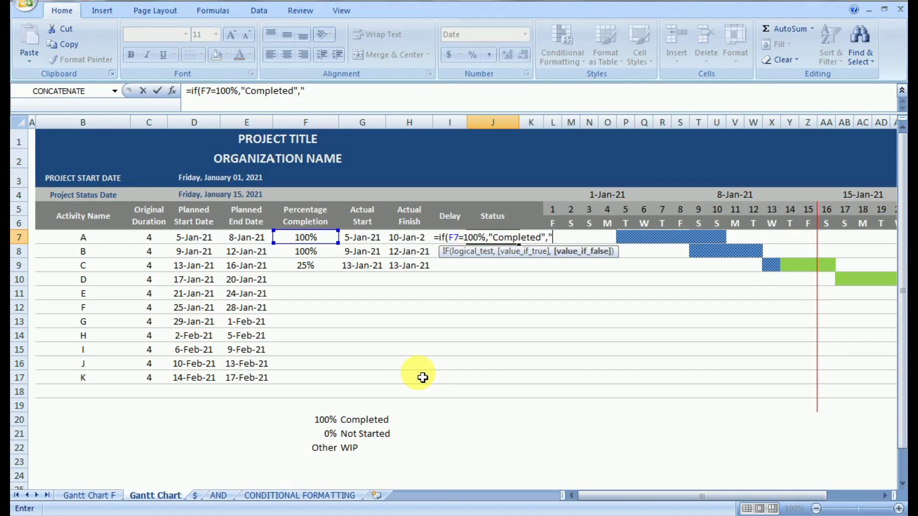
type("Not ")
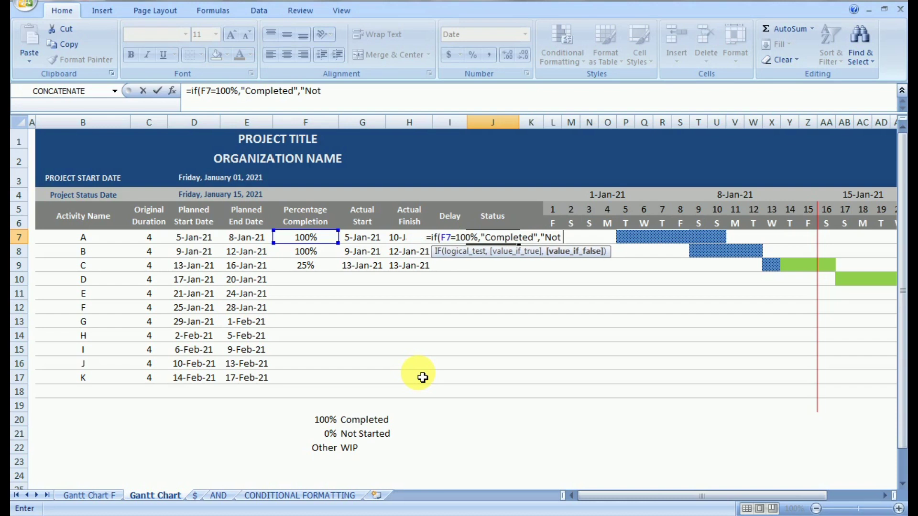
type("Sta")
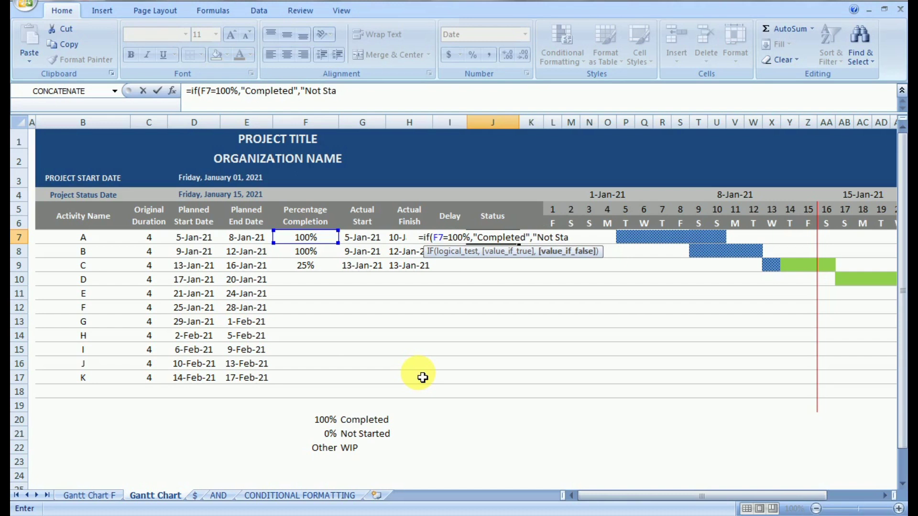
type("rted")
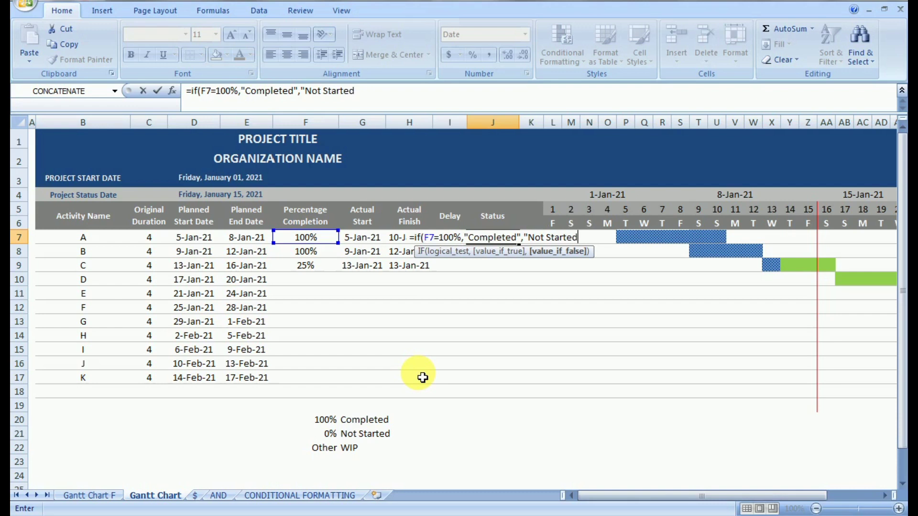
type("\"")
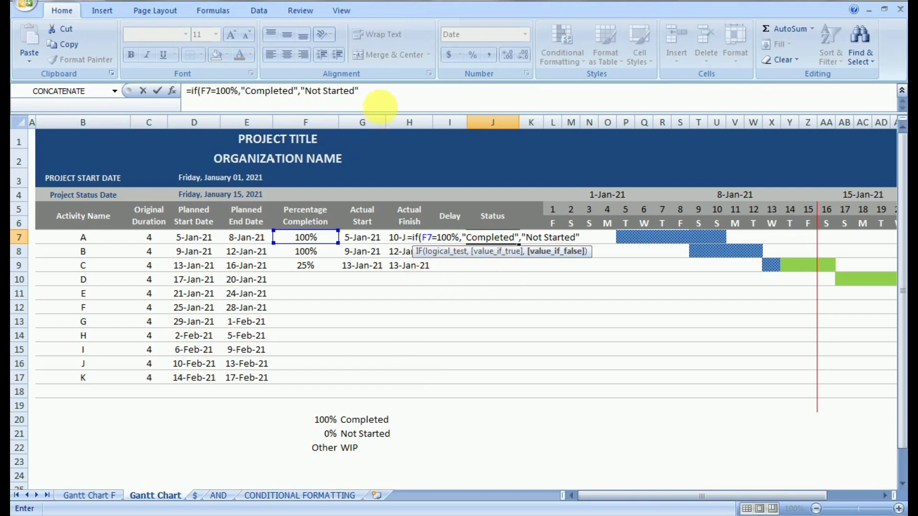
left_click(388, 102)
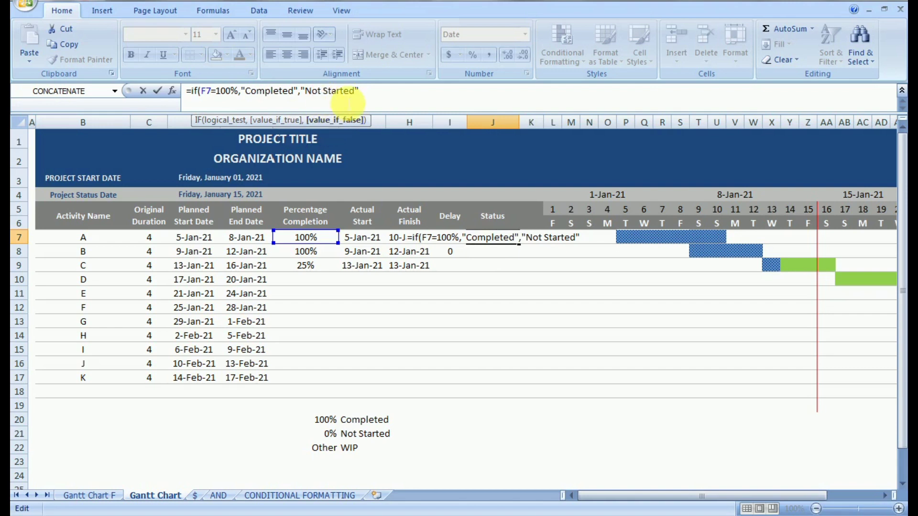
key("Return")
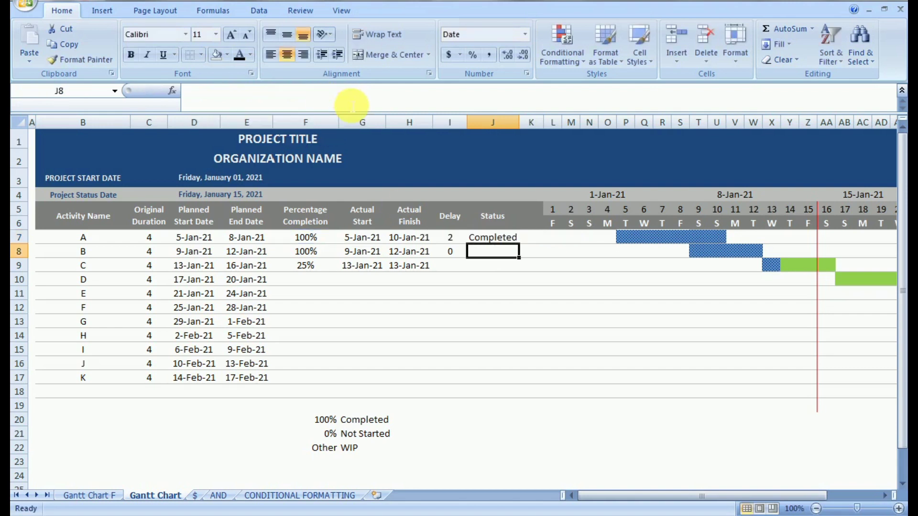
- Check activity A's Status formula in J7 and copy it down to J9 for activities B and C
key("Up")
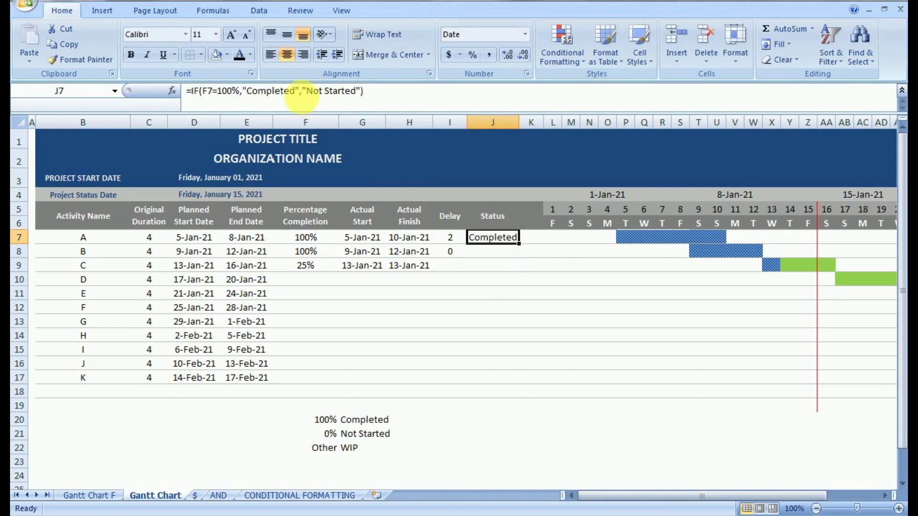
left_click(301, 91)
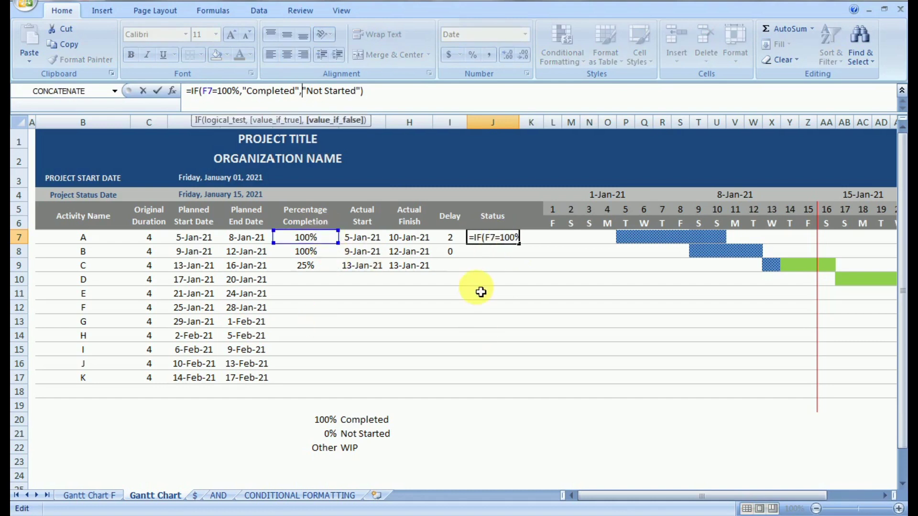
key("Return")
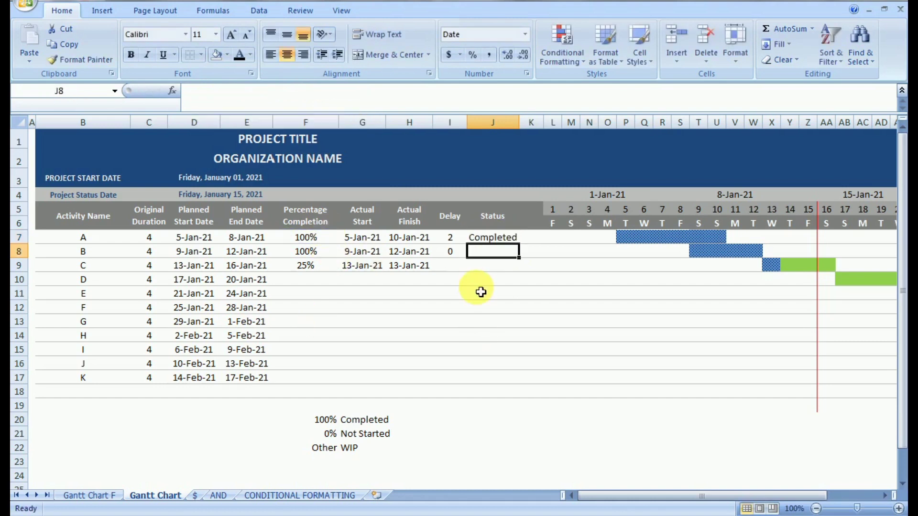
left_click(504, 238)
left_click_drag(519, 243, 522, 271)
left_click(497, 294)
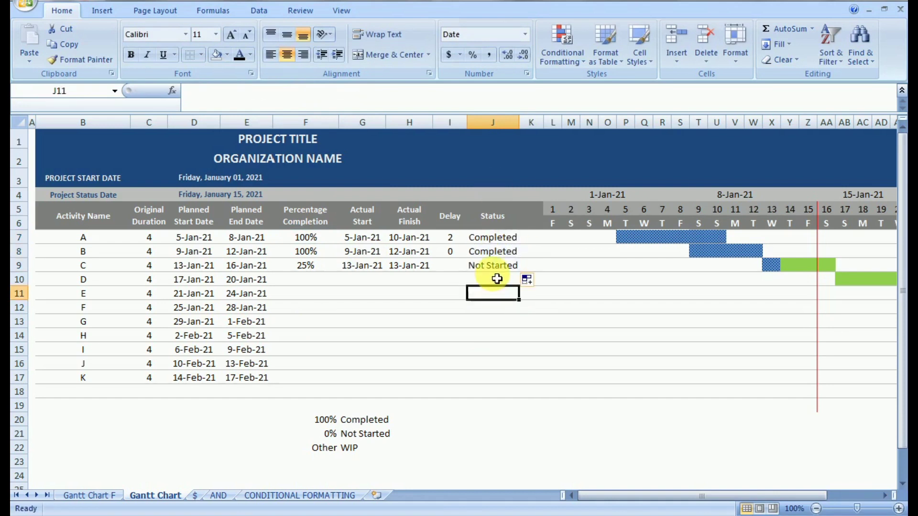
- Format the Status cells J7:J18 in bold with font size 8
left_click_drag(498, 239, 498, 396)
left_click(246, 35)
left_click(246, 34)
left_click(246, 35)
left_click(131, 55)
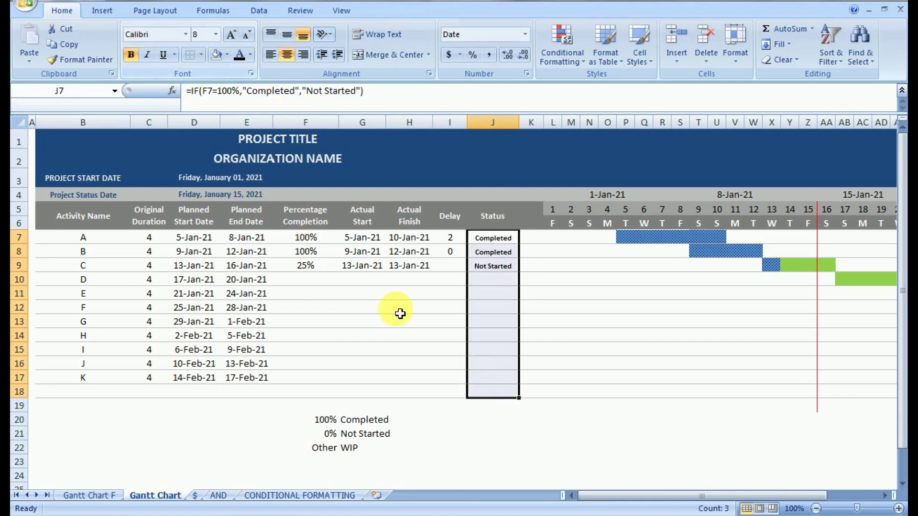
left_click(401, 313)
- Review the status key below the table and the finished Status column on the Gantt Chart F sheet
left_click_drag(328, 419, 409, 467)
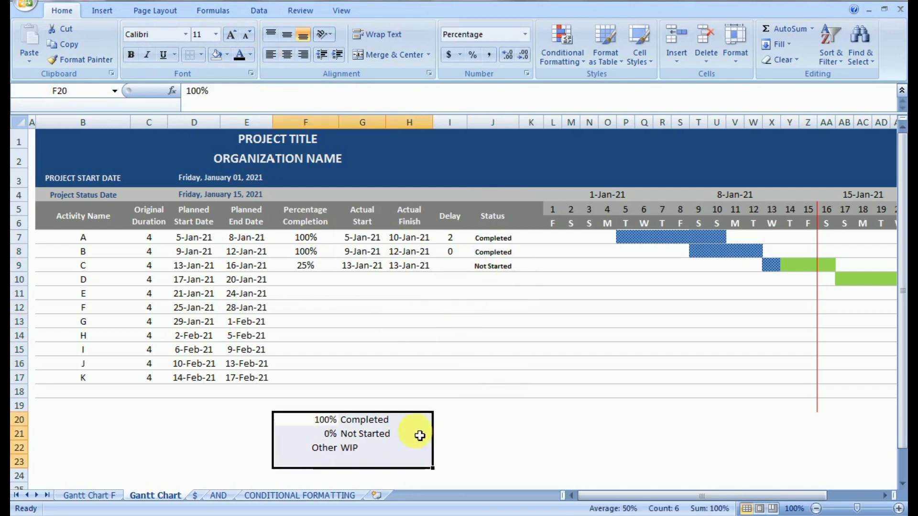
left_click(369, 461)
left_click(110, 497)
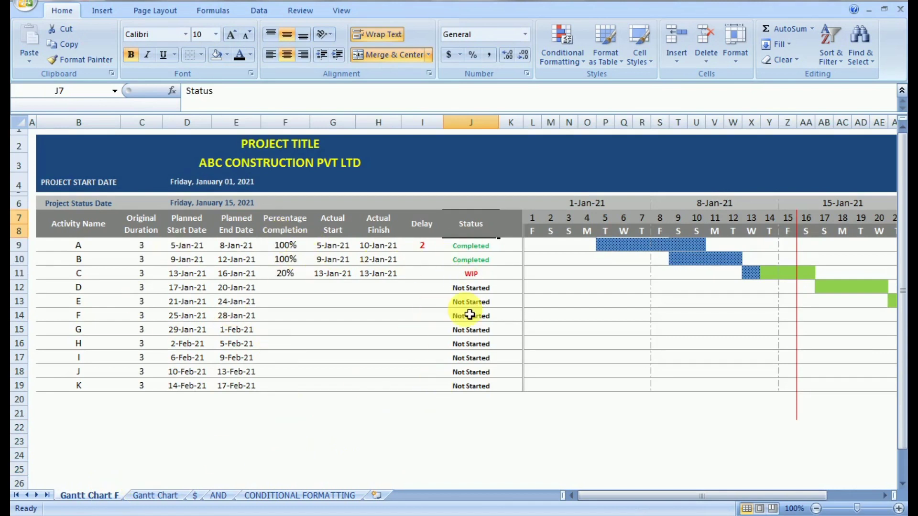
left_click(155, 495)
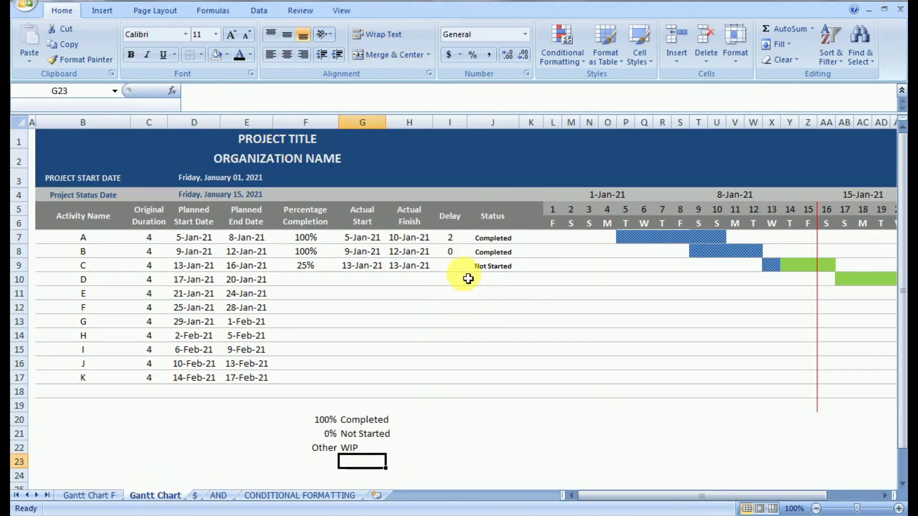
- Clear activity B's Delay value in I8 and make the Delay cells I7:I18 bold red
left_click(457, 252)
left_click_drag(449, 237, 456, 391)
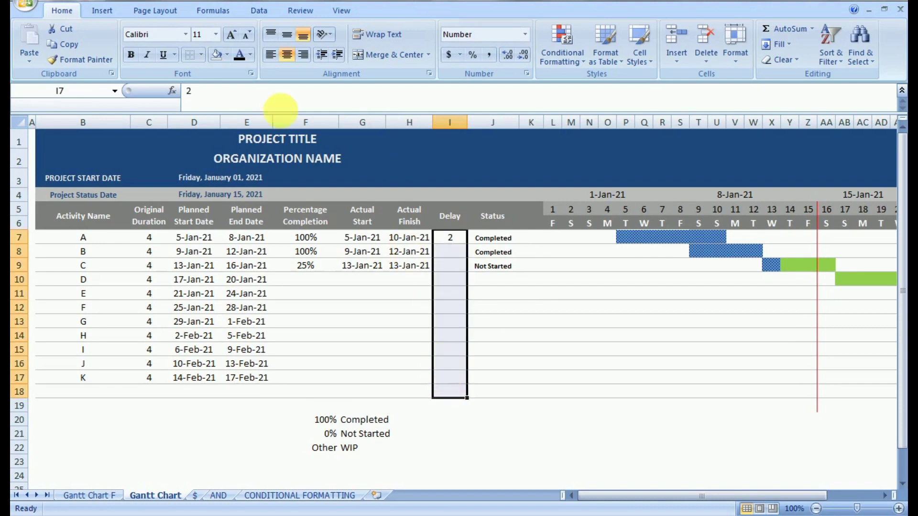
left_click(250, 55)
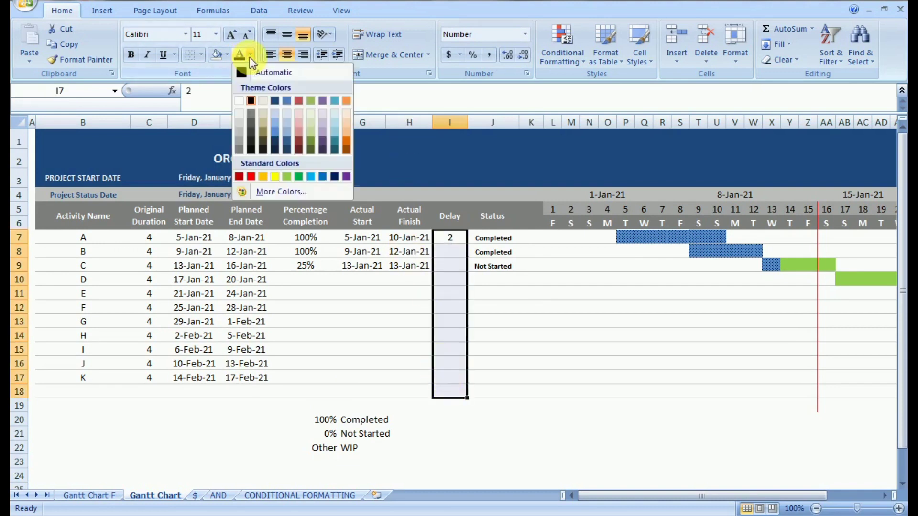
left_click(260, 106)
left_click(493, 322)
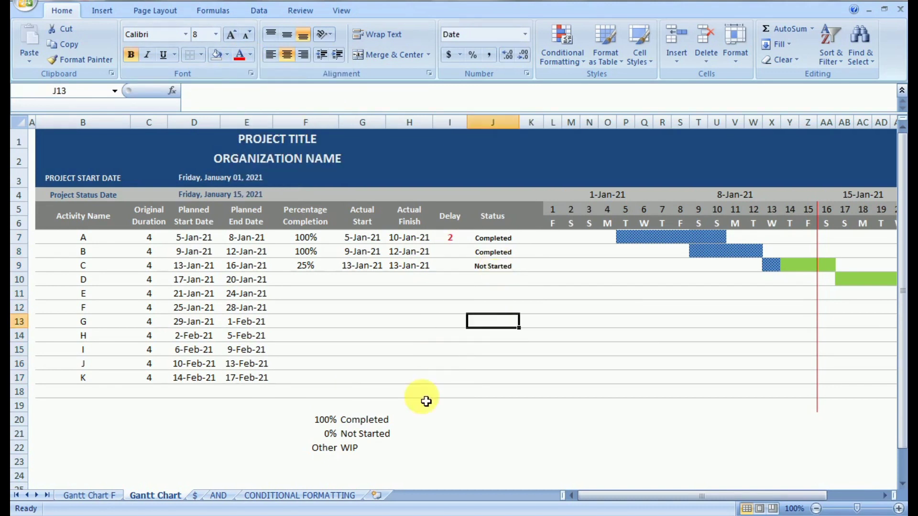
- Compare activity C's Status and its formula in J9 with the Status column on the Gantt Chart F sheet
left_click(479, 271)
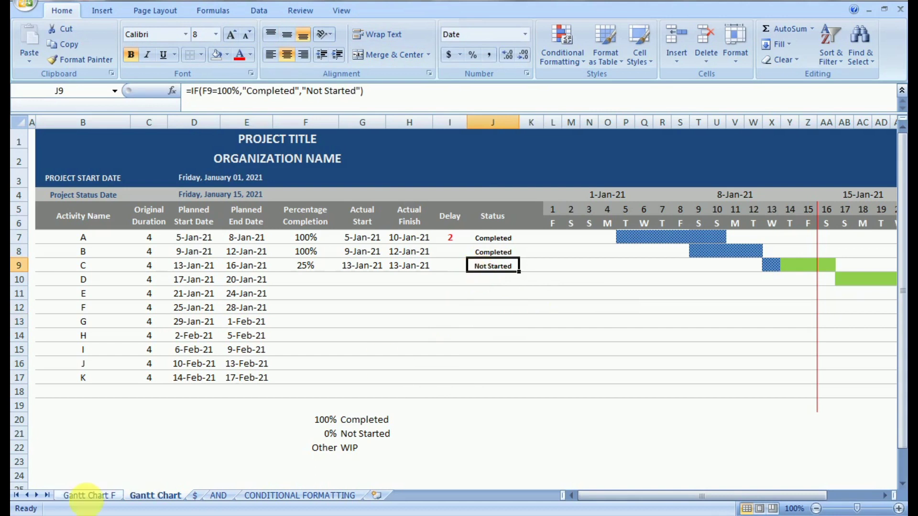
left_click(89, 497)
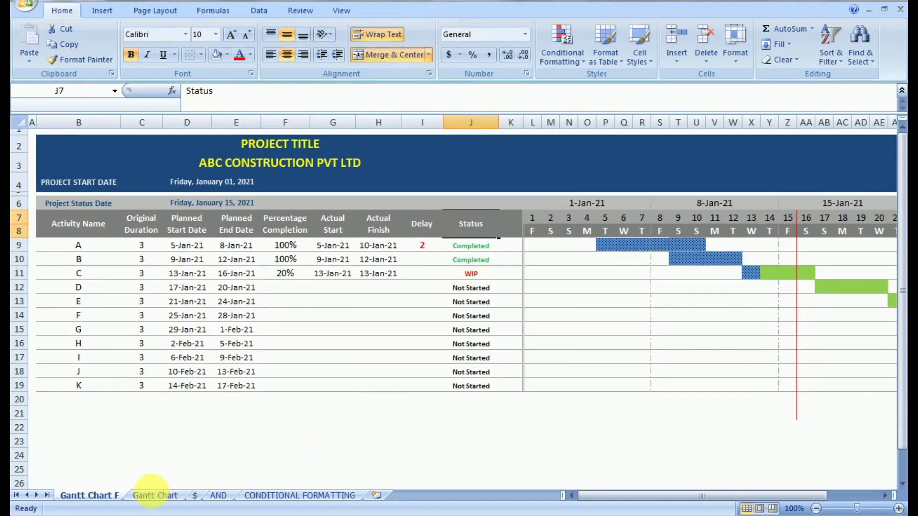
left_click(156, 496)
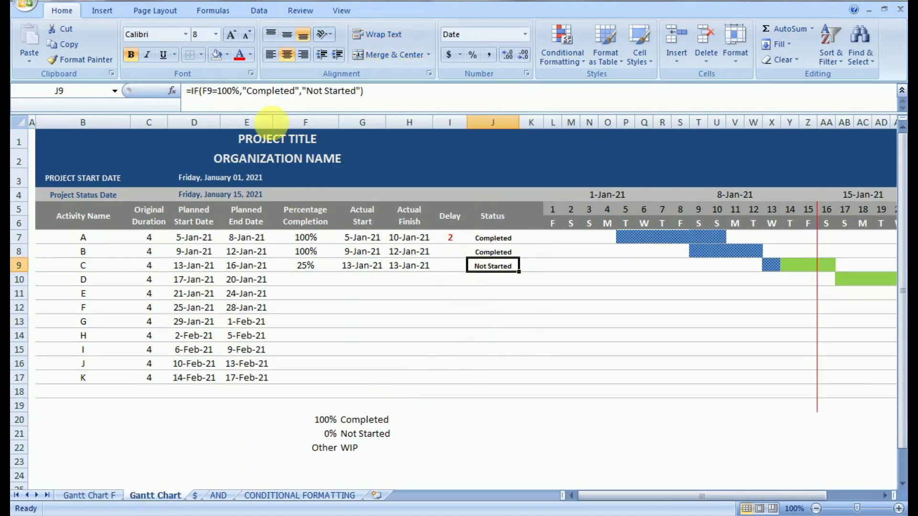
left_click(283, 99)
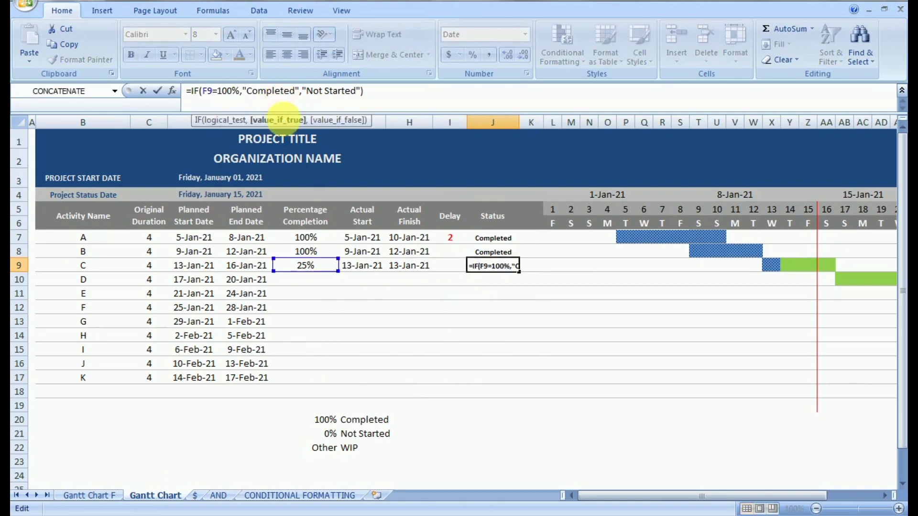
left_click(440, 335)
- Replace the "Not Started" argument in J7's Status formula with a nested IF that tests F7=0%
left_click(493, 238)
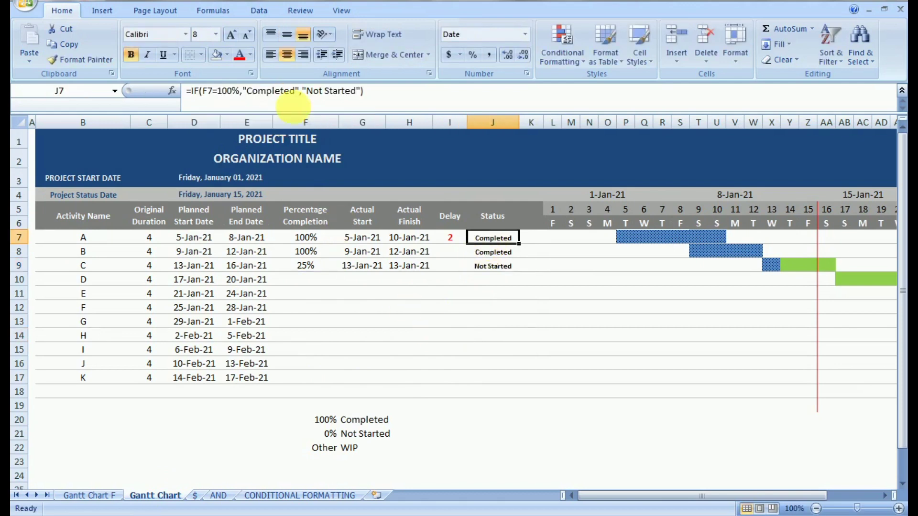
left_click(282, 91)
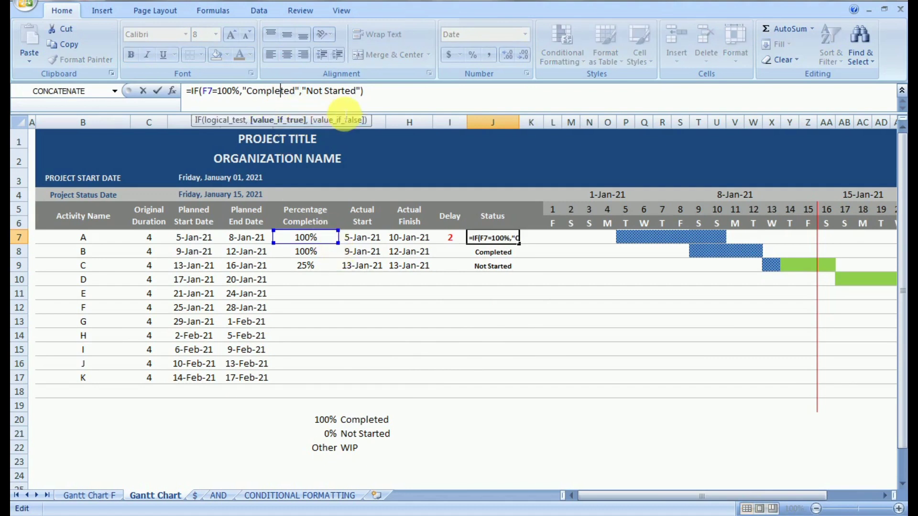
left_click_drag(363, 92, 303, 92)
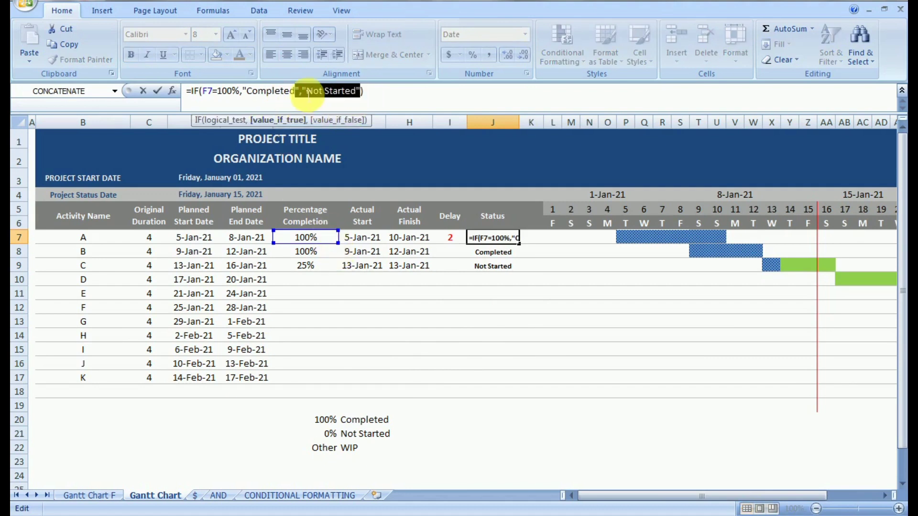
key("Delete")
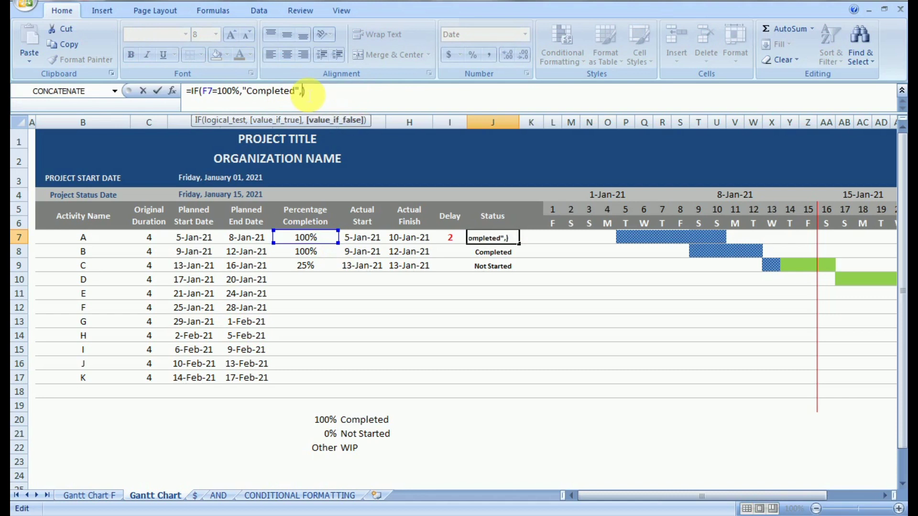
type("if(")
key("Left")
left_click(311, 243)
type("=0%")
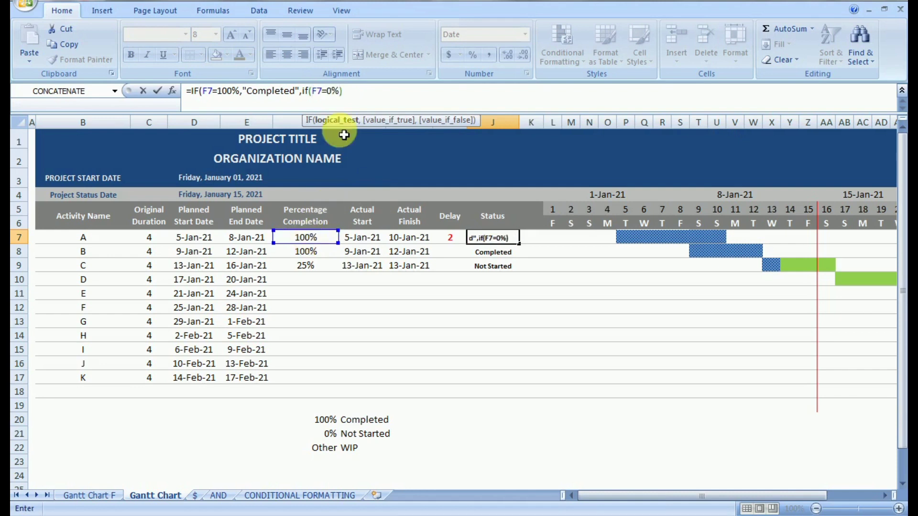
left_click(340, 91)
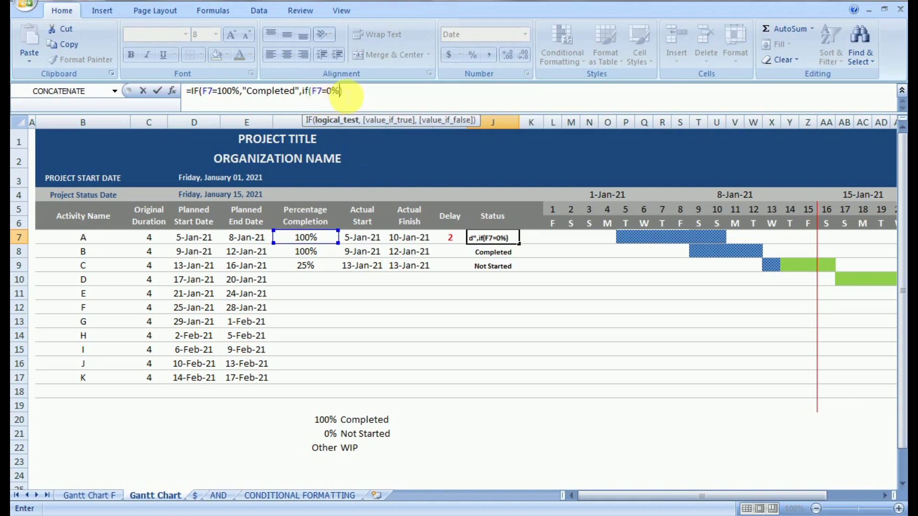
type(")")
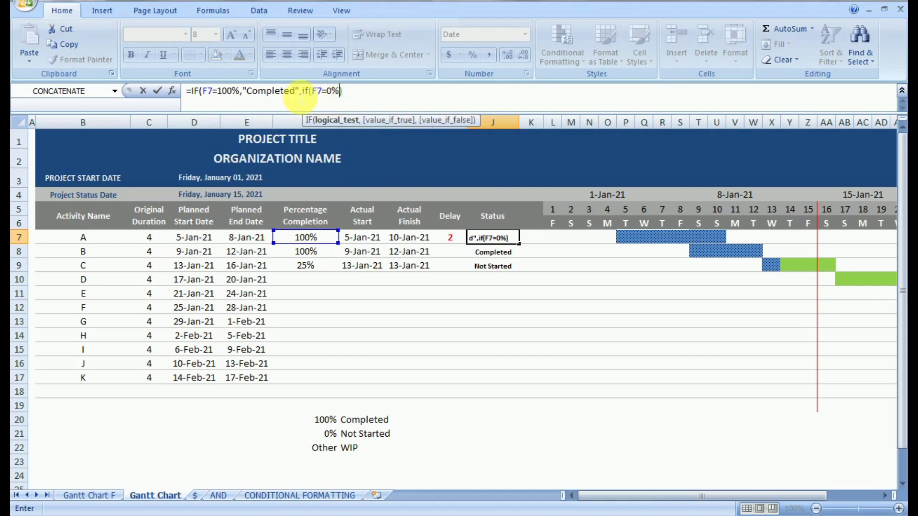
- Complete J7's nested IF with "Not Started" if true and "WIP" if false, and enter it with the proposed closing-parenthesis correction
type(",")
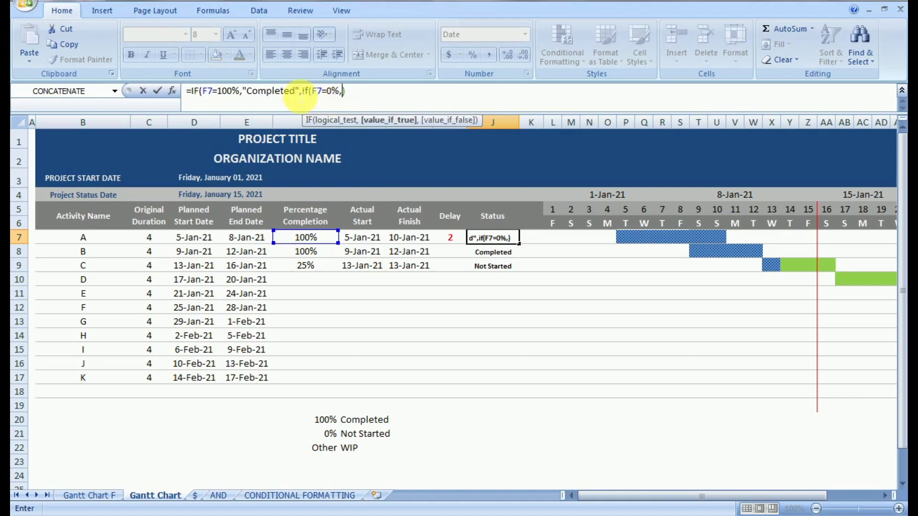
type("\"Not Started")
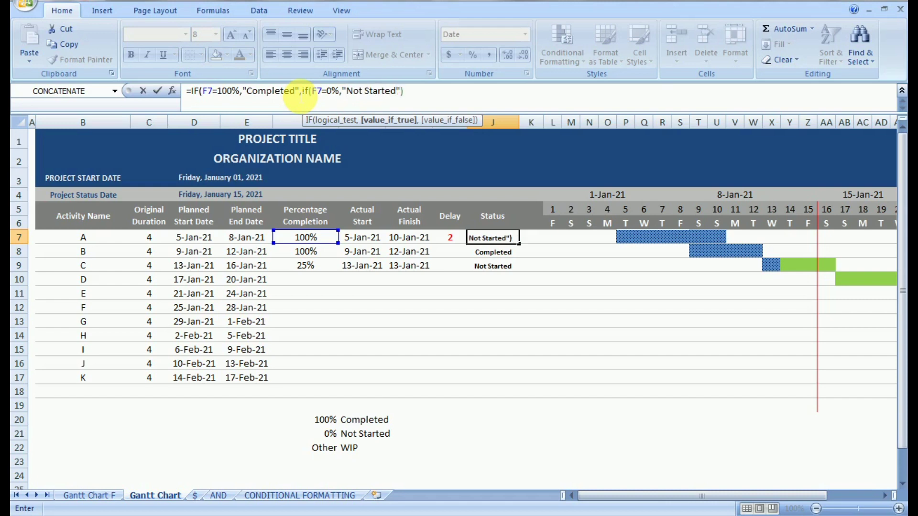
type("\",")
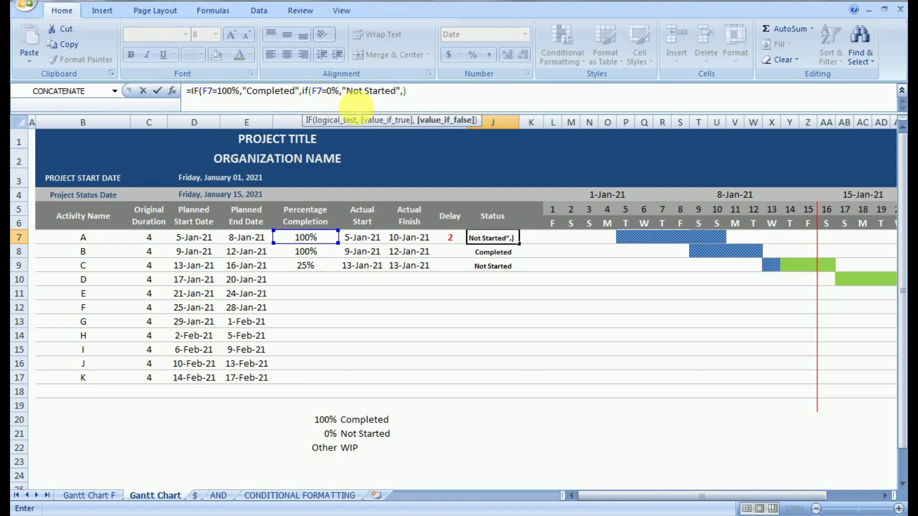
type("WIP")
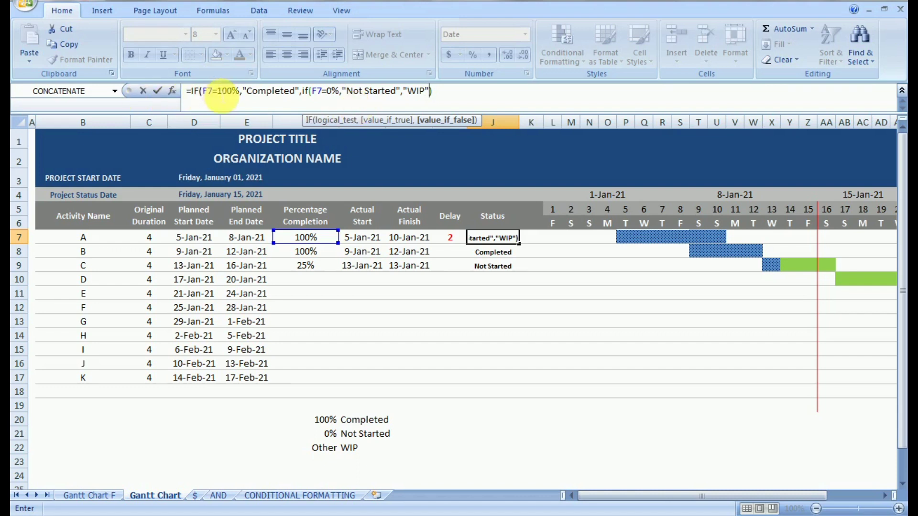
left_click(198, 91)
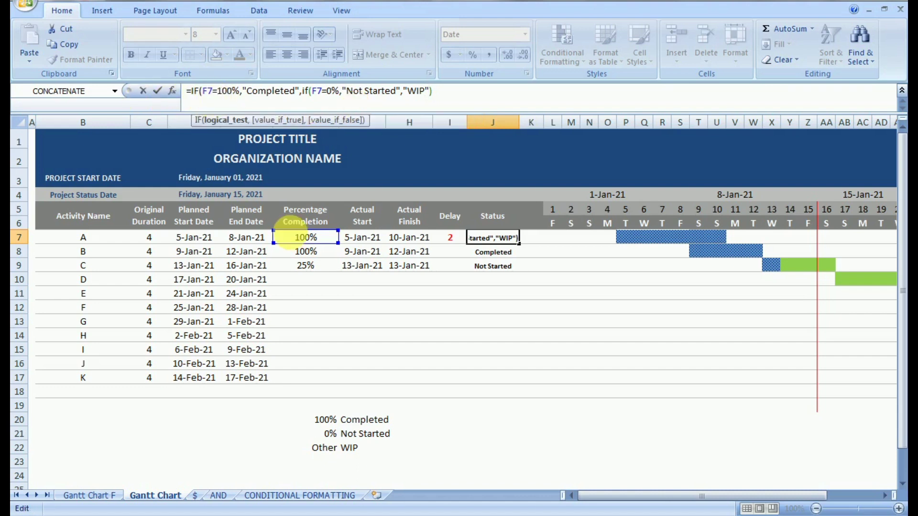
left_click(218, 90)
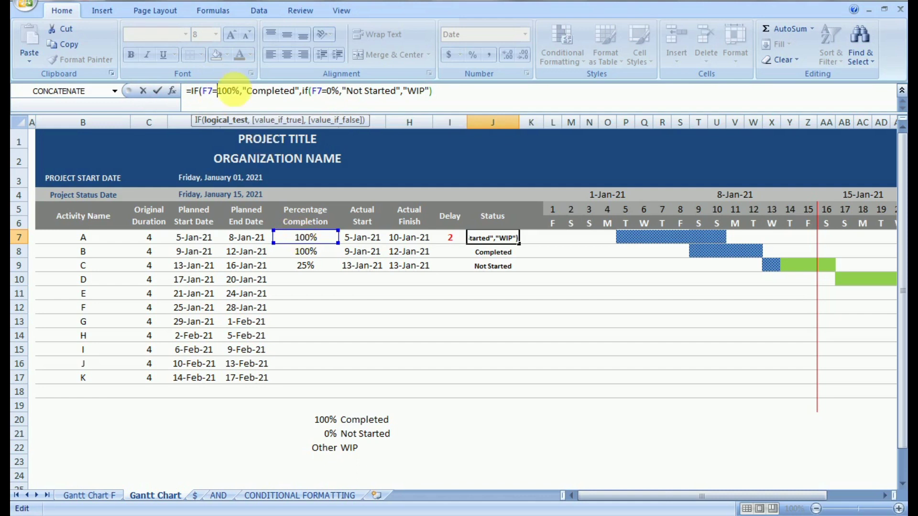
left_click(261, 90)
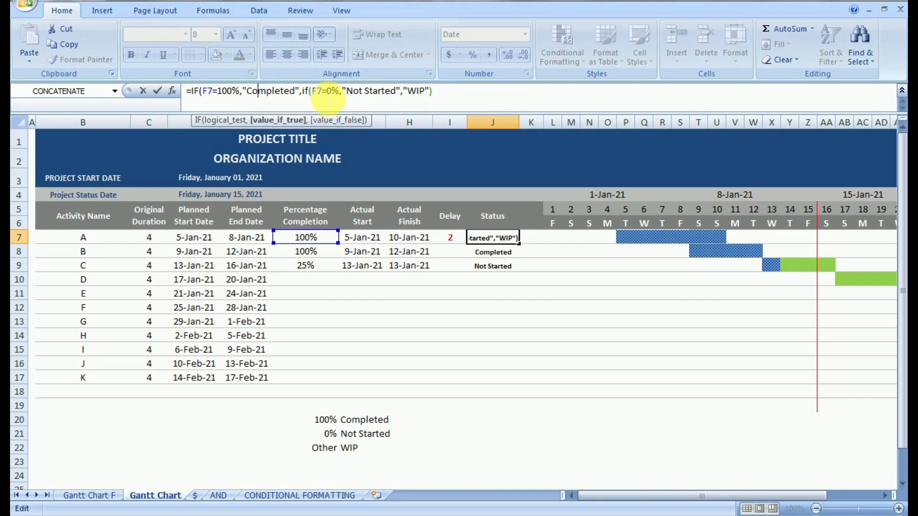
left_click(323, 91)
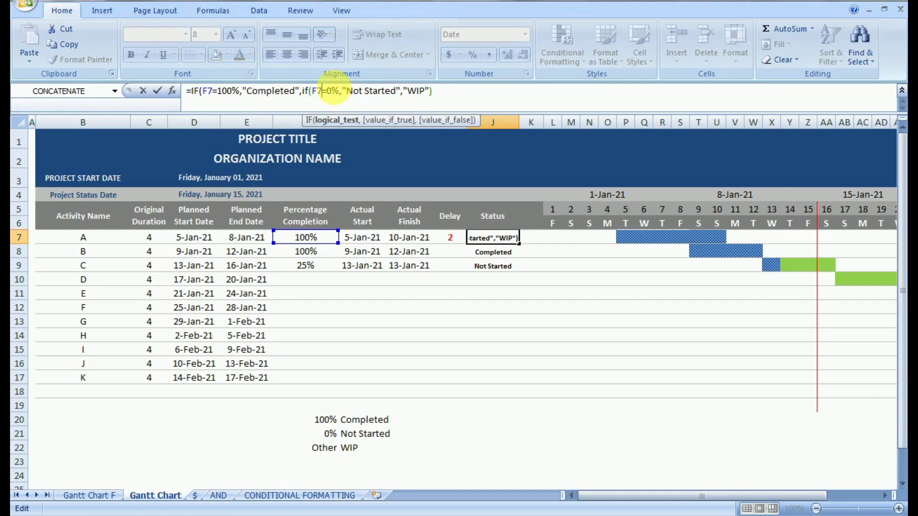
left_click(373, 91)
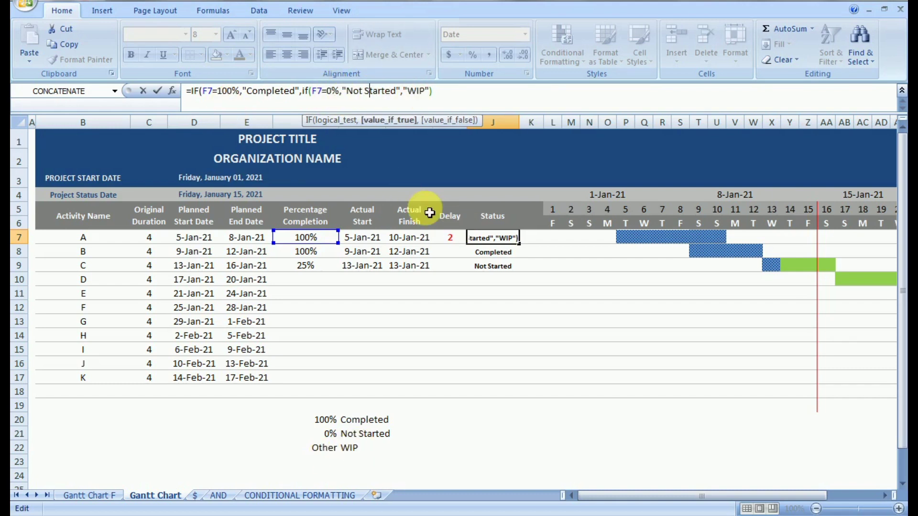
key("Return")
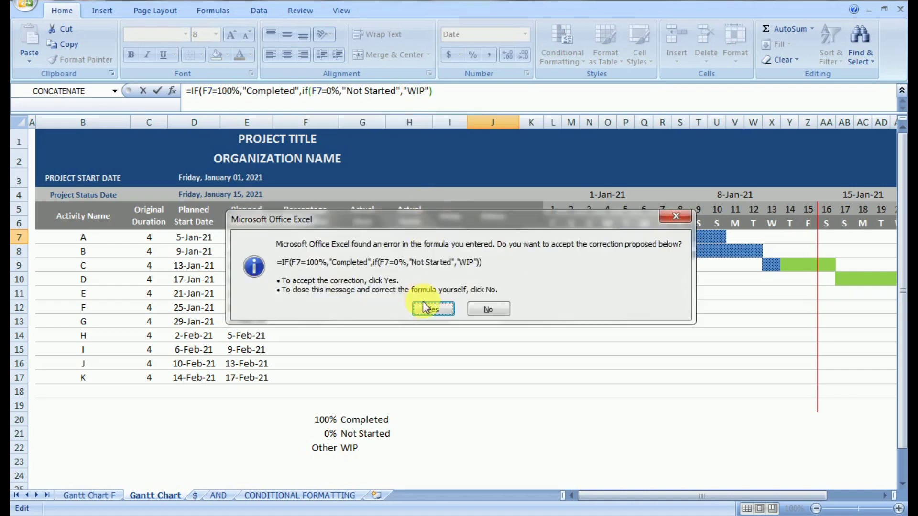
left_click(430, 309)
- Copy the nested Status formula from J7 down through J18
left_click(492, 242)
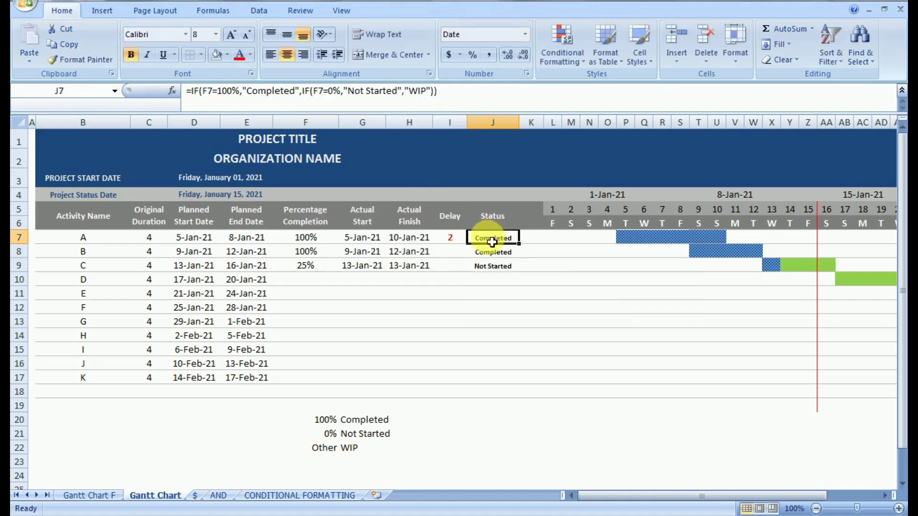
left_click_drag(519, 245, 525, 286)
left_click(515, 294)
left_click(516, 268)
left_click(503, 295)
left_click_drag(498, 239, 522, 398)
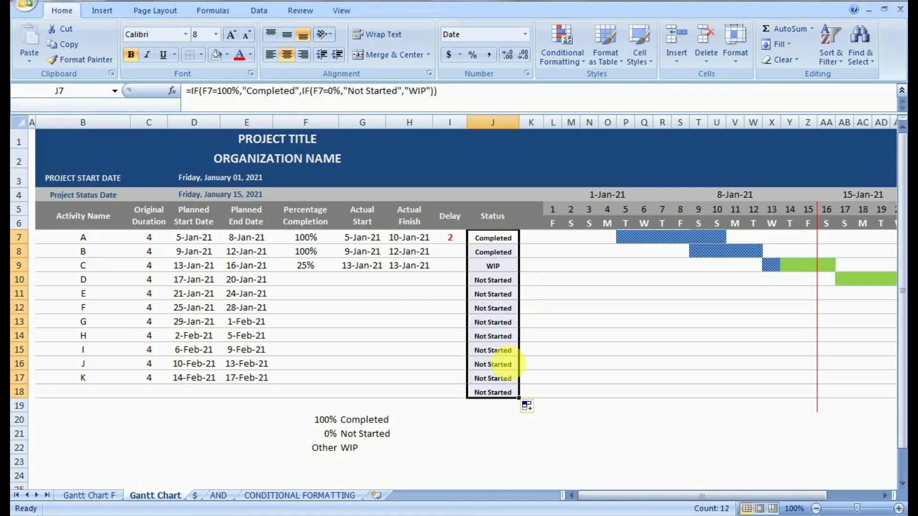
- Delete the status key from F20:G22 below the activity table
left_click(478, 427)
left_click_drag(330, 421, 357, 457)
key("Delete")
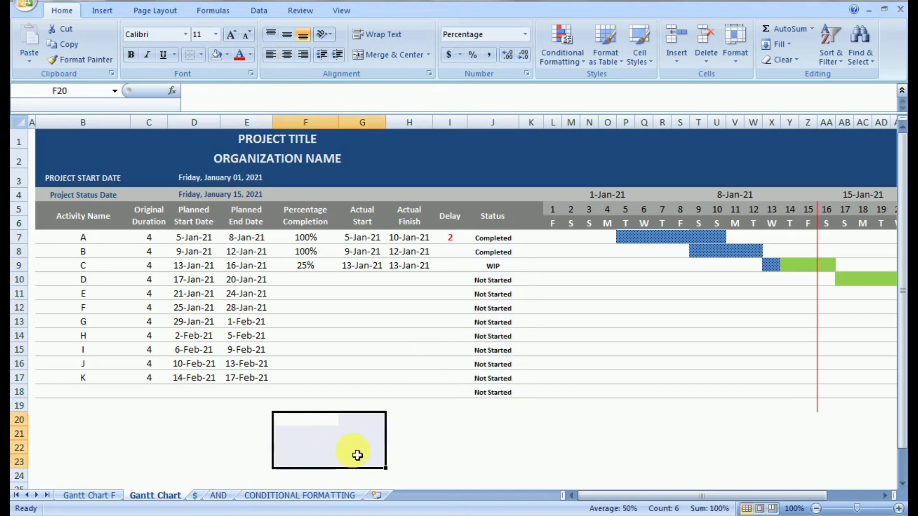
- Create an Equal To highlight rule for "completed" on Status cells J7:J18 and choose a custom format for it
left_click(93, 496)
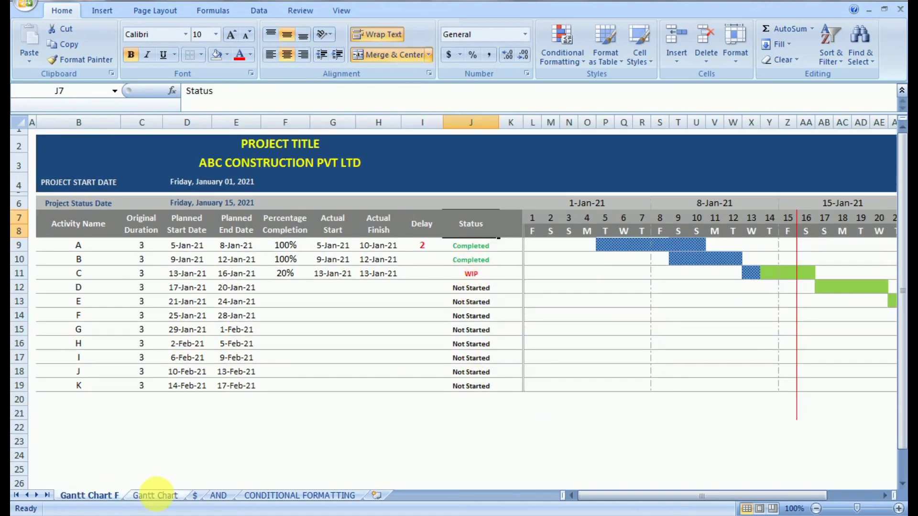
left_click(155, 495)
left_click_drag(493, 238, 497, 393)
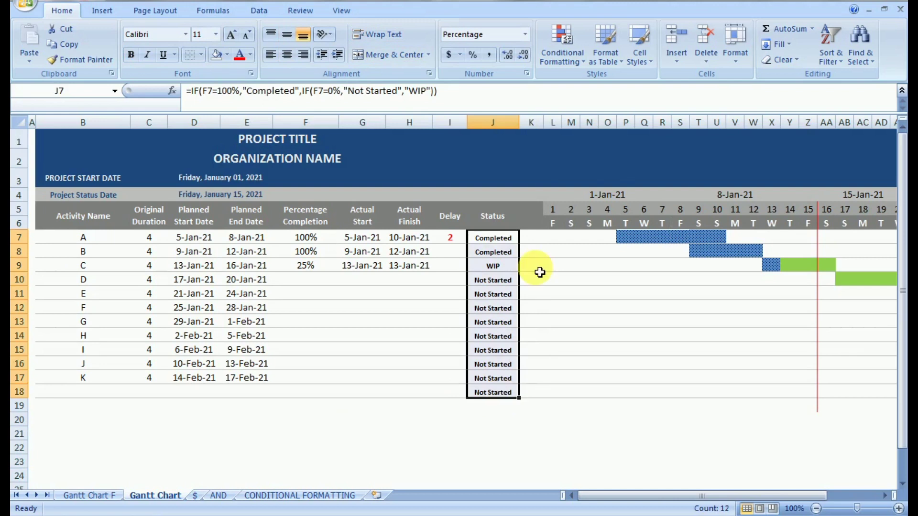
left_click(563, 45)
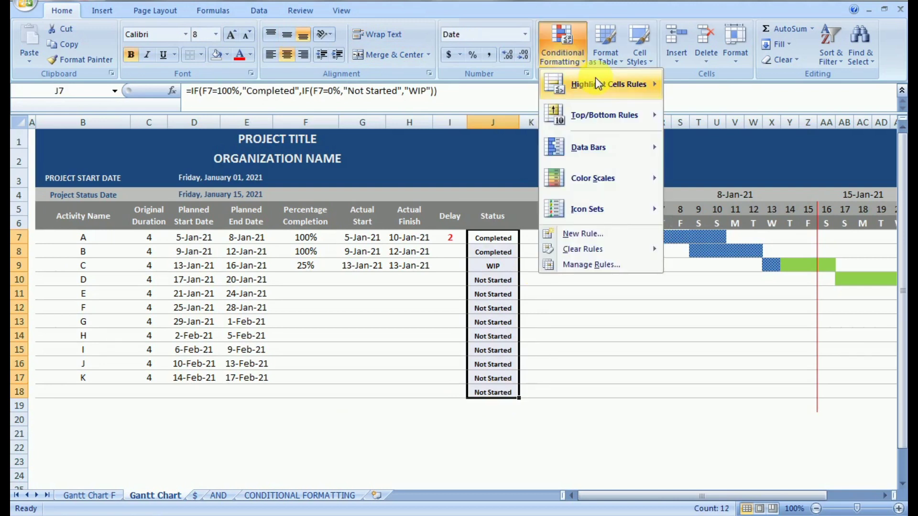
mouse_move(597, 85)
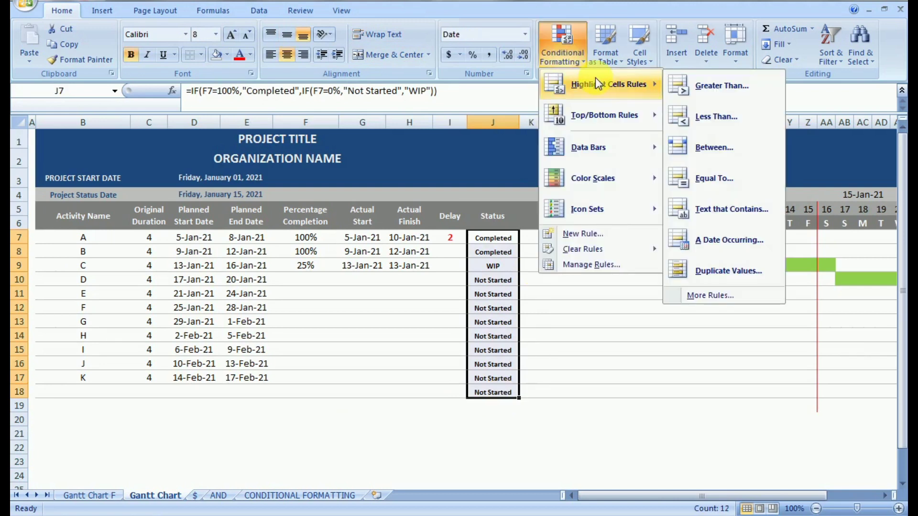
left_click(698, 178)
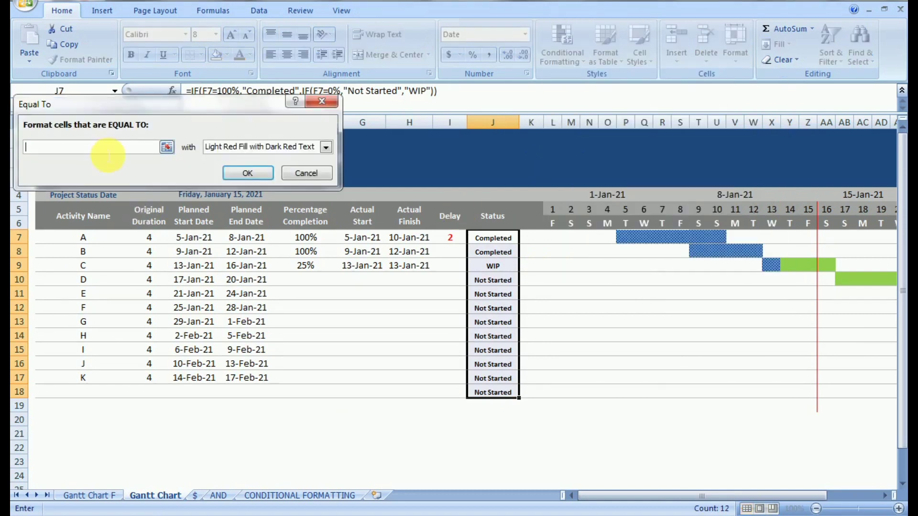
type("completed")
left_click(247, 147)
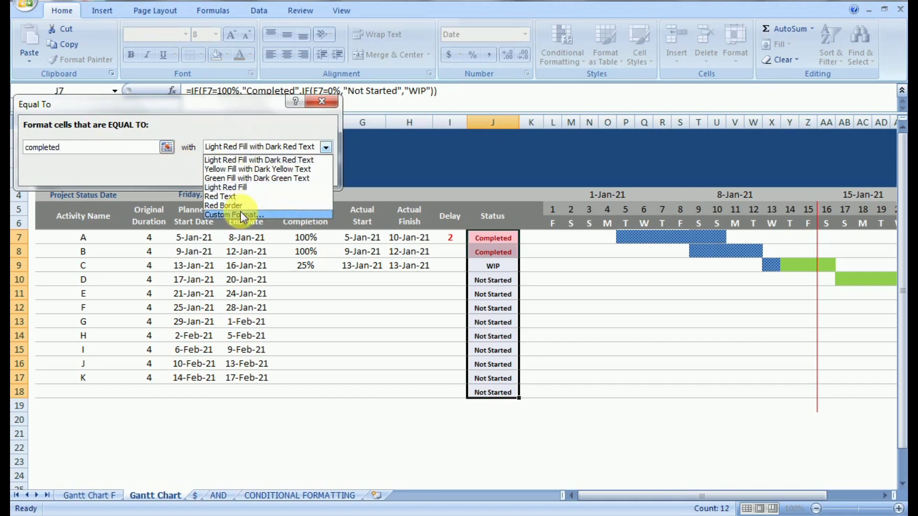
left_click(240, 211)
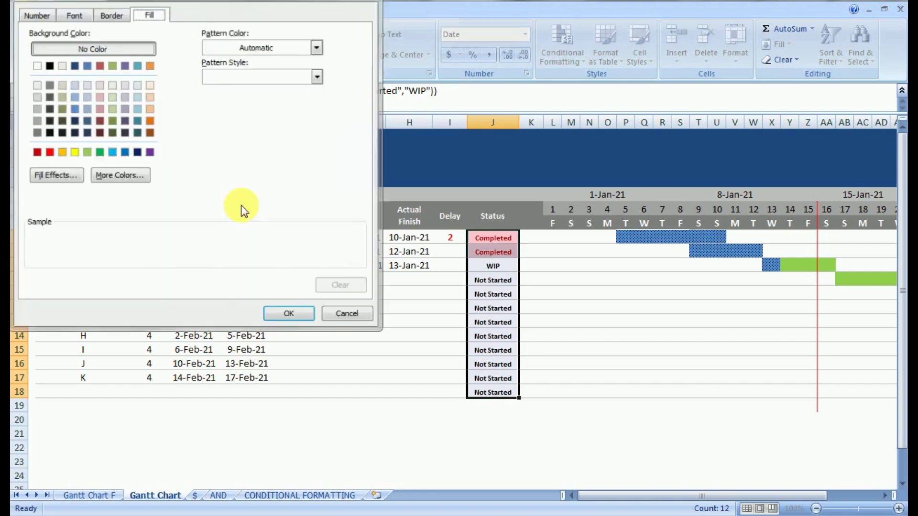
- Give the "completed" rule a bold green font and apply it to the Status cells
left_click(76, 15)
left_click(218, 131)
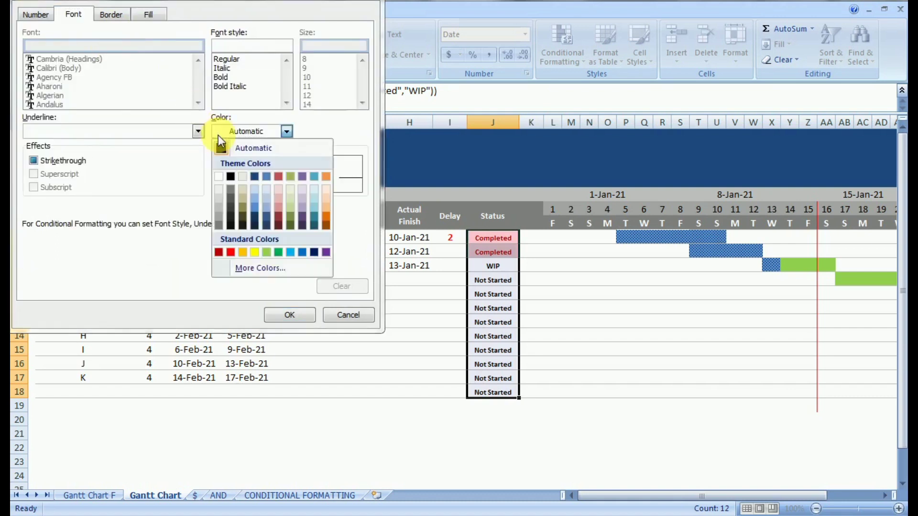
left_click(276, 251)
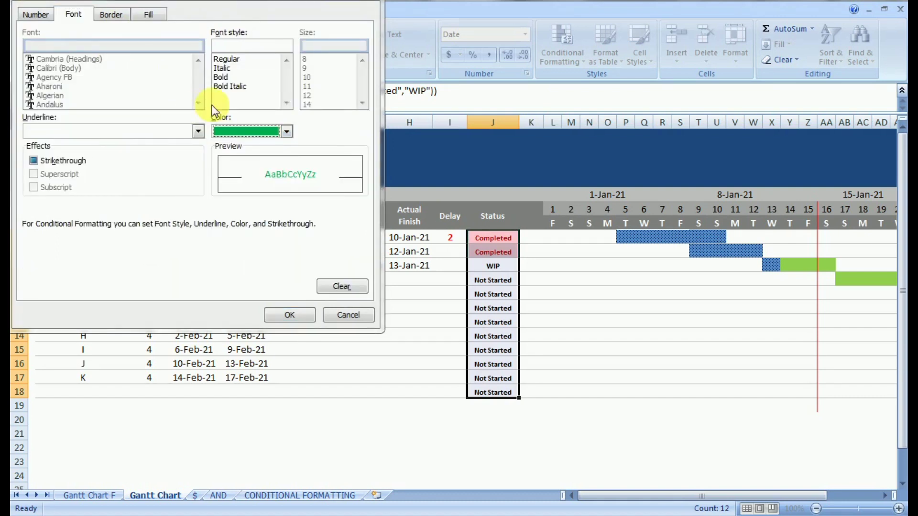
left_click(224, 76)
left_click(288, 313)
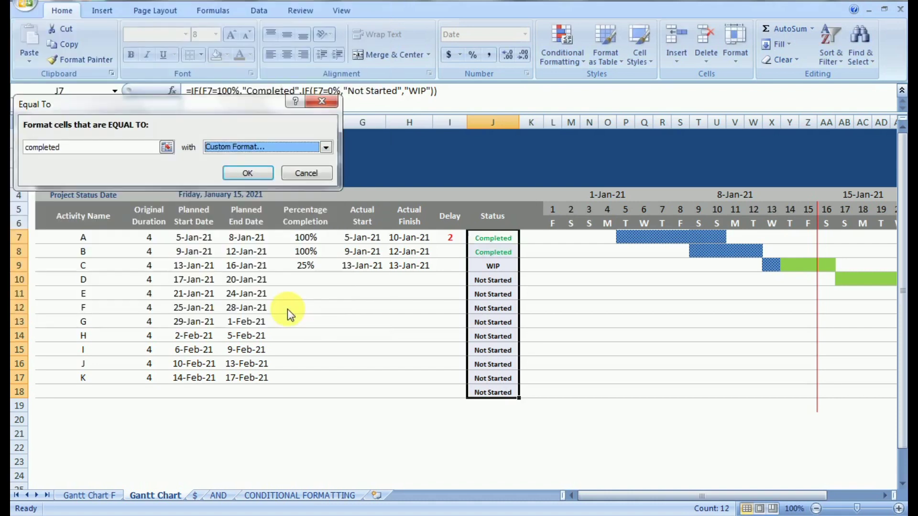
left_click(246, 172)
left_click(421, 294)
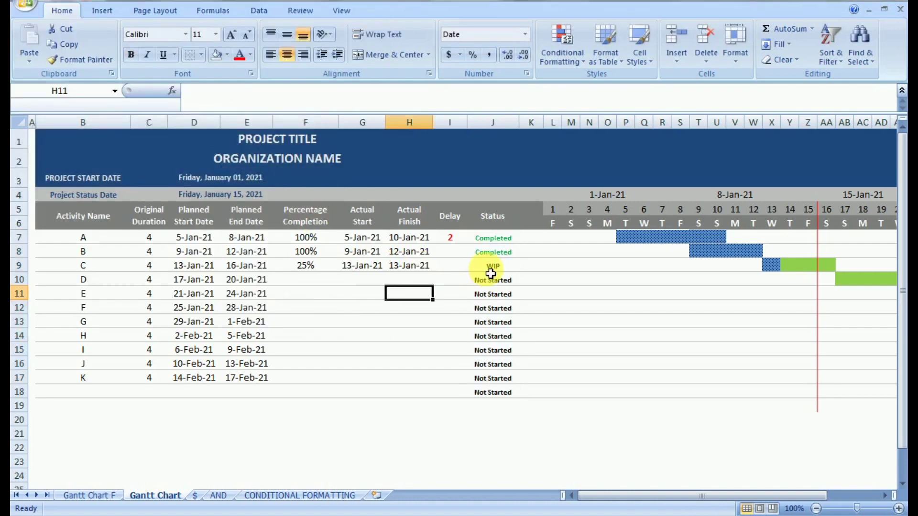
- Create an Equal To highlight rule for "WIP" on Status cells J7:J18 and choose a custom format for it
left_click(491, 267)
left_click(110, 495)
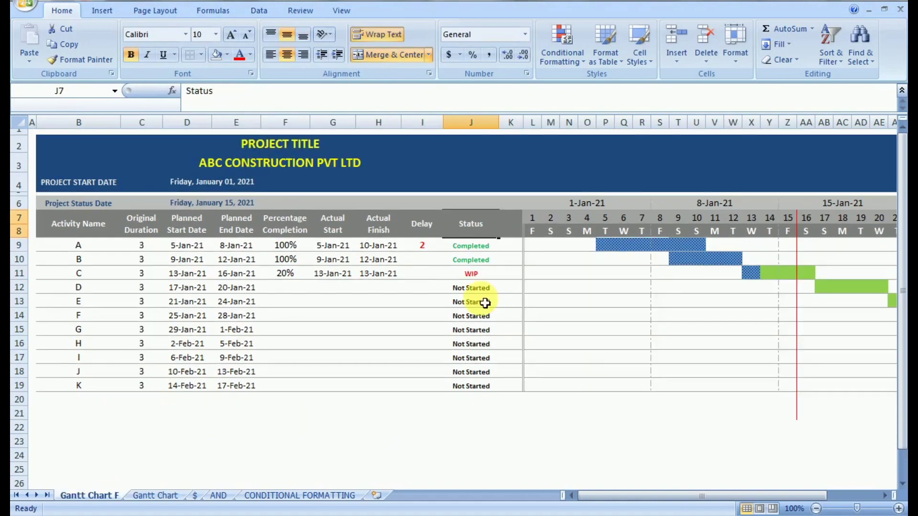
left_click(148, 495)
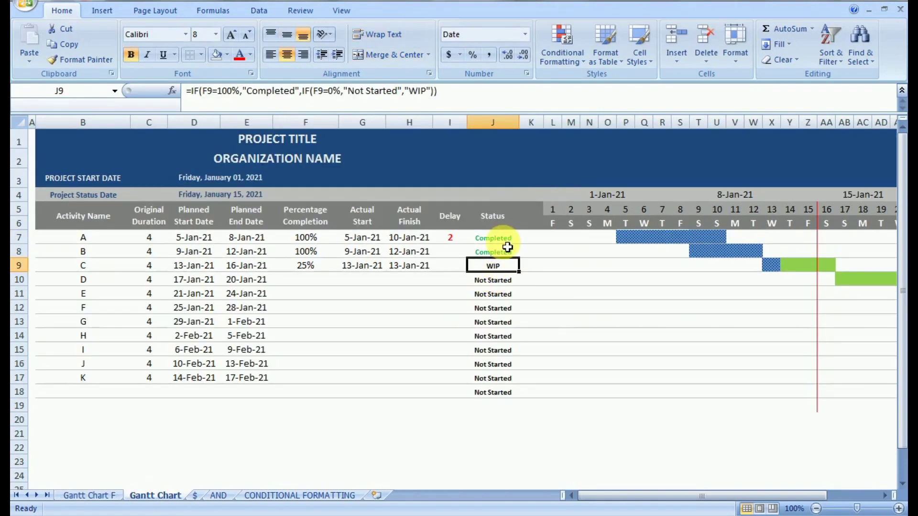
left_click_drag(502, 239, 498, 395)
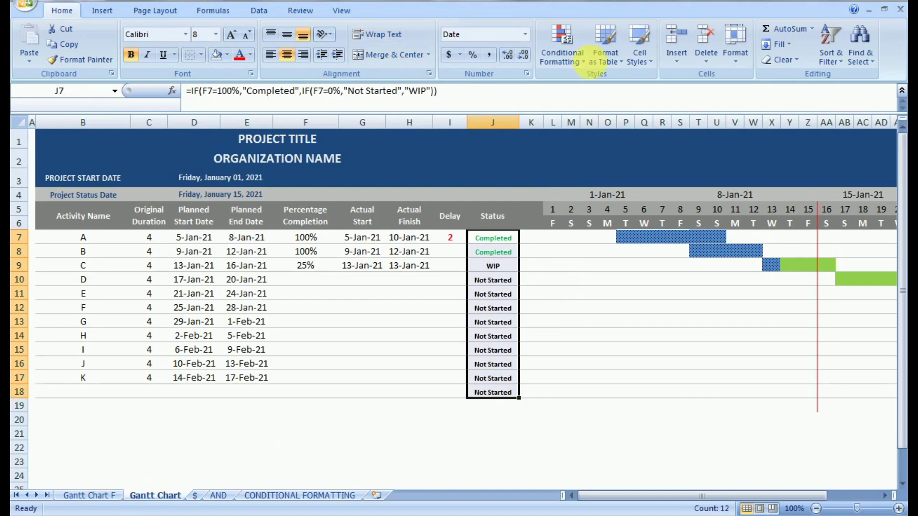
left_click(569, 60)
mouse_move(586, 85)
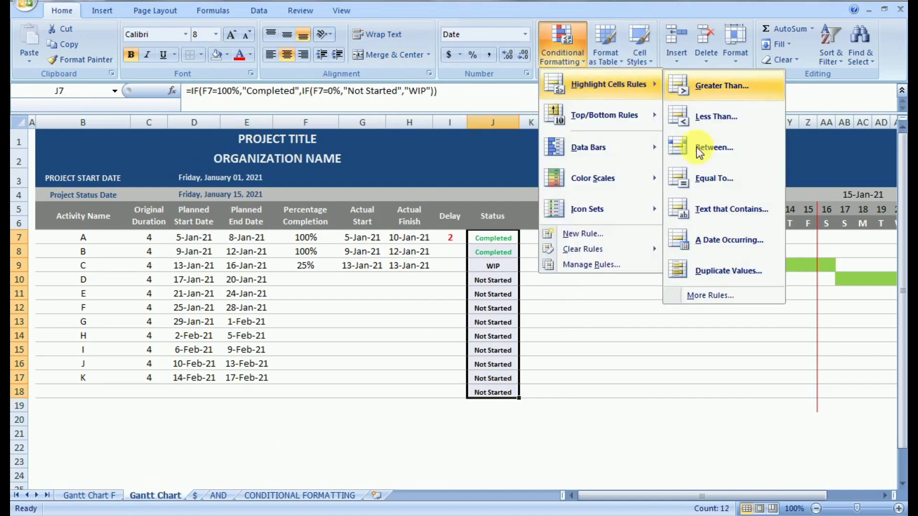
left_click(702, 181)
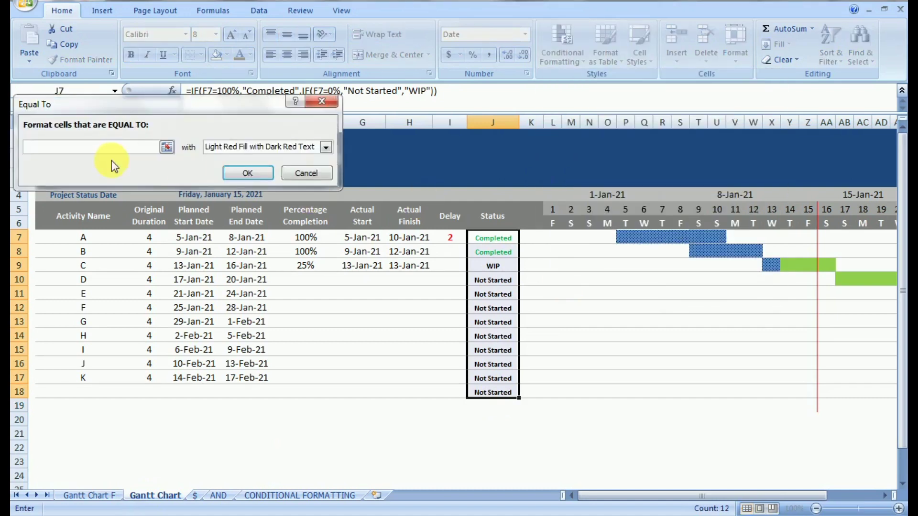
type("WIP")
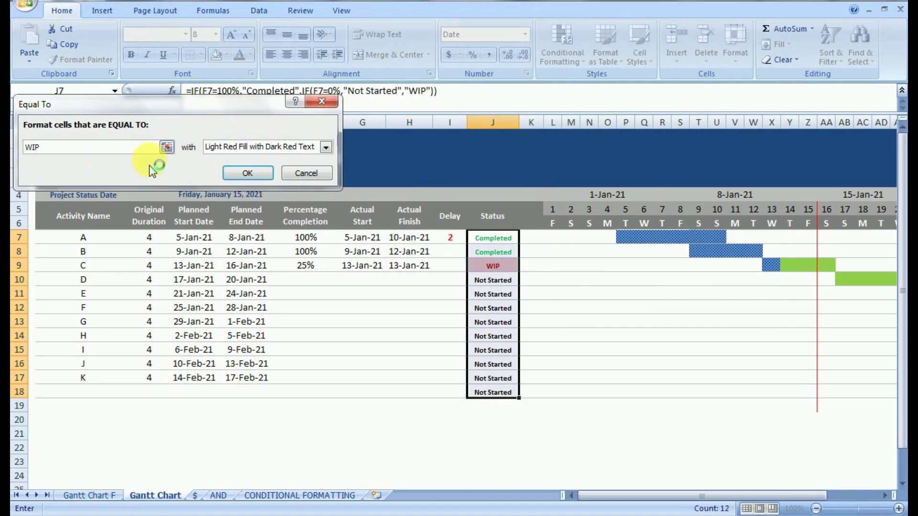
left_click(248, 154)
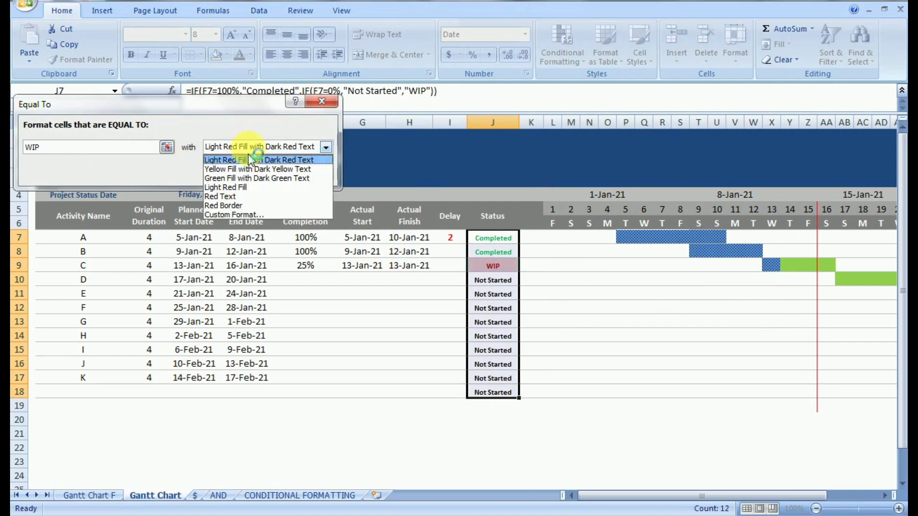
left_click(230, 211)
- Give the "WIP" rule a bold red font and apply it to the Status cells
left_click(225, 134)
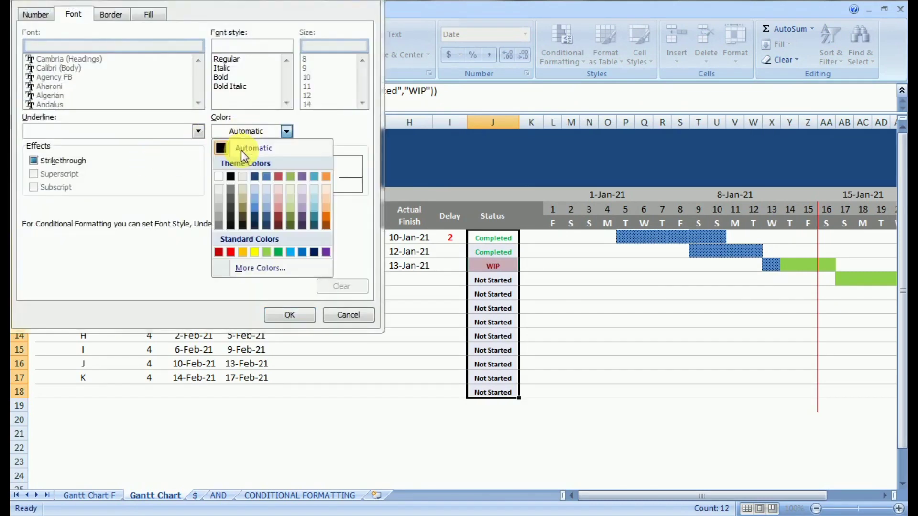
left_click(230, 251)
left_click(225, 76)
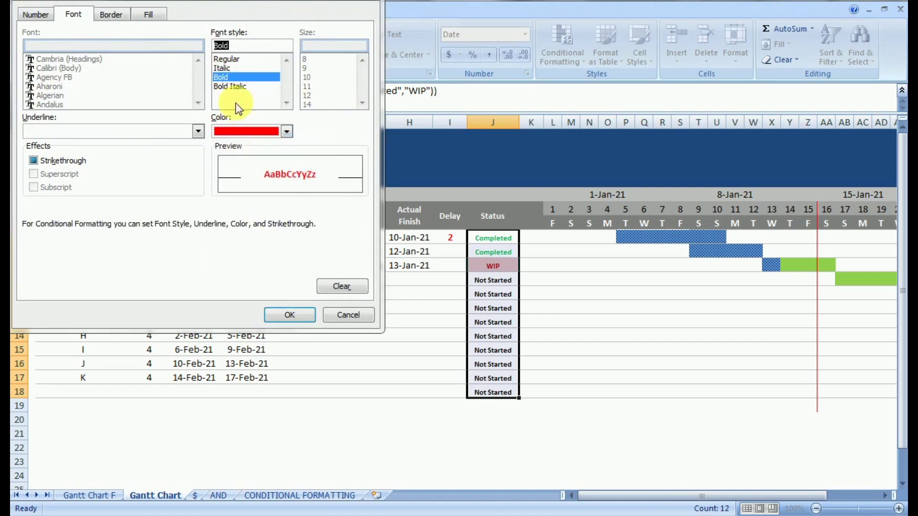
left_click(271, 313)
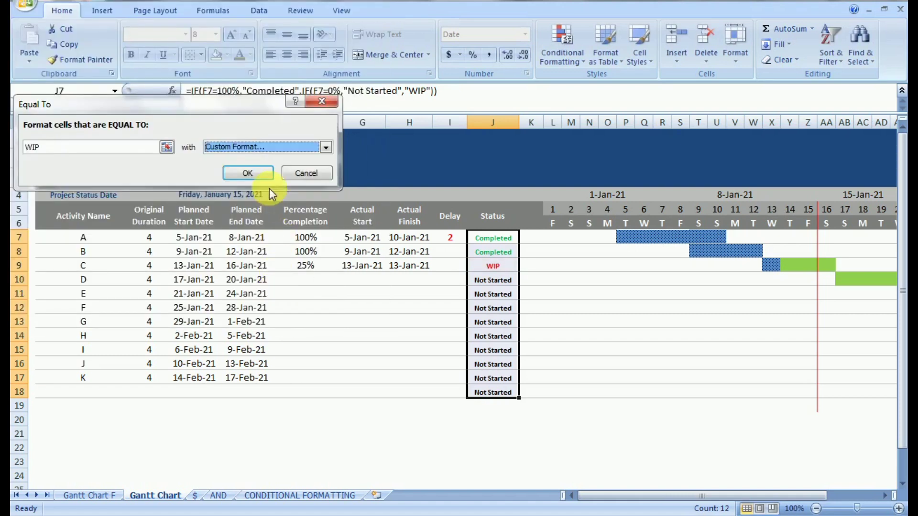
left_click(248, 173)
left_click(362, 334)
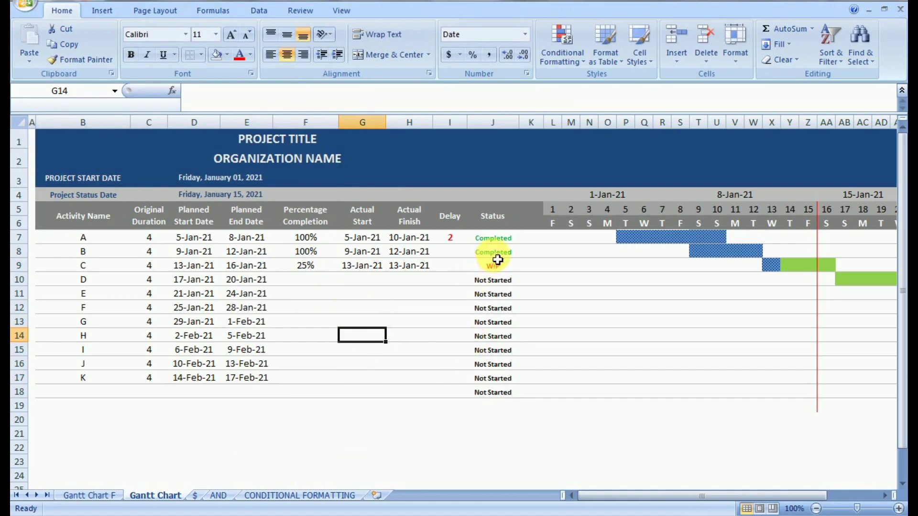
- Narrow spacer column K and add a grey double-line right border to K5:K18
left_click_drag(542, 122, 537, 130)
left_click_drag(531, 210, 545, 394)
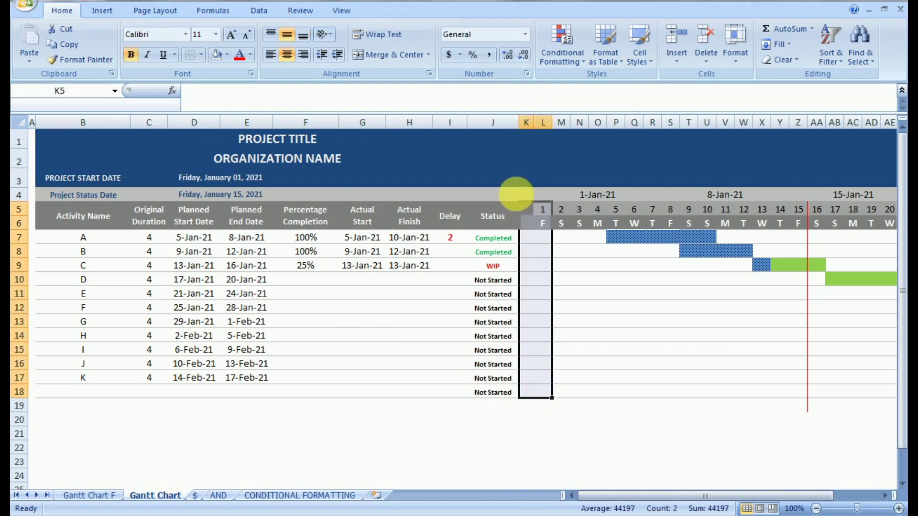
left_click_drag(527, 212, 531, 399)
right_click(528, 342)
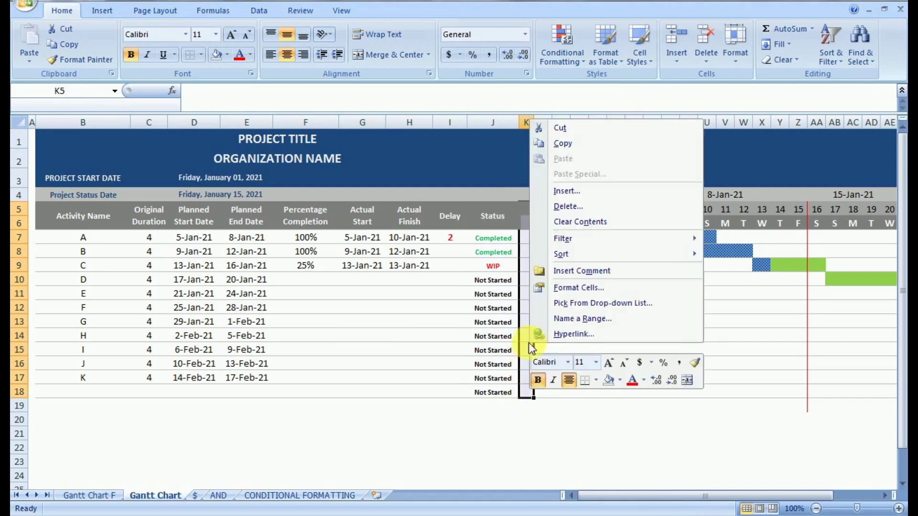
left_click(560, 289)
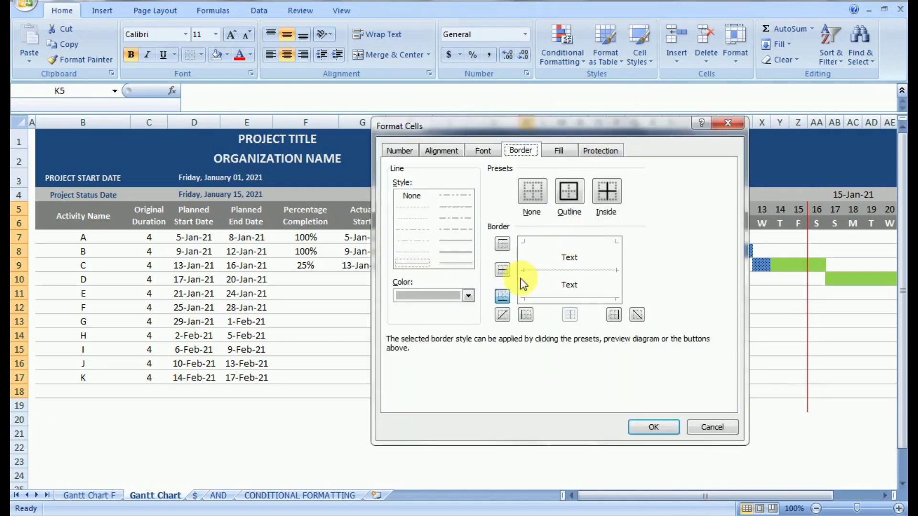
left_click(465, 265)
left_click(468, 295)
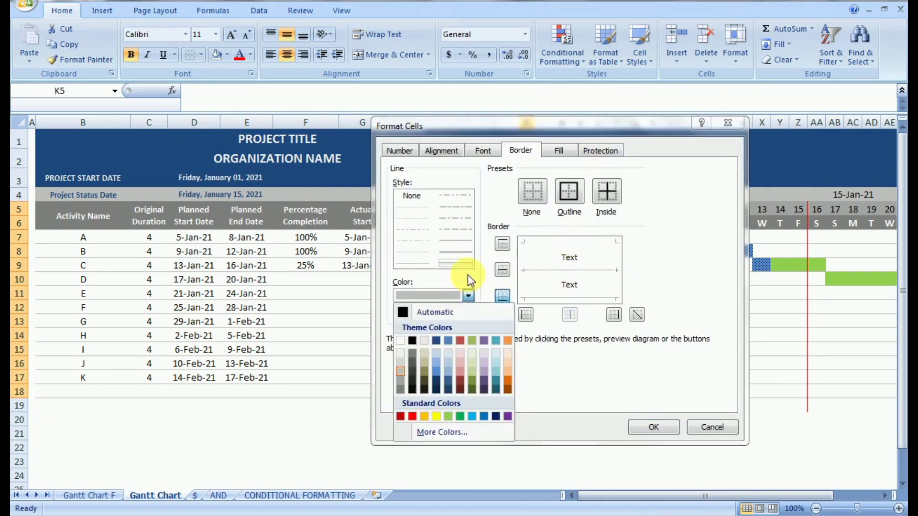
left_click(610, 256)
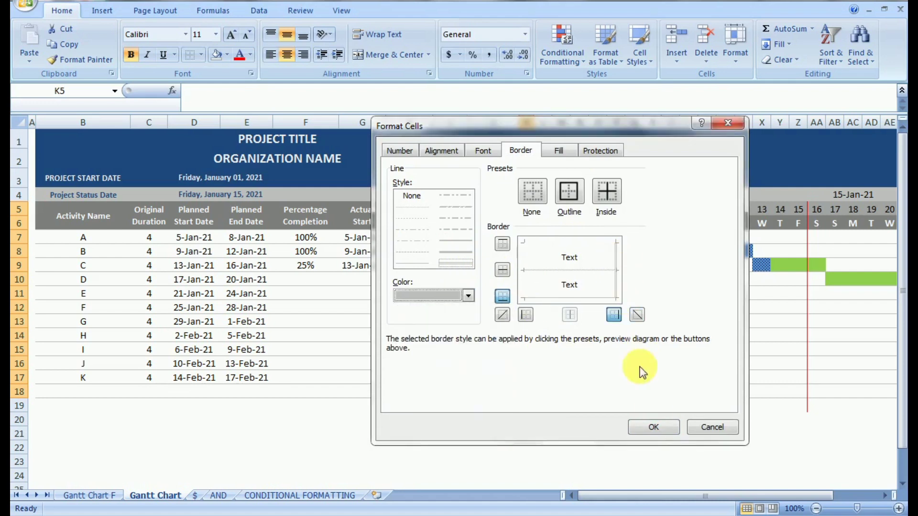
left_click(653, 426)
left_click(578, 420)
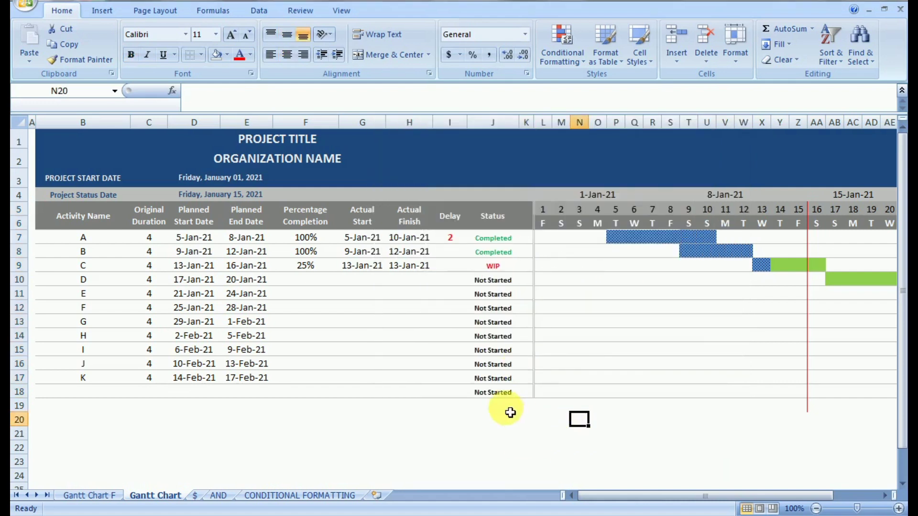
left_click(91, 496)
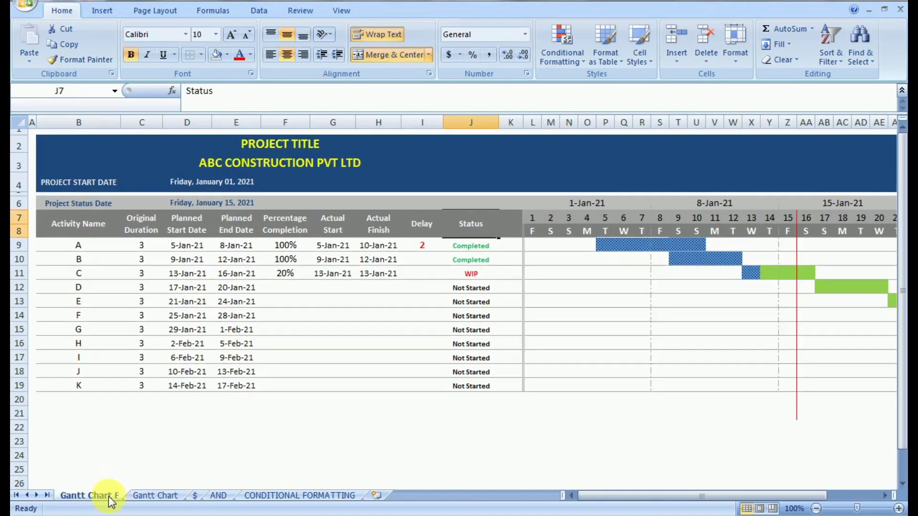
left_click(144, 499)
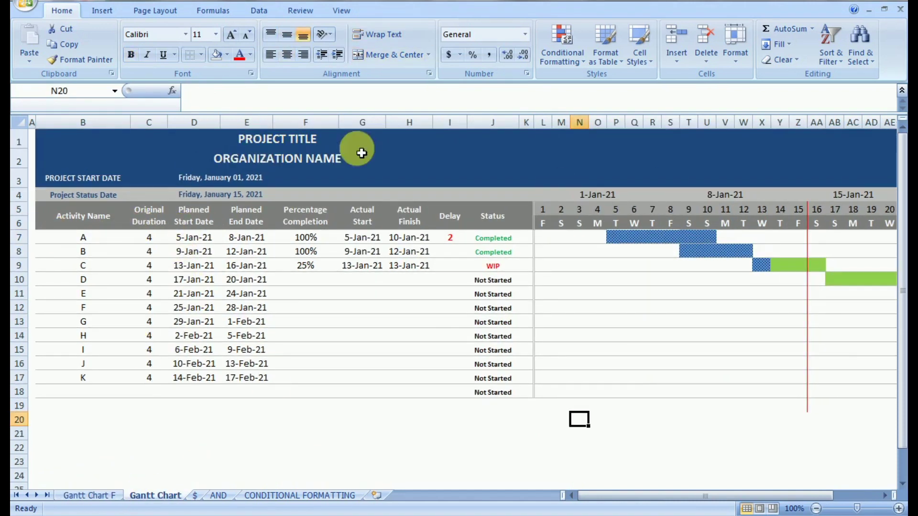
left_click_drag(588, 496, 597, 495)
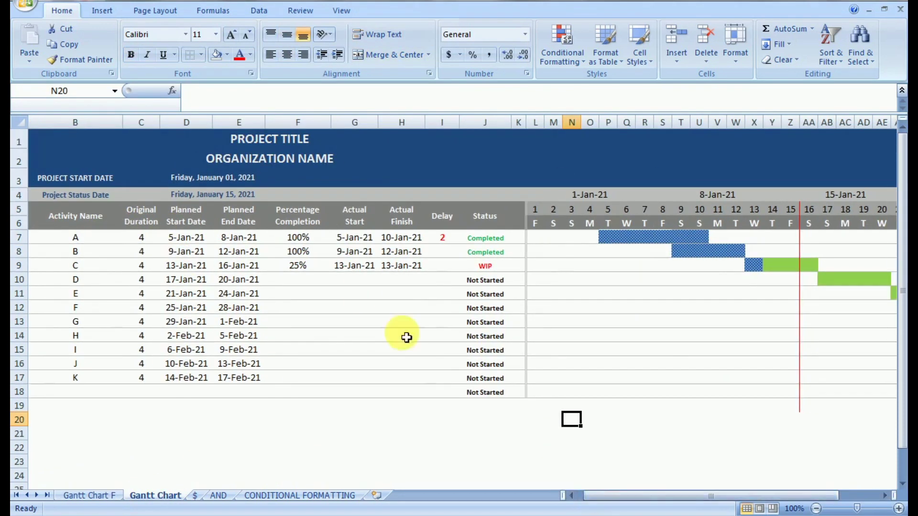
- Copy the Actual Start formula from G9 to G10 and set activity D's percentage completion to 50%
left_click(368, 271)
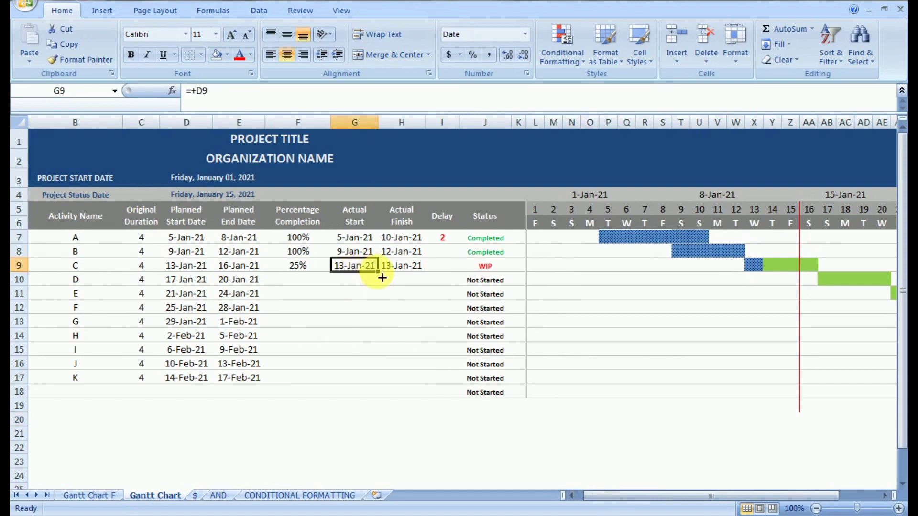
left_click_drag(384, 278, 379, 291)
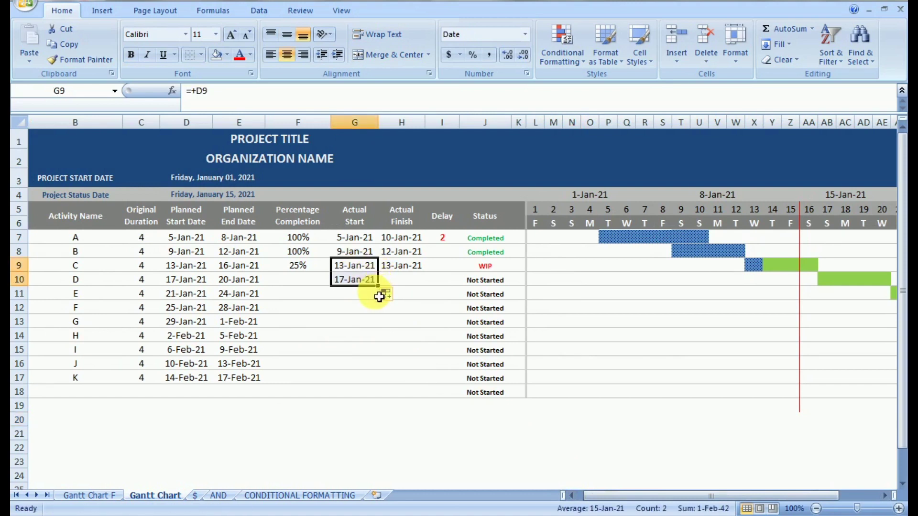
left_click(308, 282)
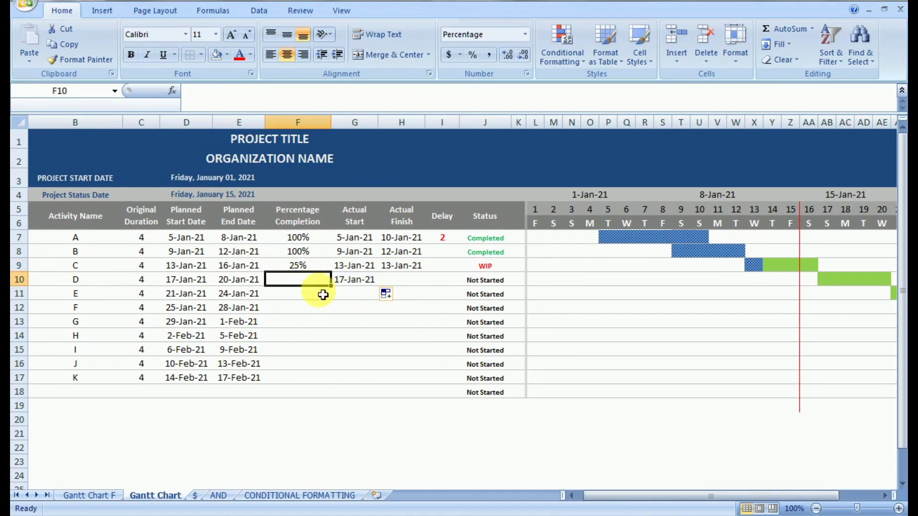
type("50")
left_click(338, 318)
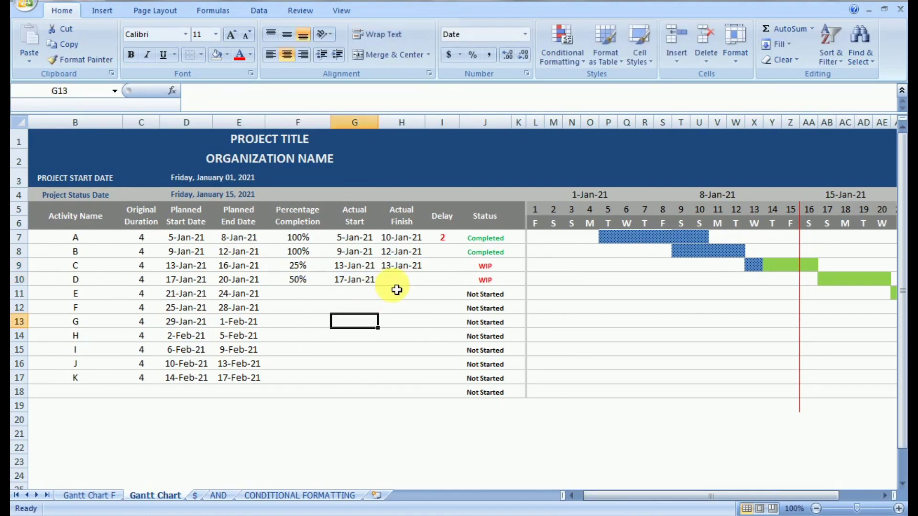
- Copy the Actual Finish formula from H9 down to H10 for activity D
left_click(409, 268)
mouse_move(425, 271)
left_mouse_down()
mouse_move(420, 285)
mouse_move(411, 283)
left_mouse_up()
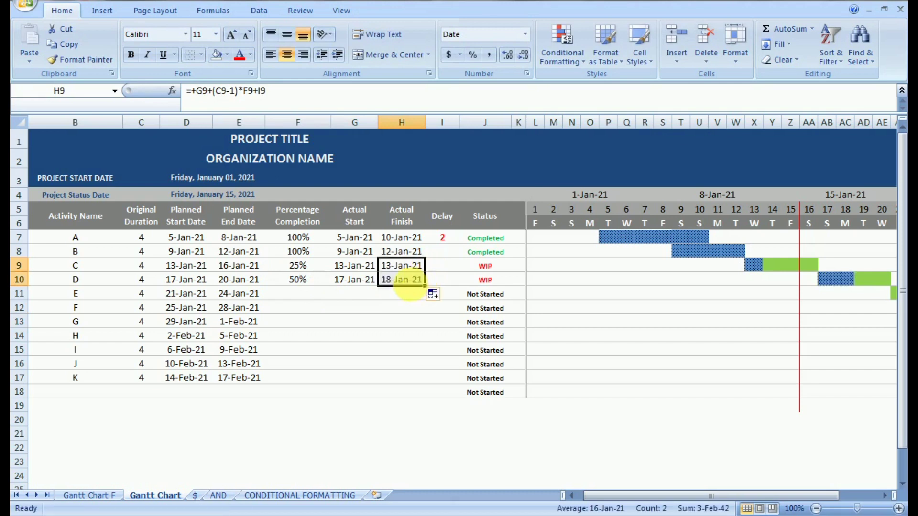
left_click(410, 283)
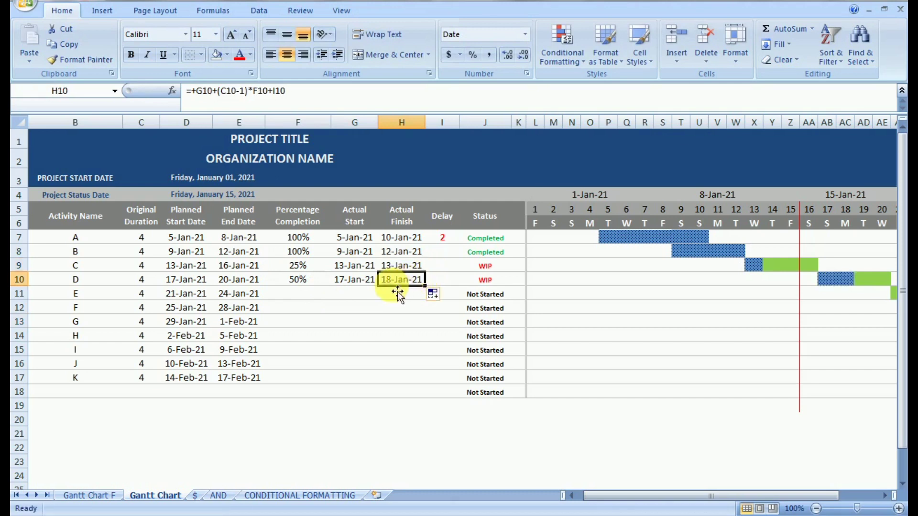
left_click(404, 329)
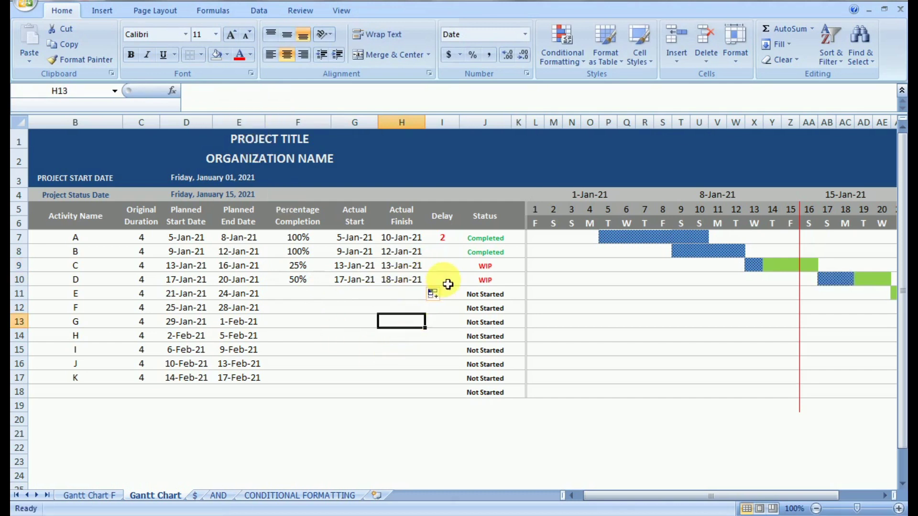
- Enter a delay of 5 for activity D in I10 and check its progress bar on the chart
left_click(442, 279)
type("5")
left_click(432, 349)
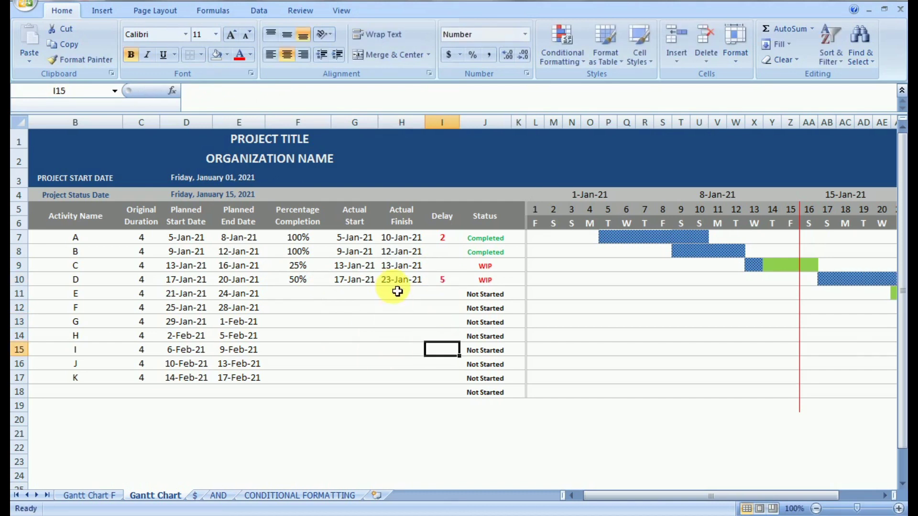
left_click_drag(635, 496, 648, 496)
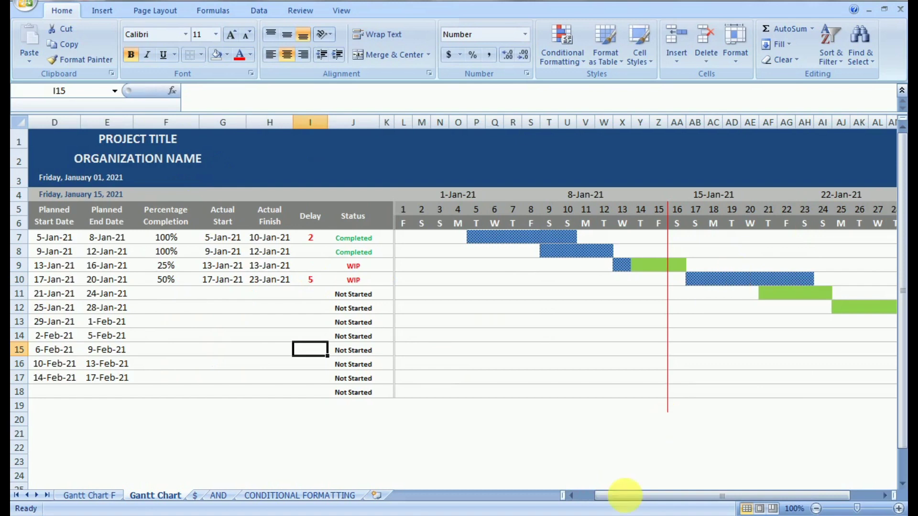
left_click_drag(625, 497, 606, 495)
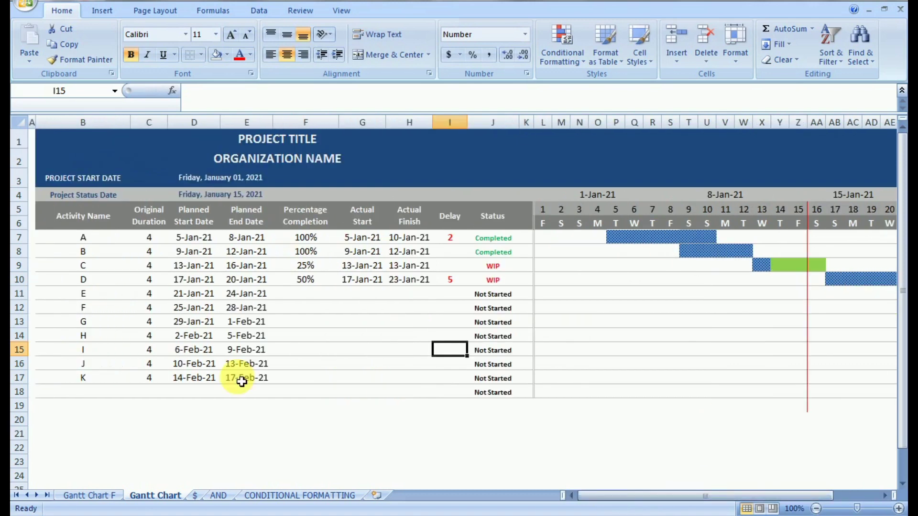